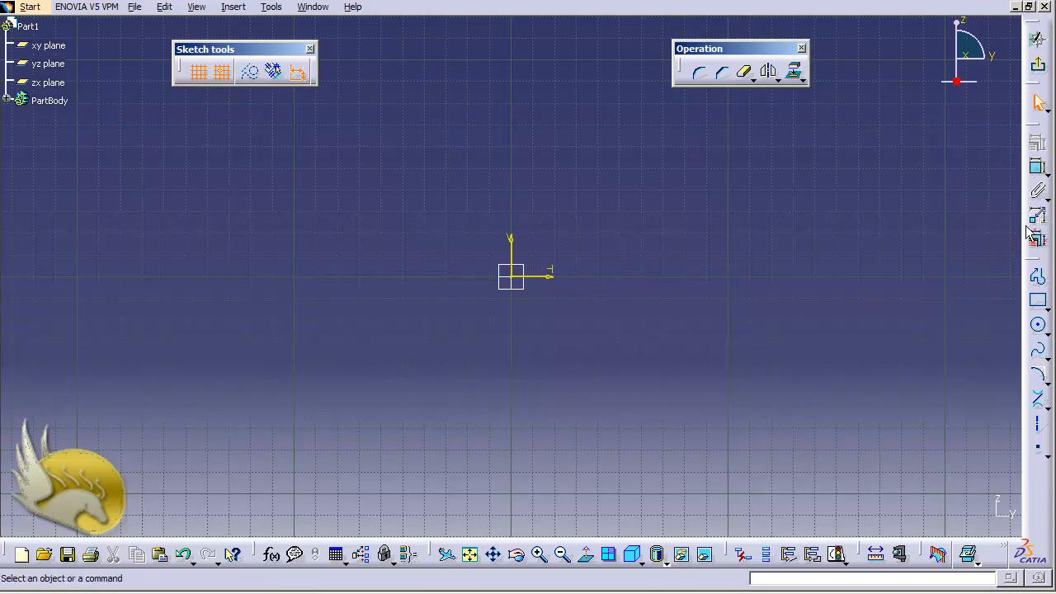
# - Sketch a stepped profile starting at H -20, V 70 mm, through (30, 70), (40, 30), (90, 20), (100, -20) and (150, -20) to (150, -60)
pyautogui.click(235, 7)
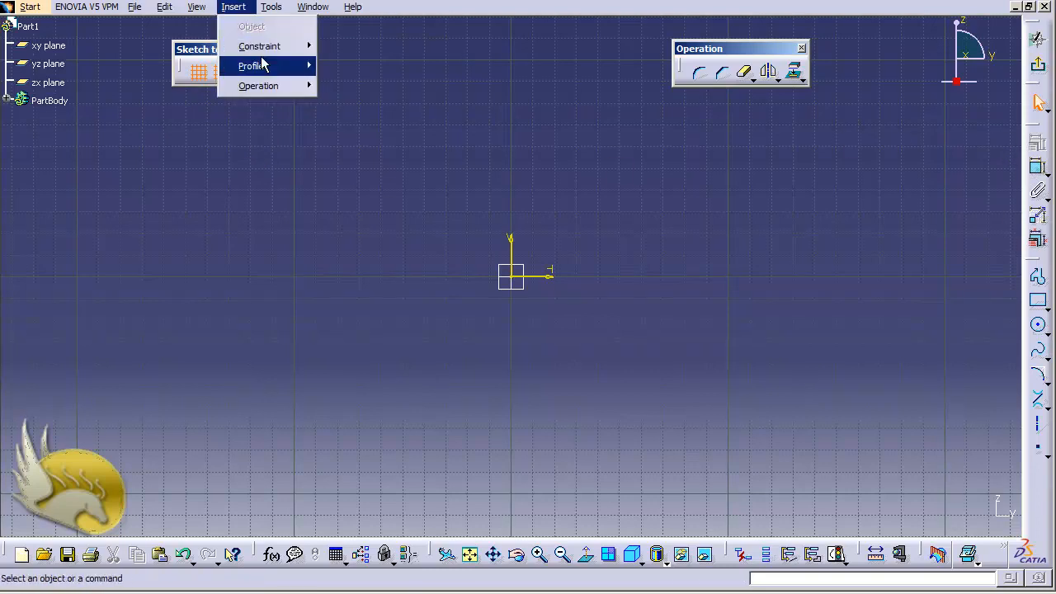
pyautogui.moveTo(262, 66)
pyautogui.click(327, 66)
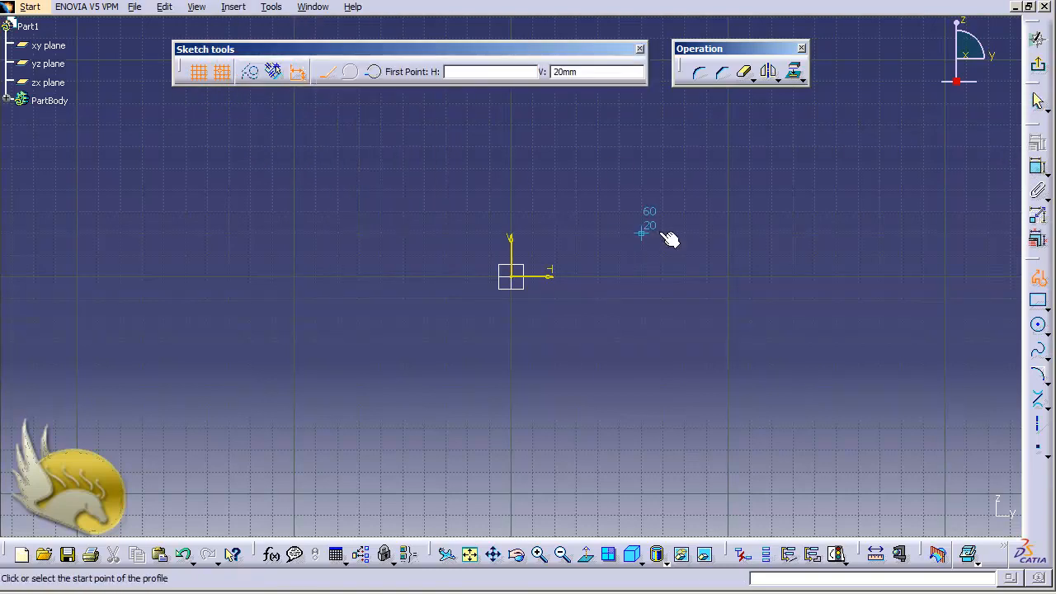
pyautogui.click(468, 125)
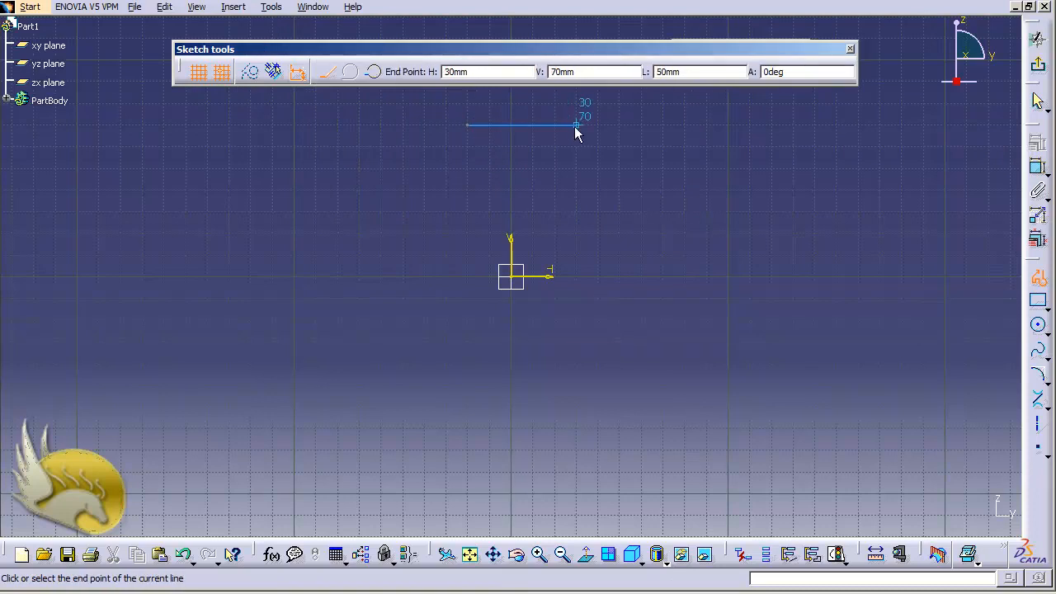
pyautogui.click(576, 125)
pyautogui.click(597, 212)
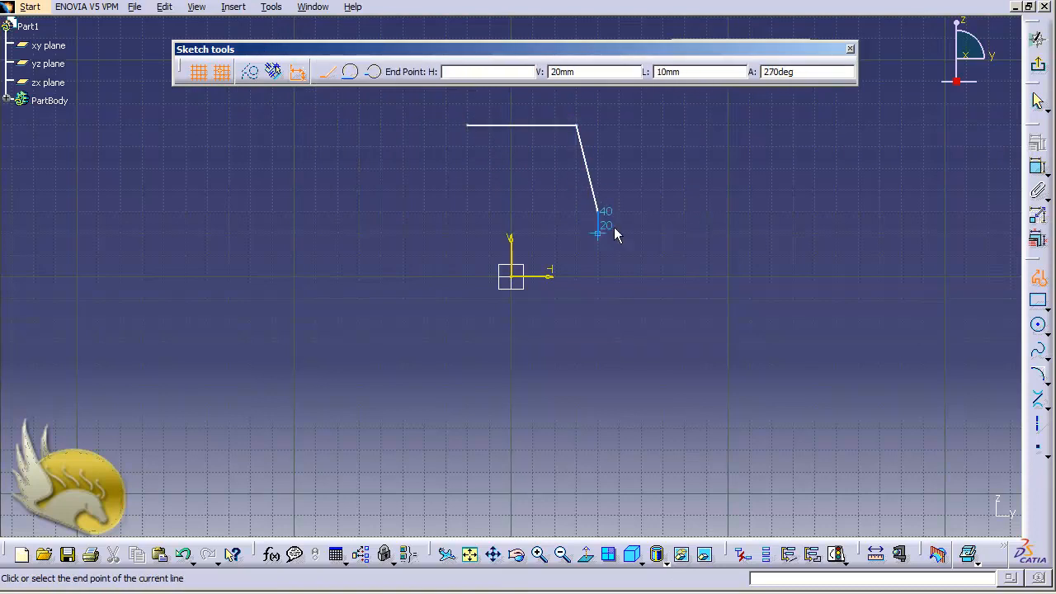
pyautogui.click(709, 234)
pyautogui.click(728, 319)
pyautogui.click(835, 319)
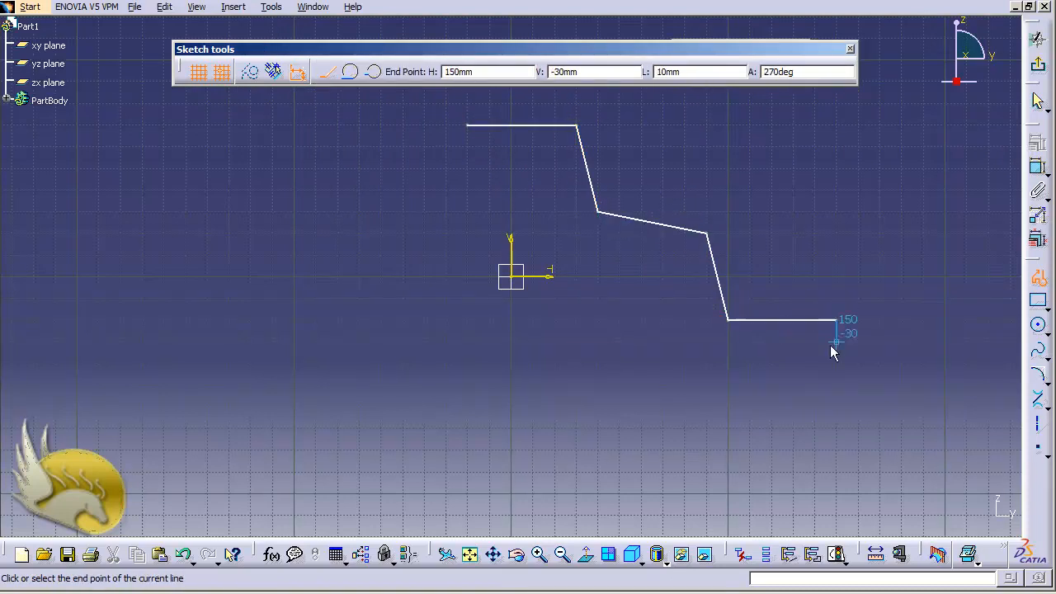
pyautogui.click(832, 405)
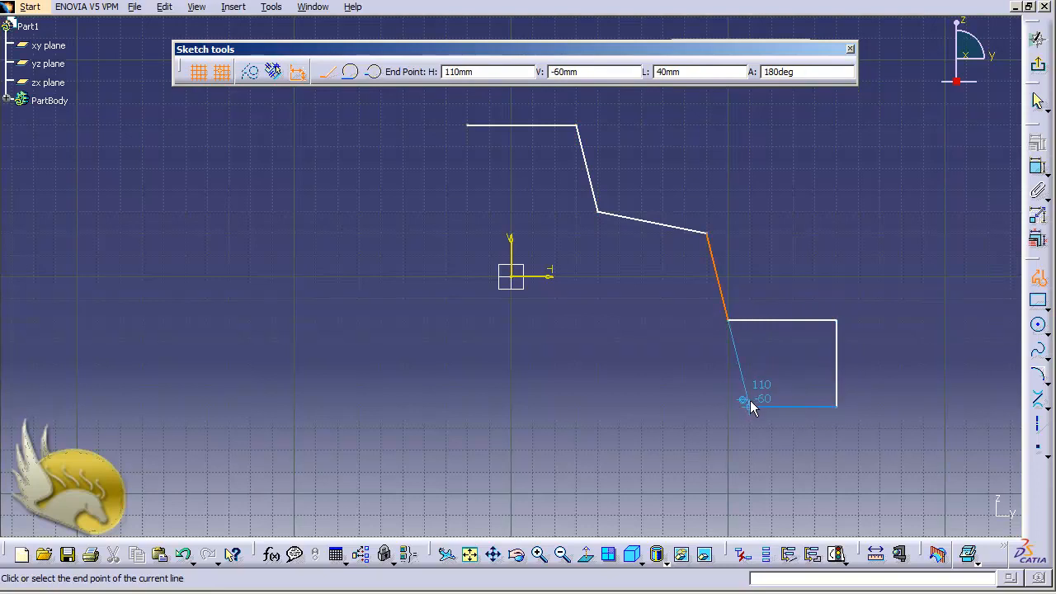
# - Continue the profile along a flat base to about (-90, -60) mm, step back up the left side, and close it at the starting point
pyautogui.click(315, 406)
pyautogui.click(337, 338)
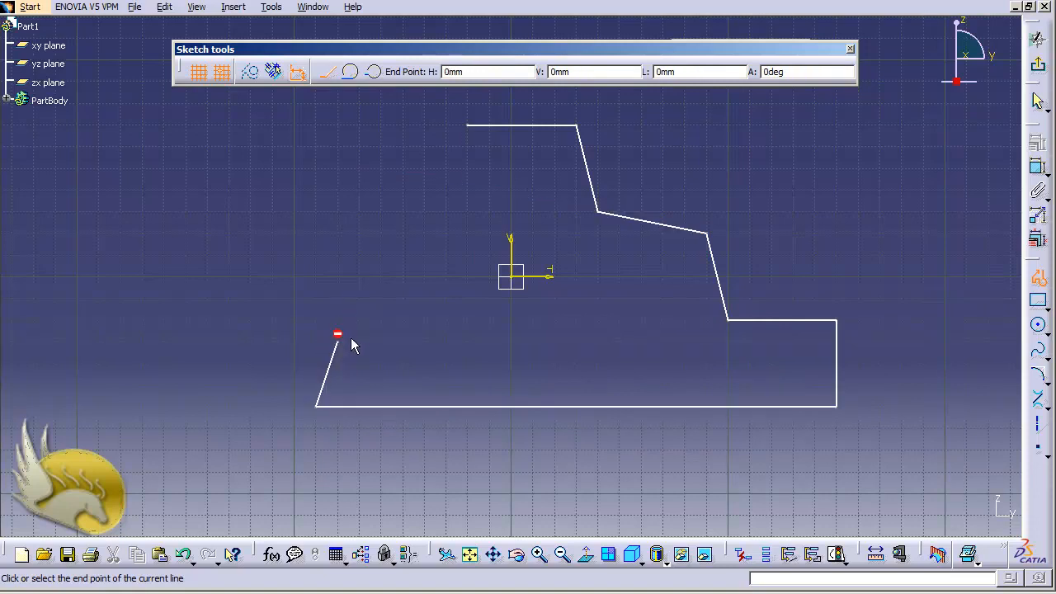
pyautogui.click(424, 341)
pyautogui.click(403, 254)
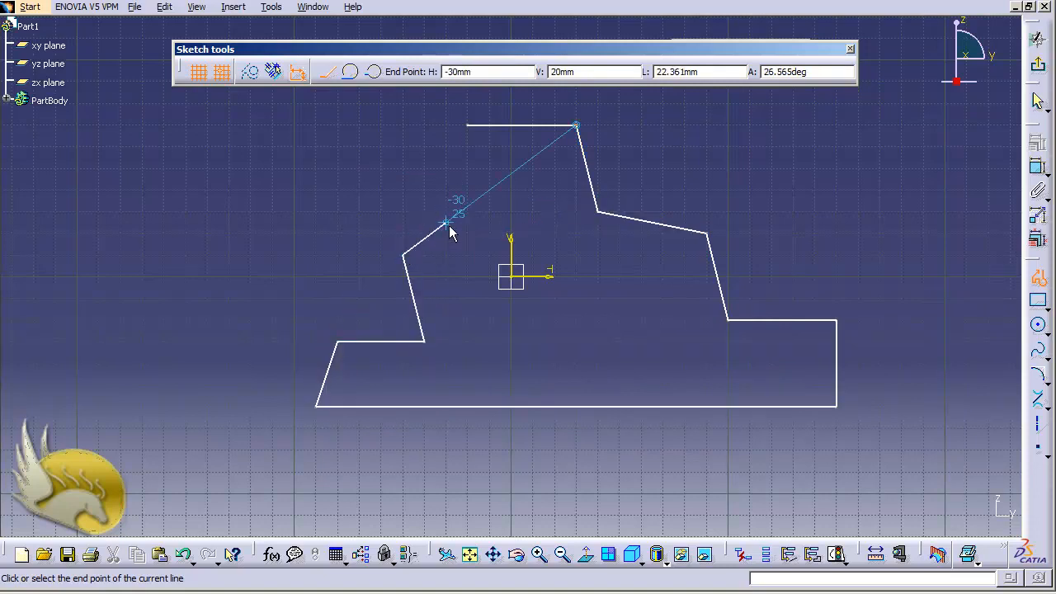
pyautogui.click(468, 212)
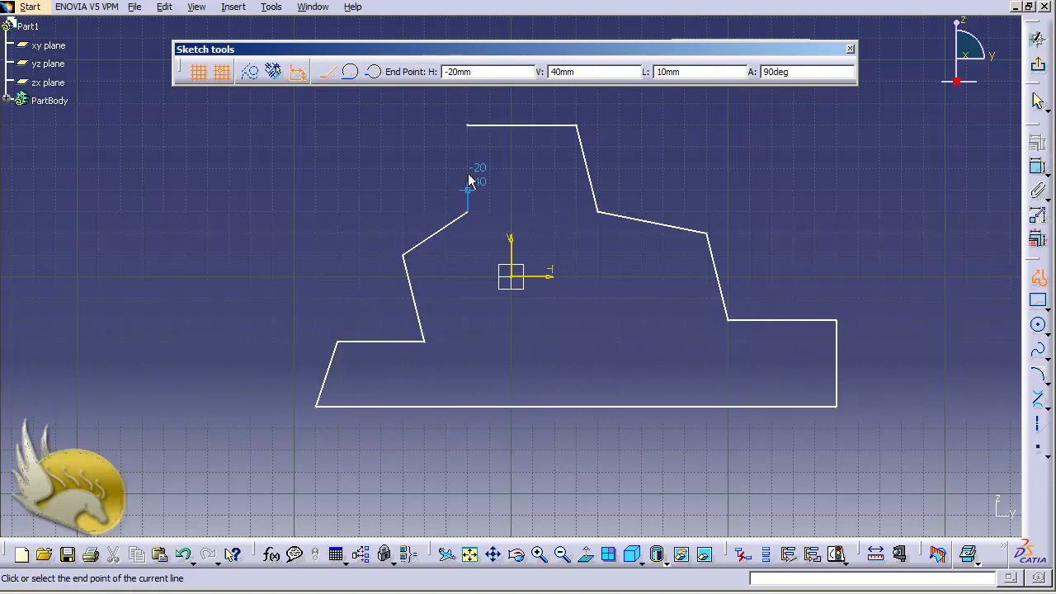
pyautogui.click(465, 127)
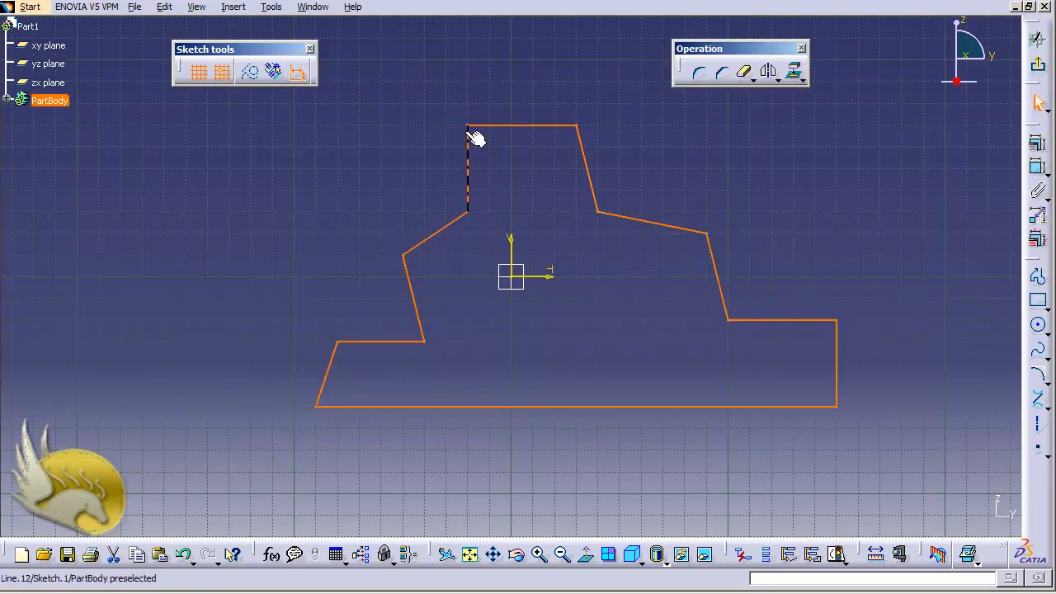
pyautogui.click(635, 288)
# - Draw a 50 by 20 mm rectangle from H -30, V -50 mm to H 20, V -70 mm across the outline's base
pyautogui.click(1038, 299)
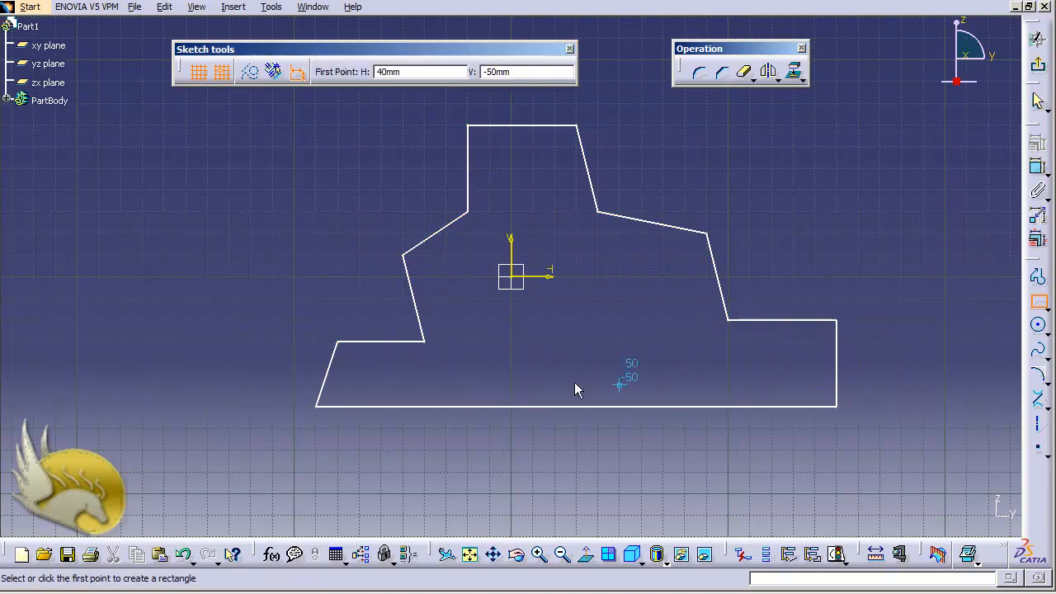
pyautogui.click(442, 386)
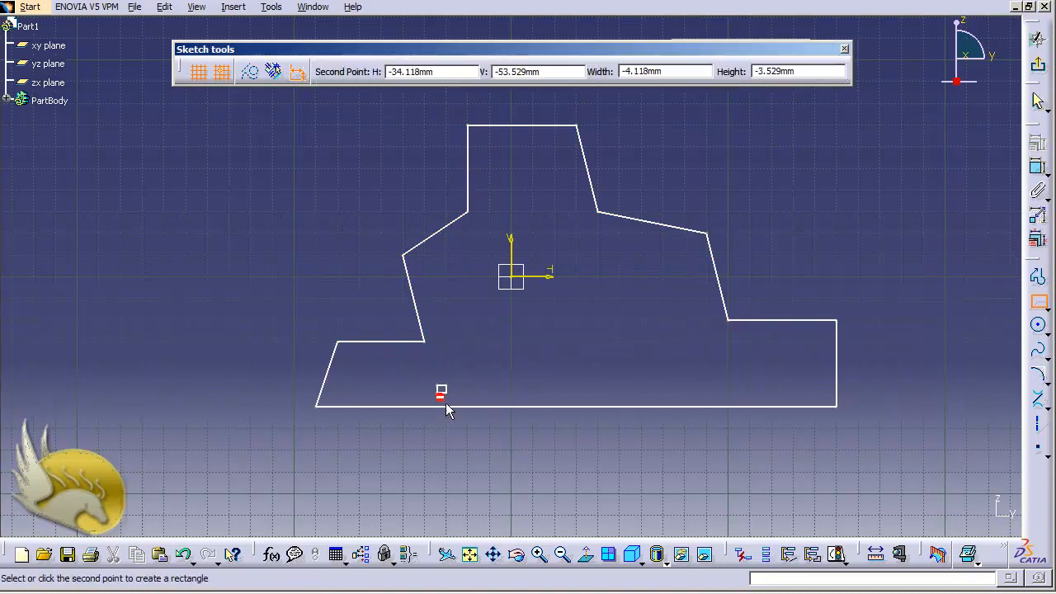
pyautogui.click(555, 427)
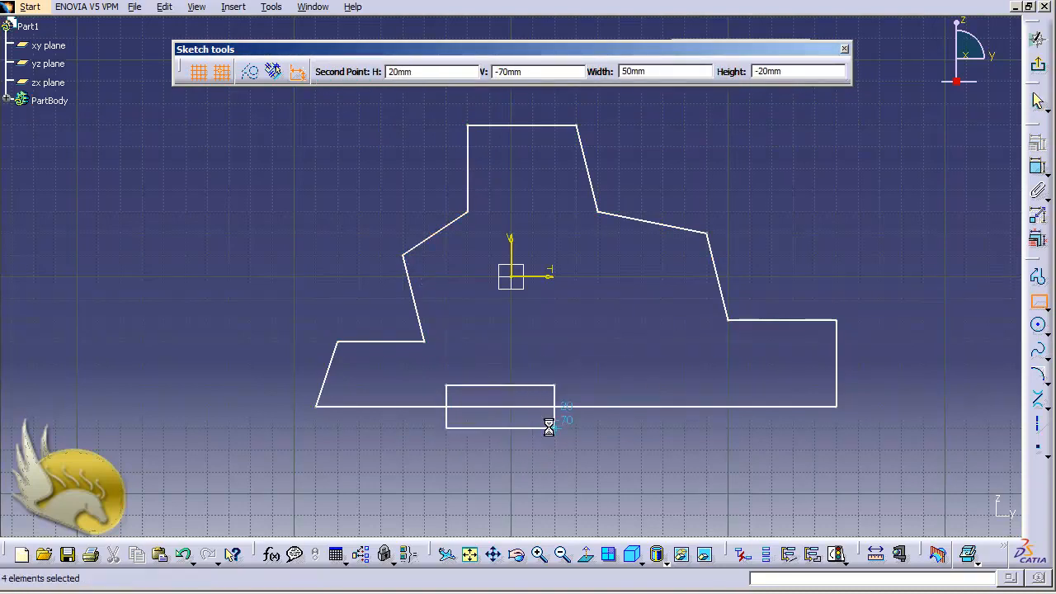
# - Draw a circle centred at H 100, V -50 mm over the outline's base, and reshape it into a smaller circle slightly further left
pyautogui.click(1037, 324)
pyautogui.click(729, 386)
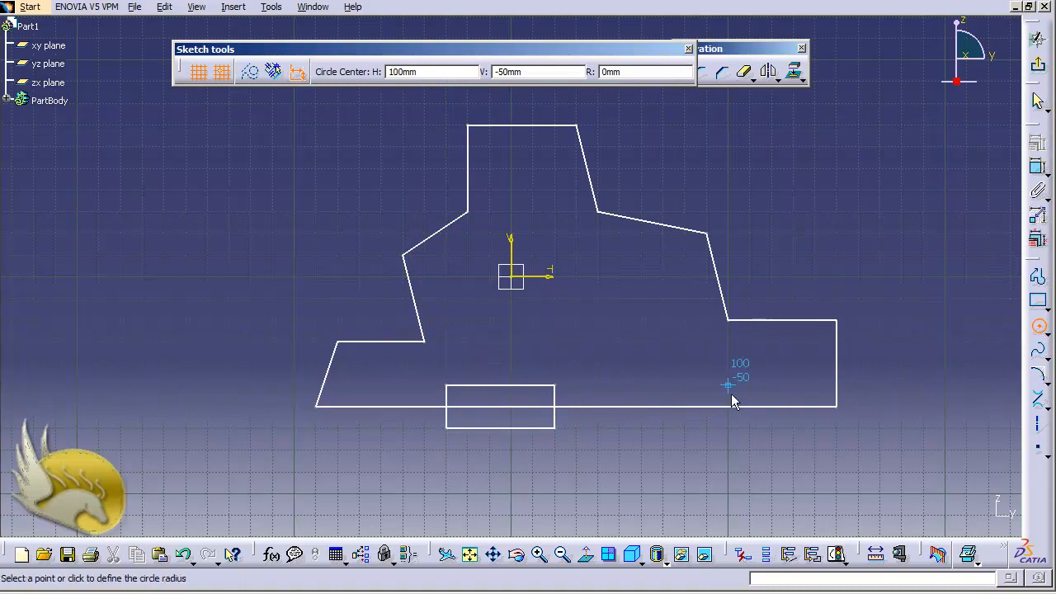
pyautogui.click(767, 444)
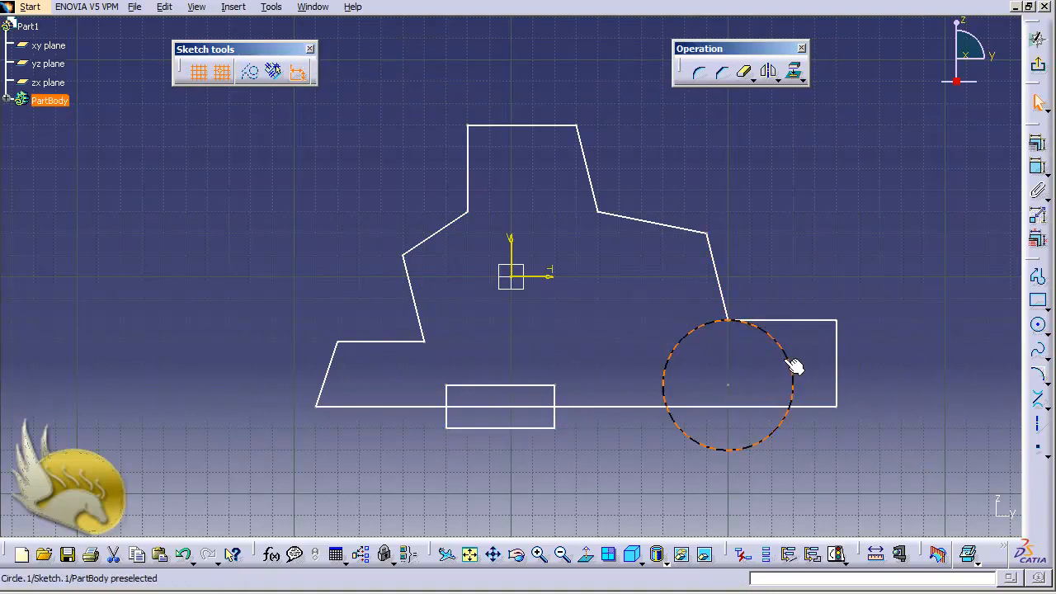
pyautogui.moveTo(794, 367); pyautogui.dragTo(785, 372)
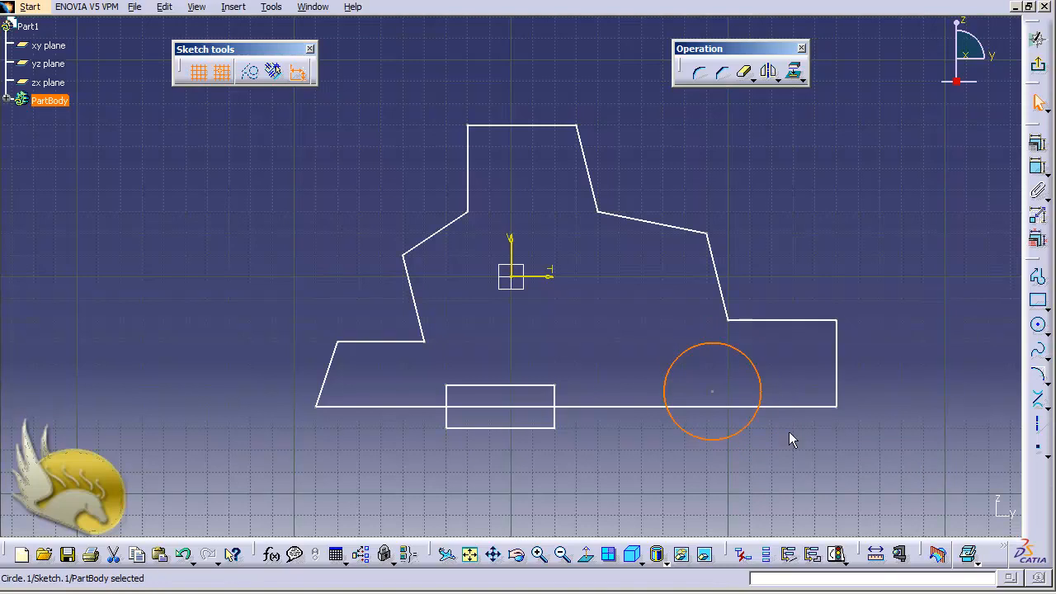
pyautogui.click(822, 463)
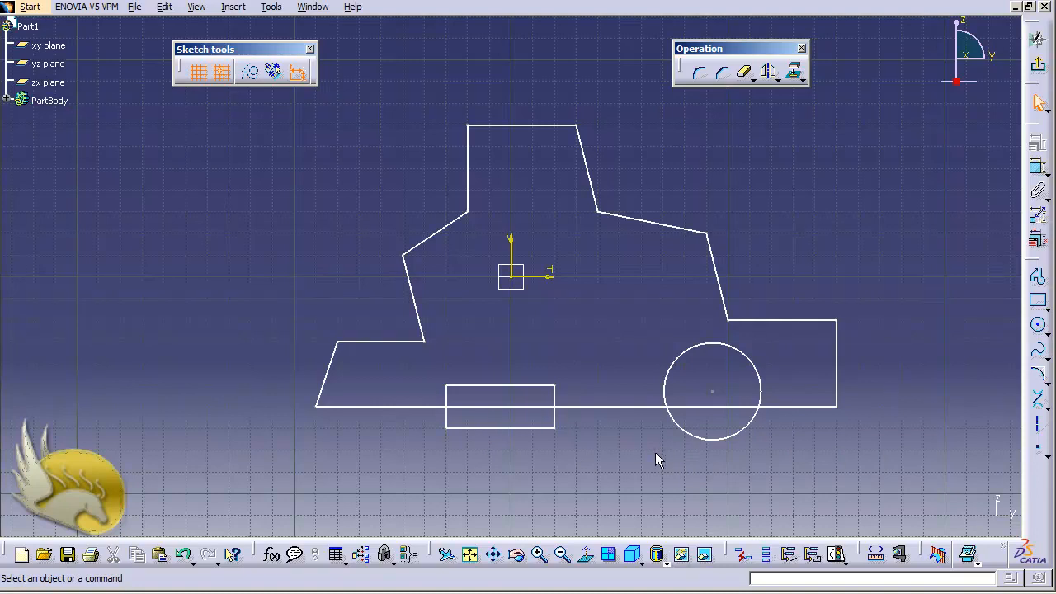
# - Delete the rectangle's bottom line below the outline's base
pyautogui.click(502, 428)
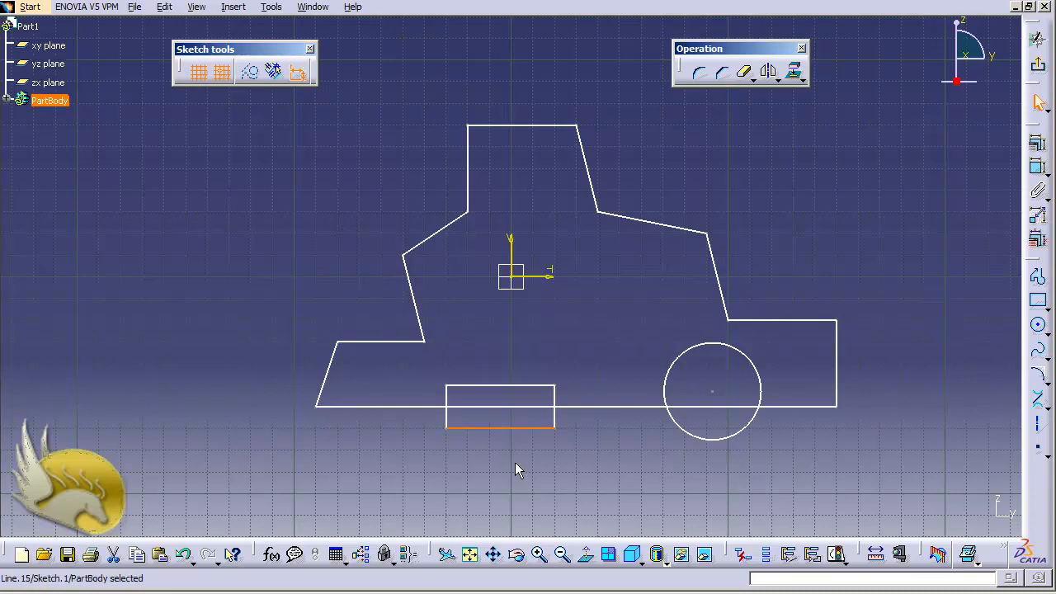
pyautogui.press('Delete')
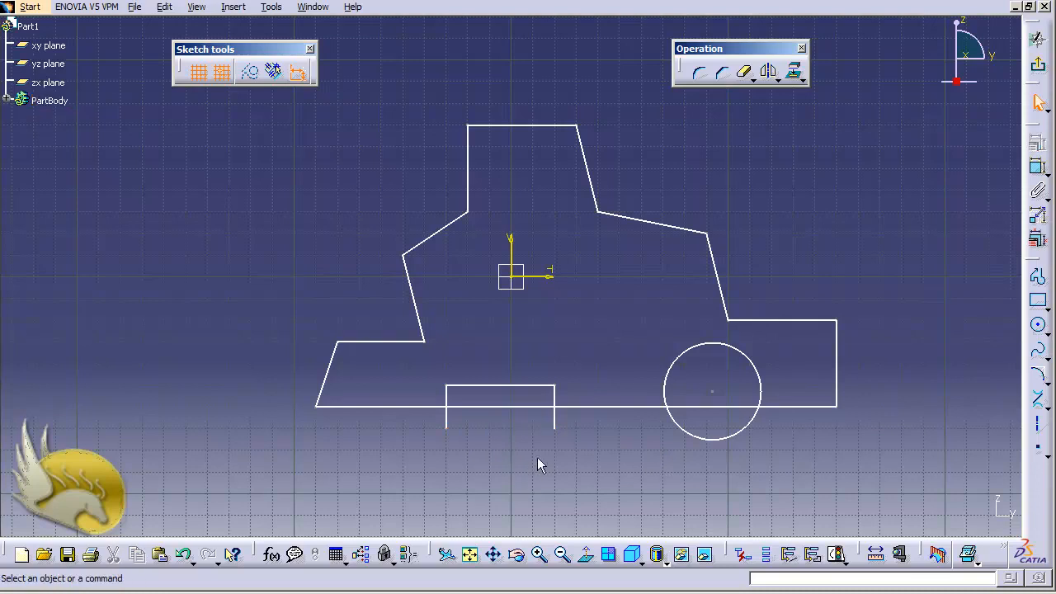
# - Try deleting the rectangle's entire right side line, and undo the deletion
pyautogui.click(554, 419)
pyautogui.press('Delete')
pyautogui.hotkey('ctrl', 'z')
# - Quick Trim both rectangle sides where they extend below the outline, turning on geometrical constraints before trimming the left one
pyautogui.click(751, 79)
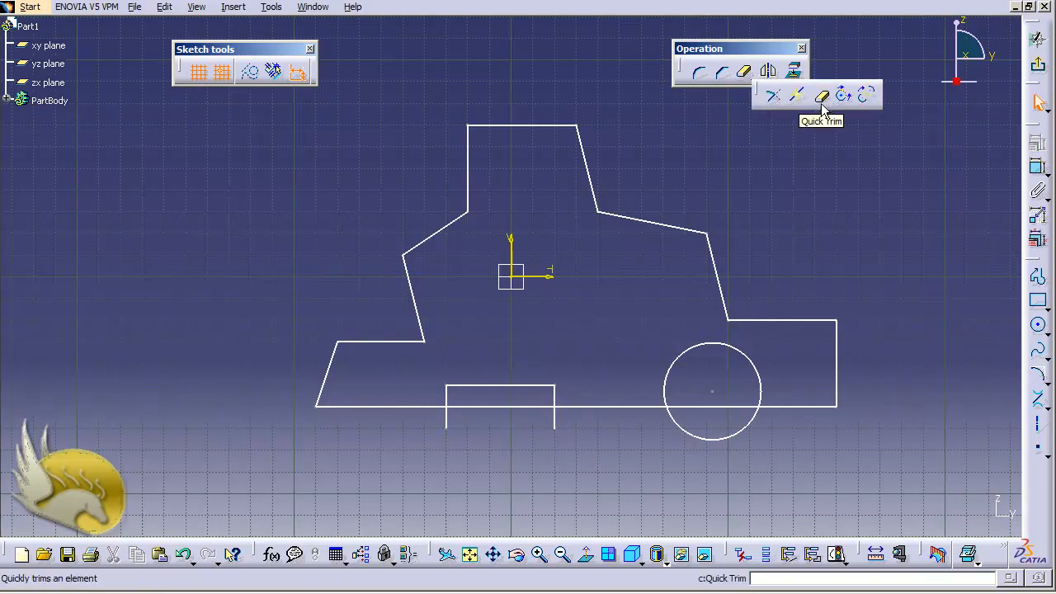
pyautogui.click(229, 8)
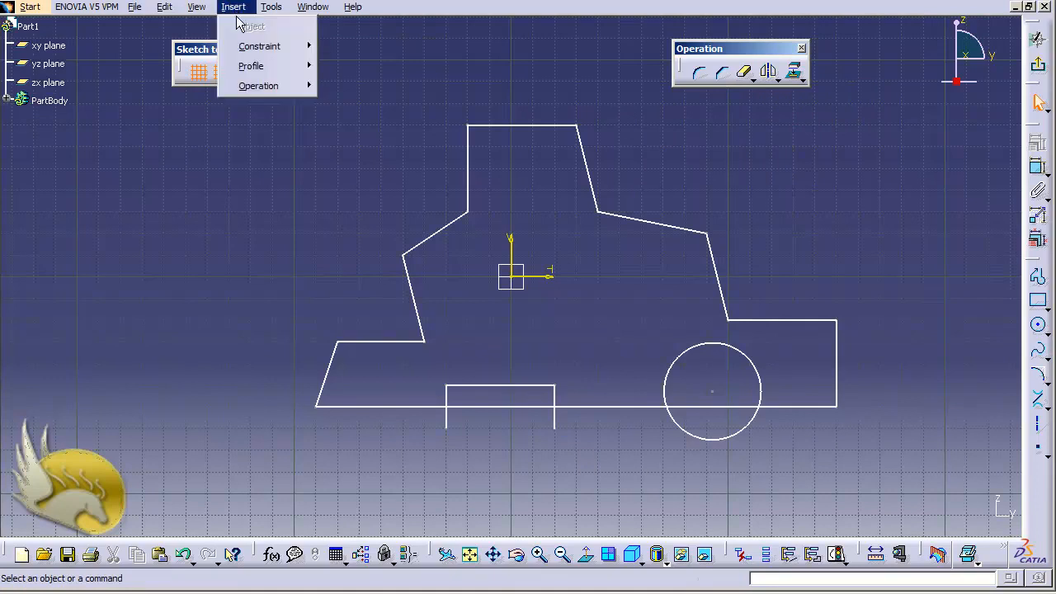
pyautogui.moveTo(292, 89)
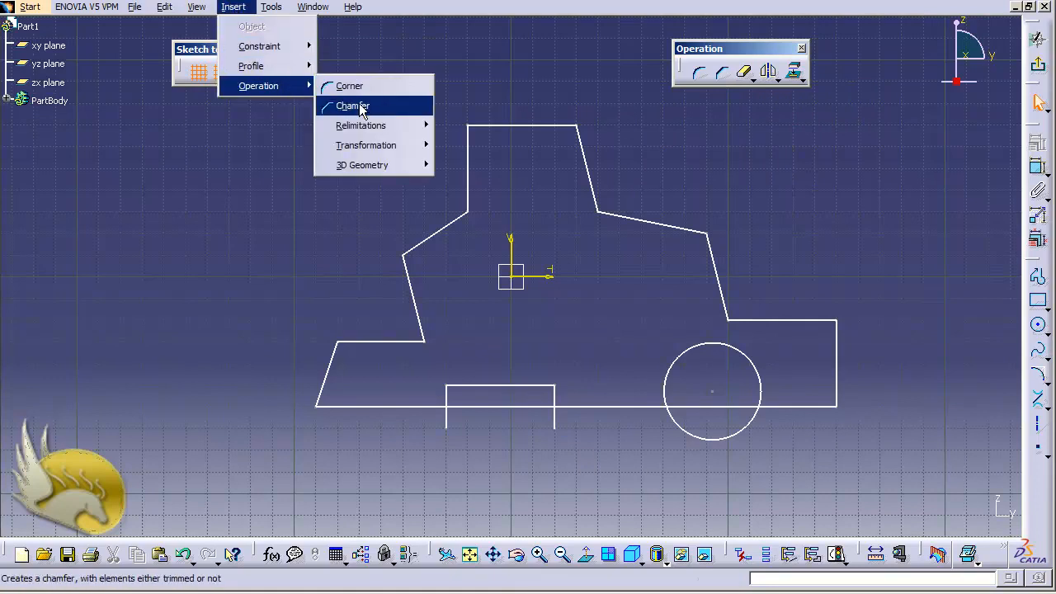
pyautogui.moveTo(402, 155)
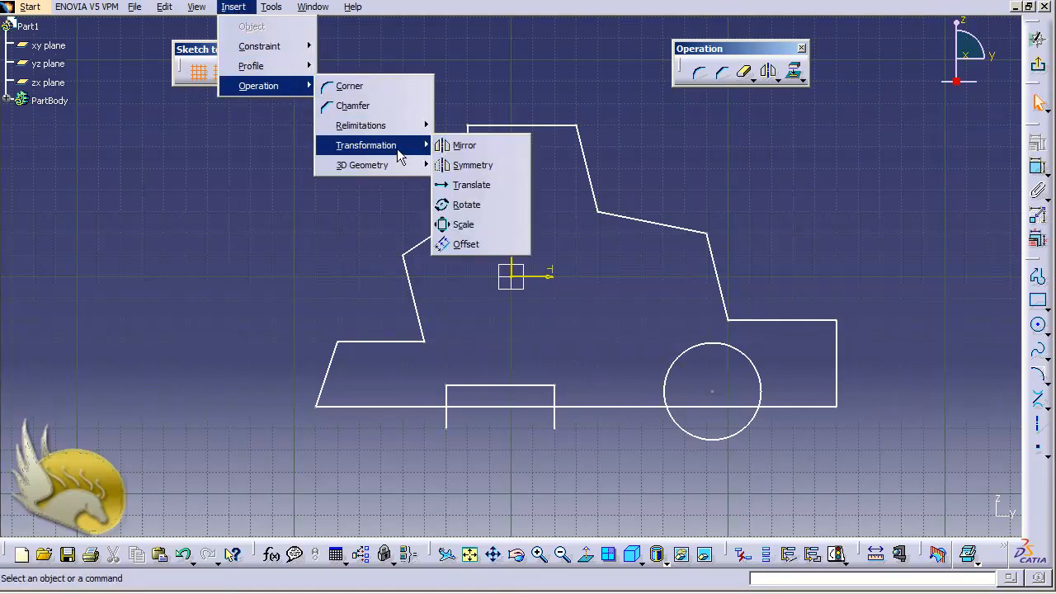
pyautogui.moveTo(397, 128)
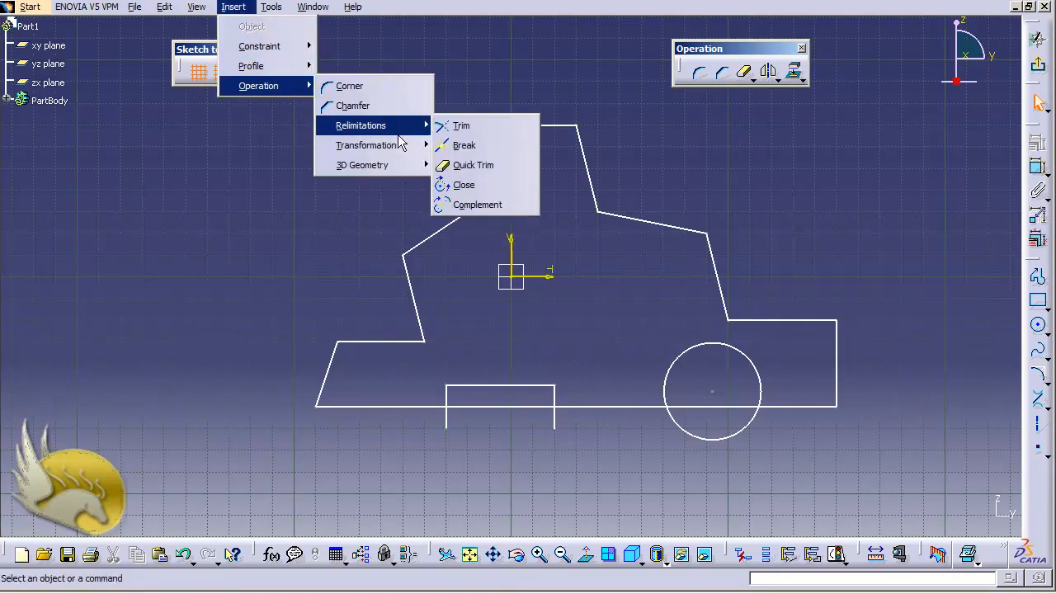
pyautogui.click(469, 164)
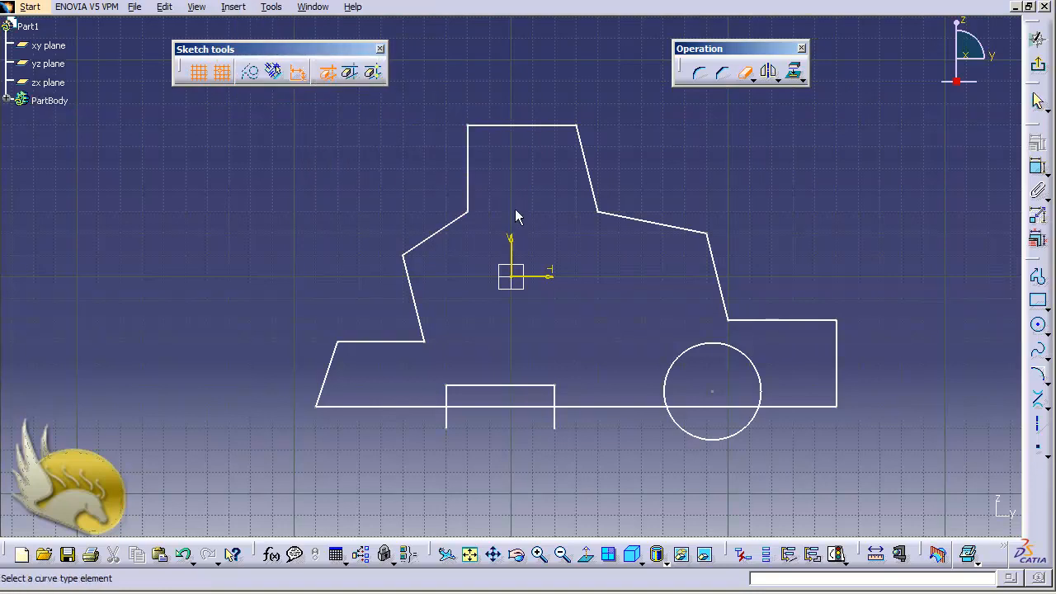
pyautogui.click(556, 423)
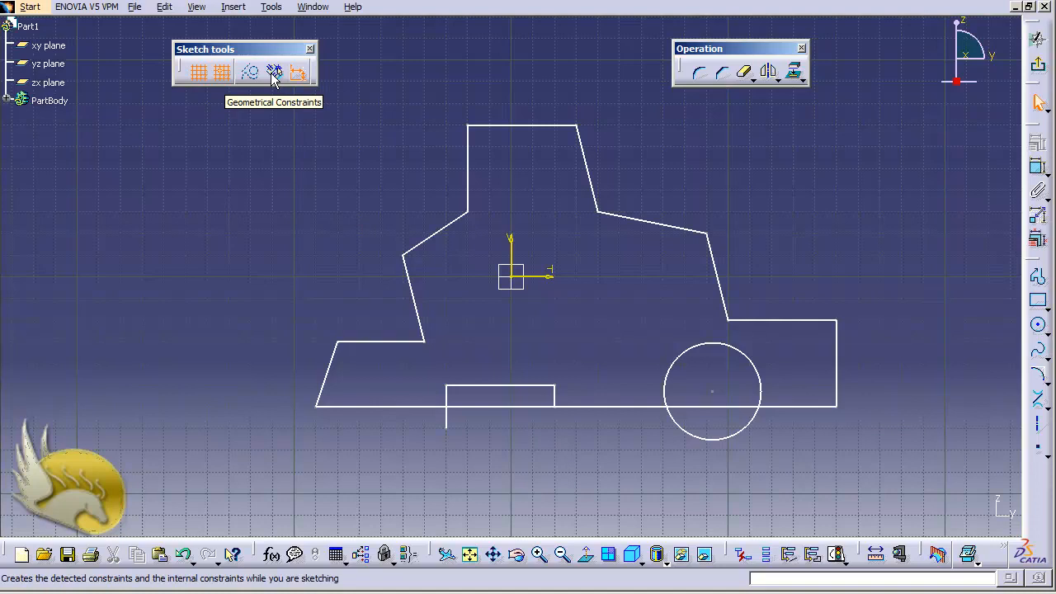
pyautogui.click(744, 74)
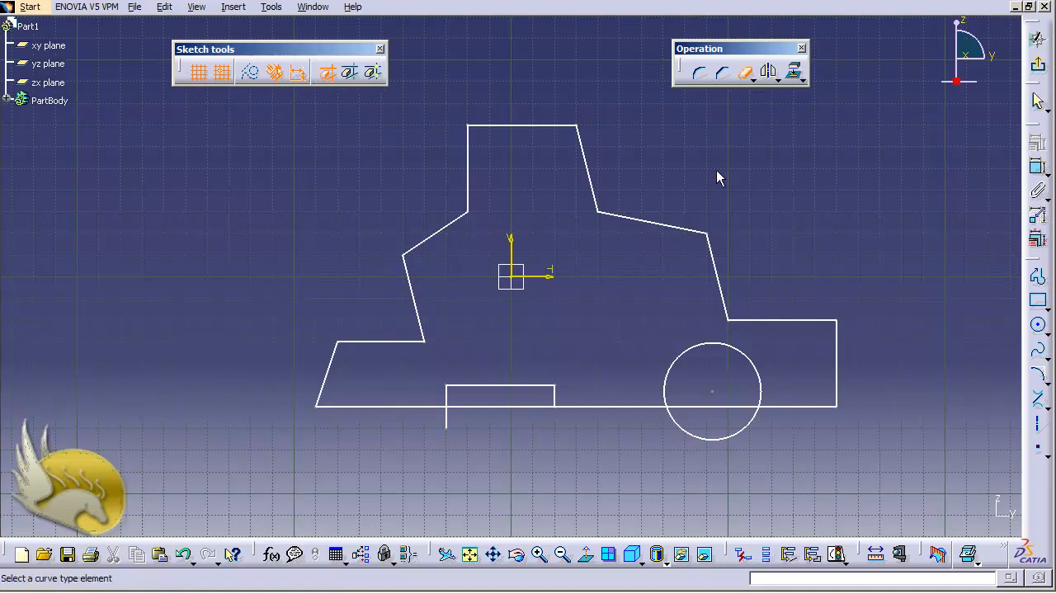
pyautogui.click(447, 417)
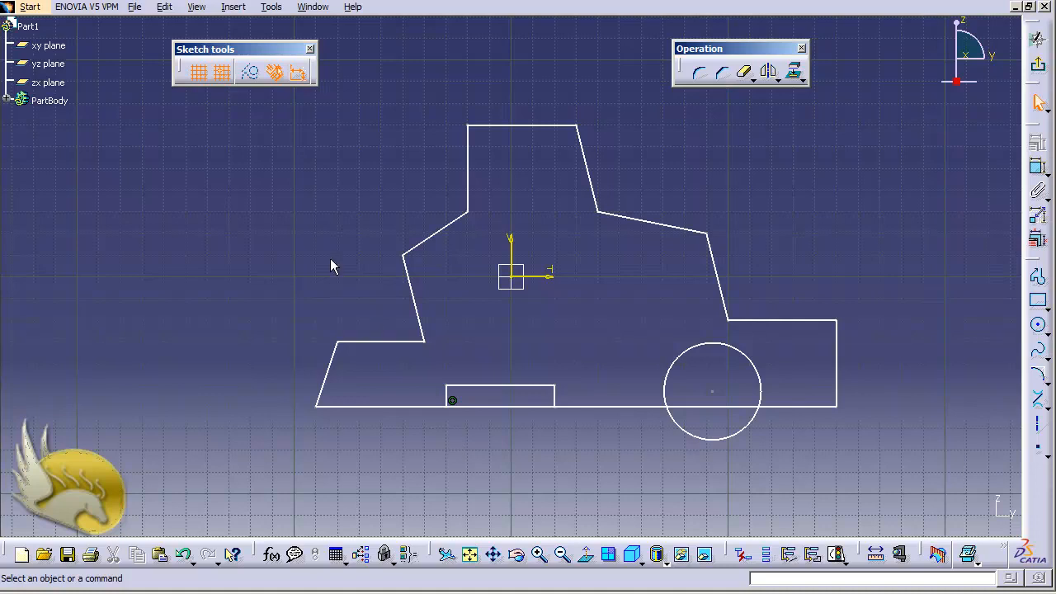
# - Turn off geometrical constraints and delete the coincidence constraint at the lower end of the rectangle's left side
pyautogui.click(277, 76)
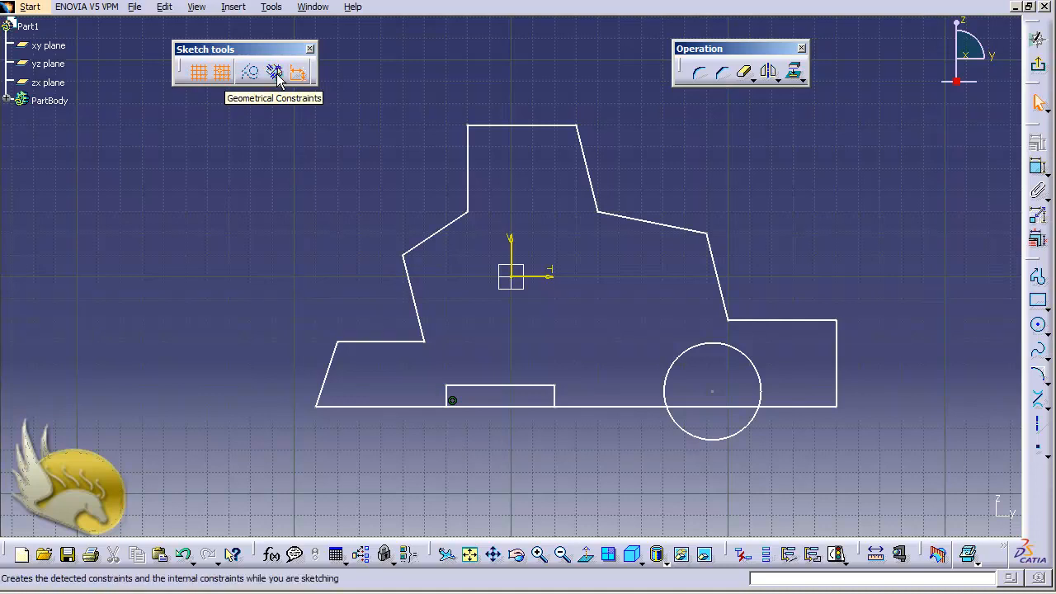
pyautogui.click(452, 401)
pyautogui.click(463, 433)
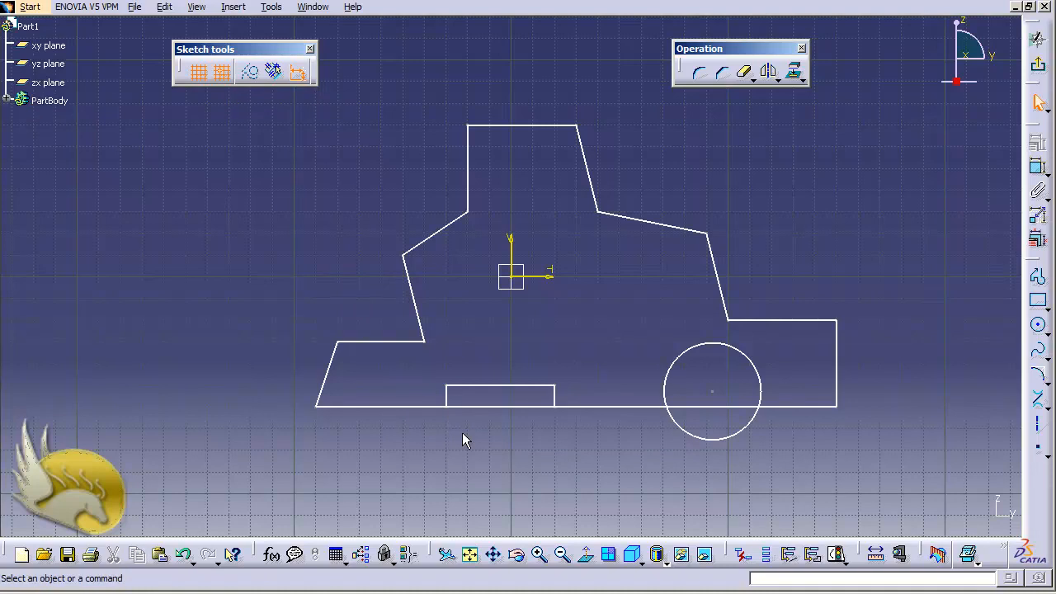
# - Quick Trim the base line segment inside the rectangular notch and the circle's arc below the outline
pyautogui.click(743, 72)
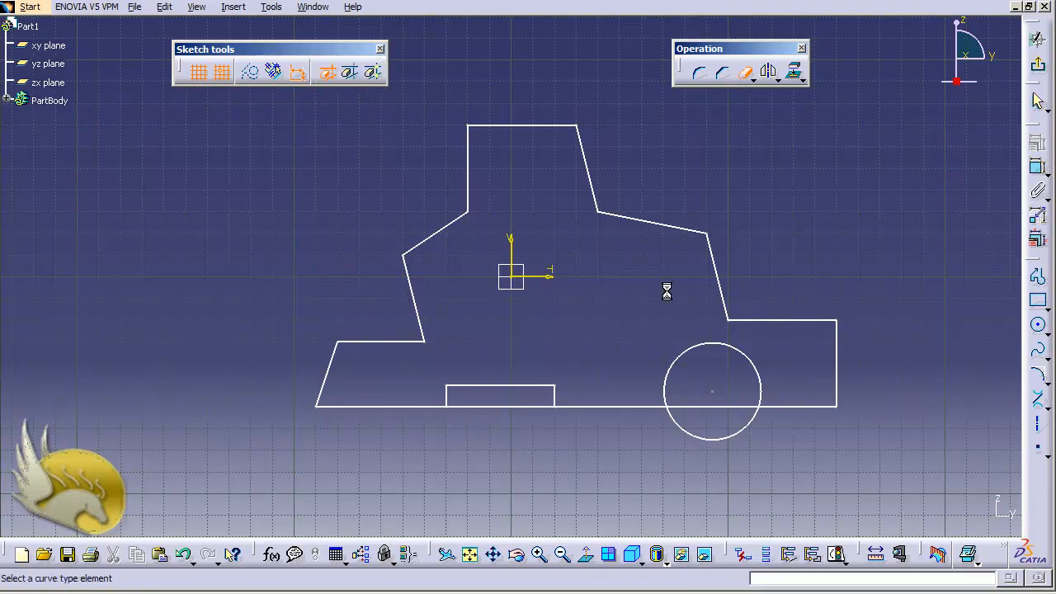
pyautogui.click(529, 406)
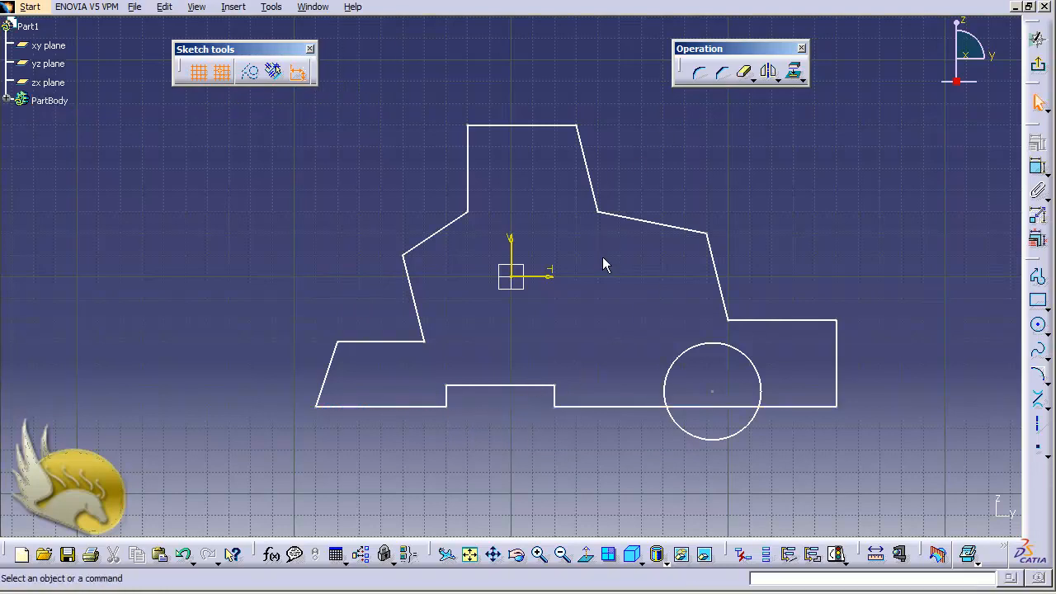
pyautogui.click(743, 73)
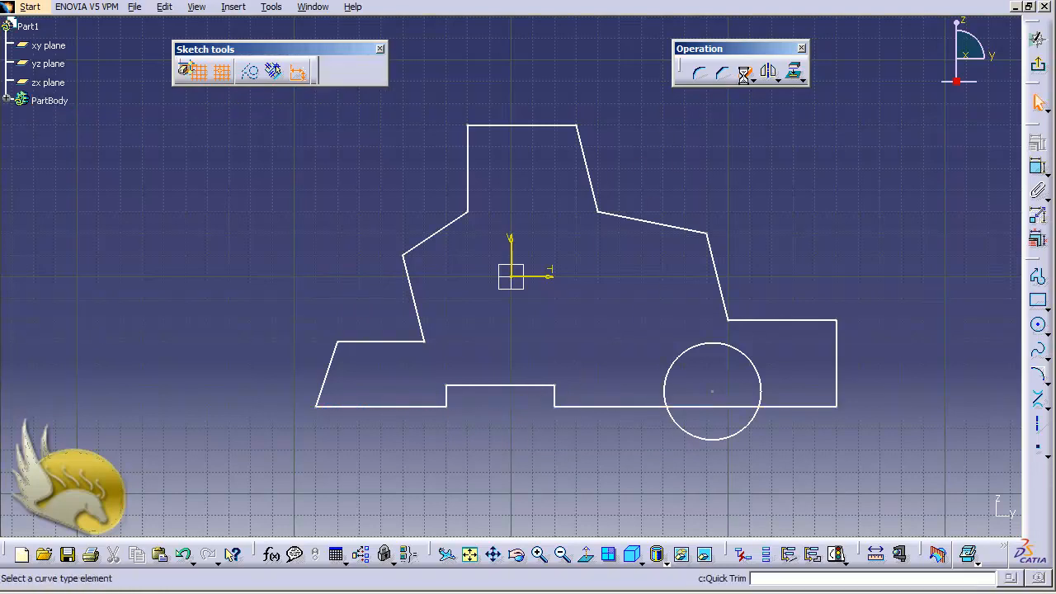
pyautogui.click(721, 438)
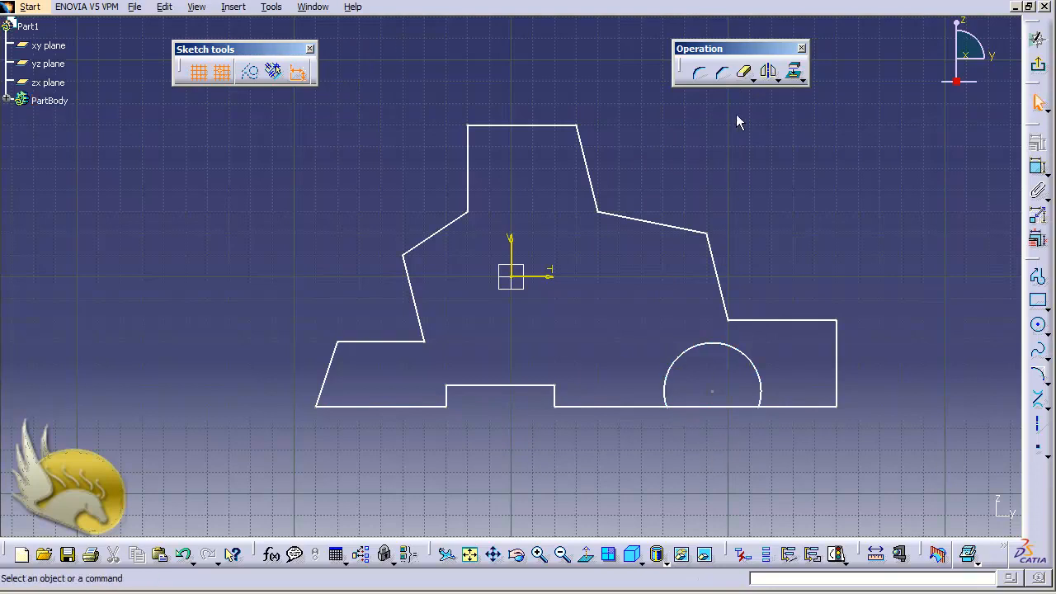
# - Quick Trim the base line segment that lies between the two ends of the circular arc
pyautogui.click(743, 73)
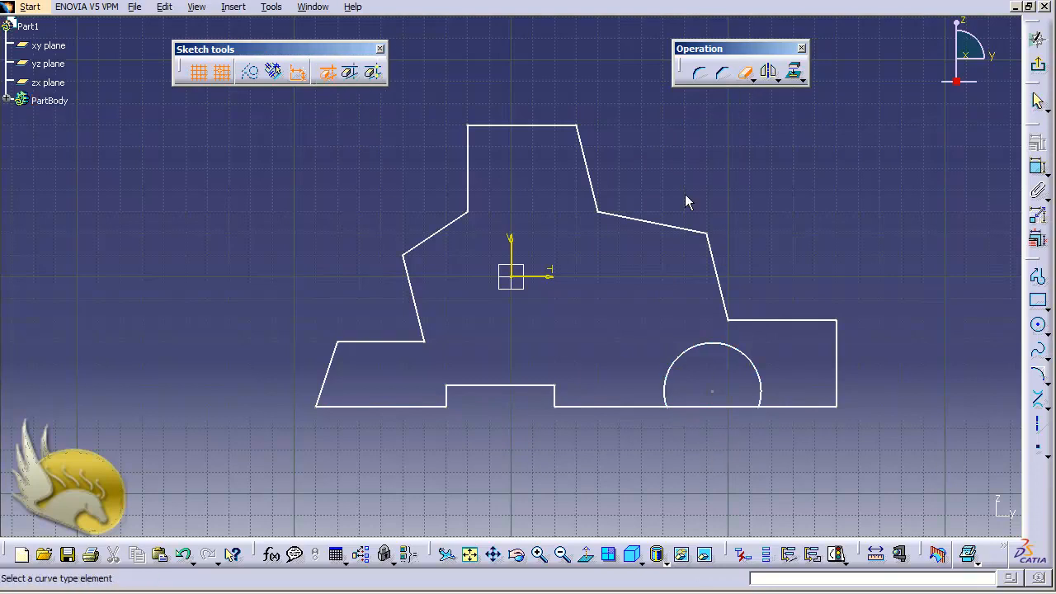
pyautogui.click(709, 406)
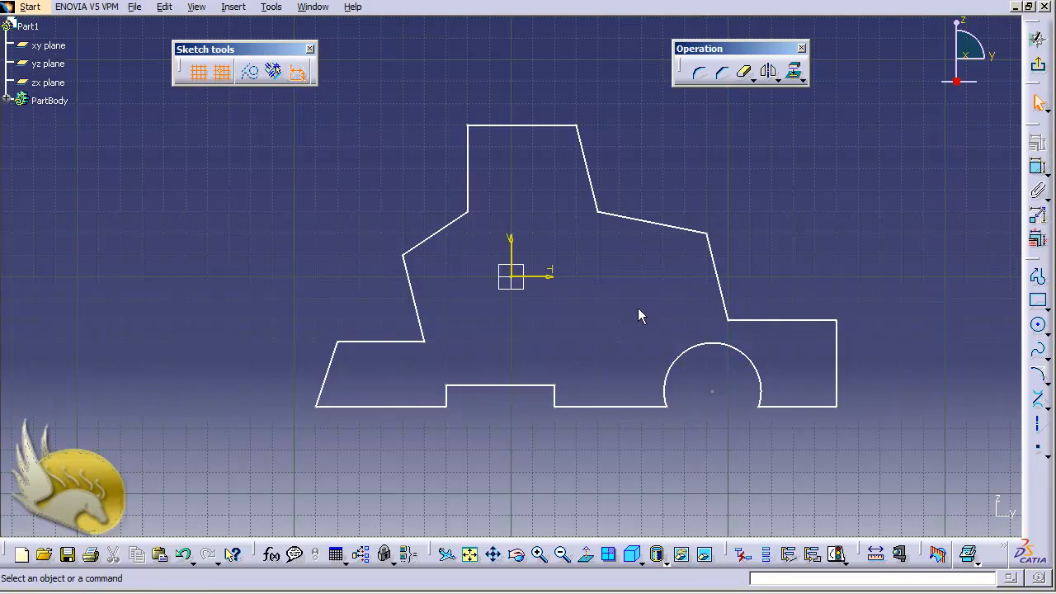
pyautogui.click(436, 232)
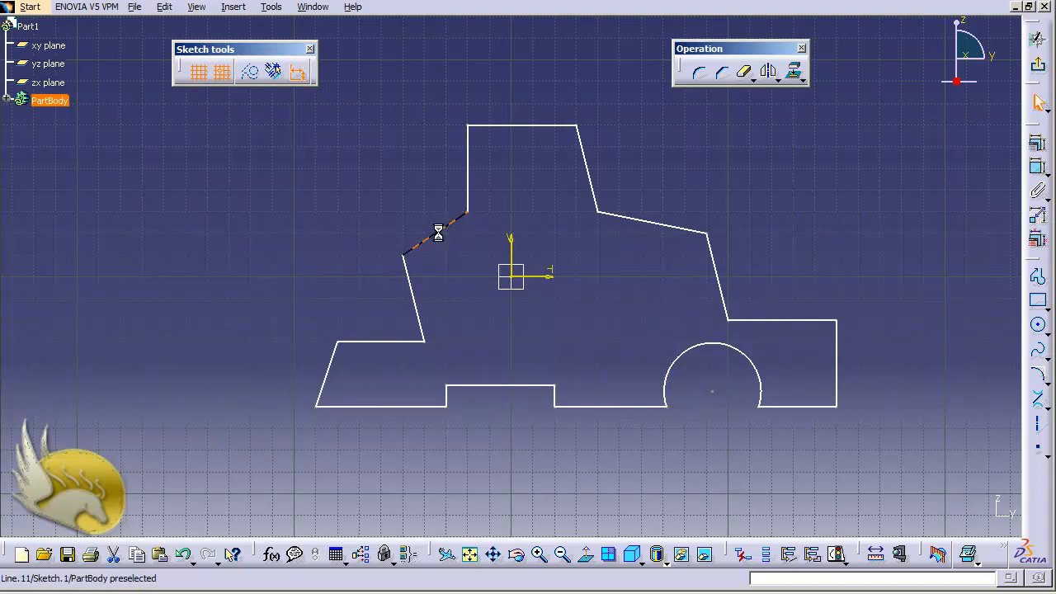
pyautogui.click(1038, 143)
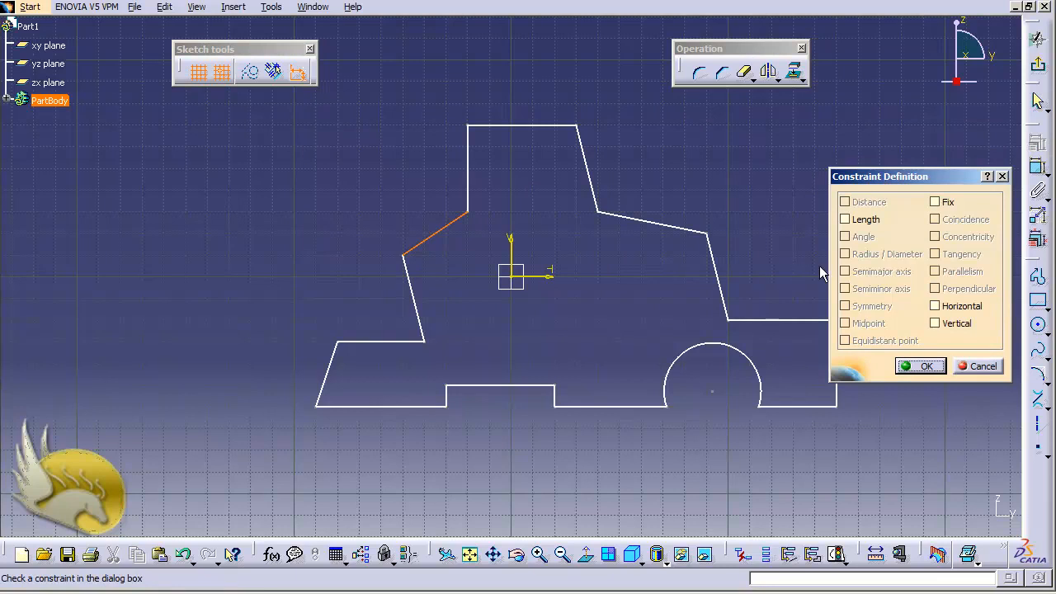
pyautogui.click(937, 307)
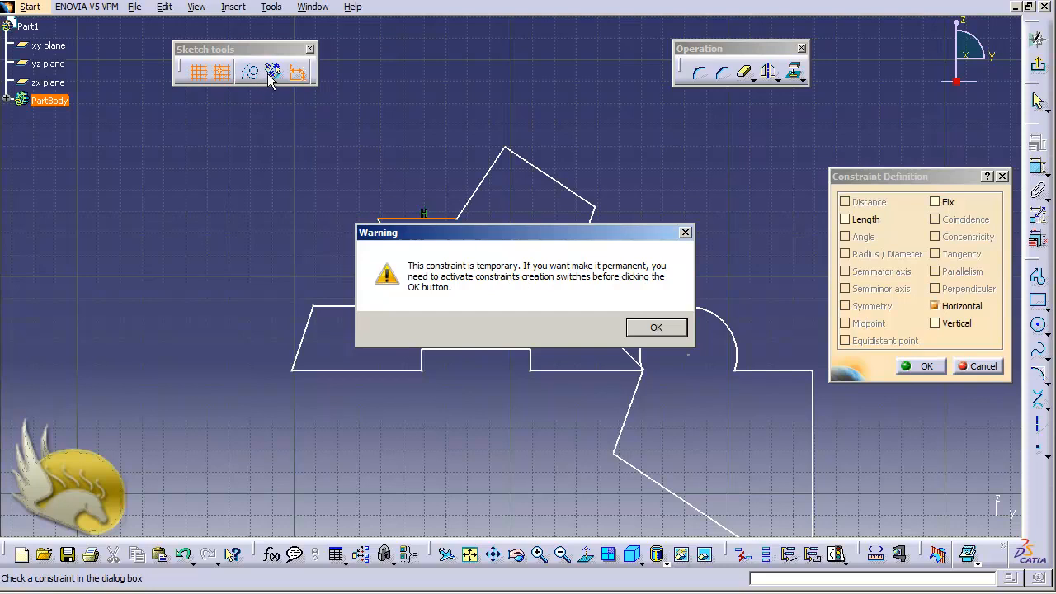
pyautogui.click(656, 328)
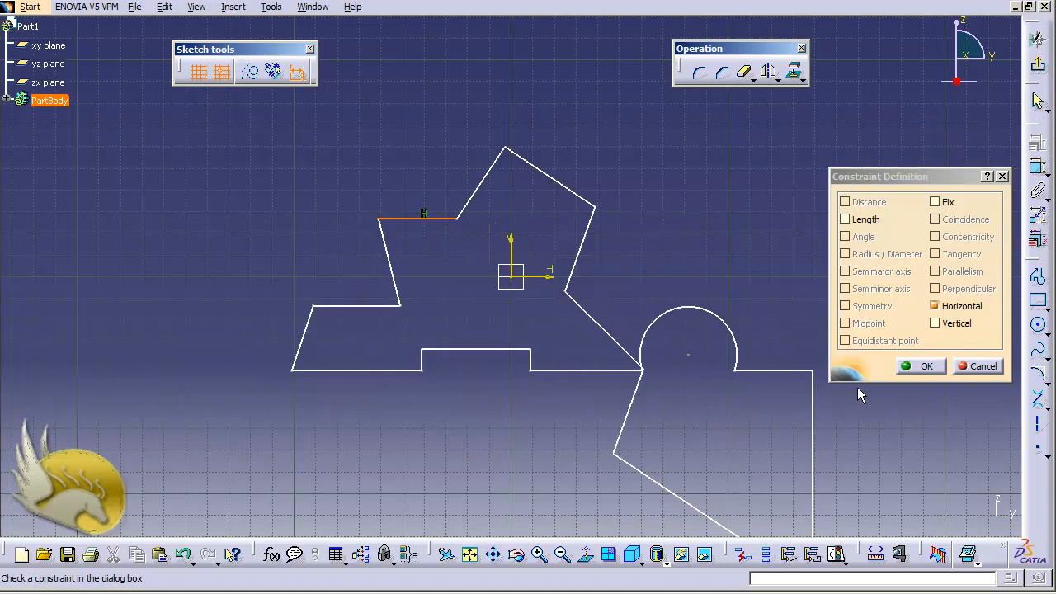
pyautogui.click(965, 365)
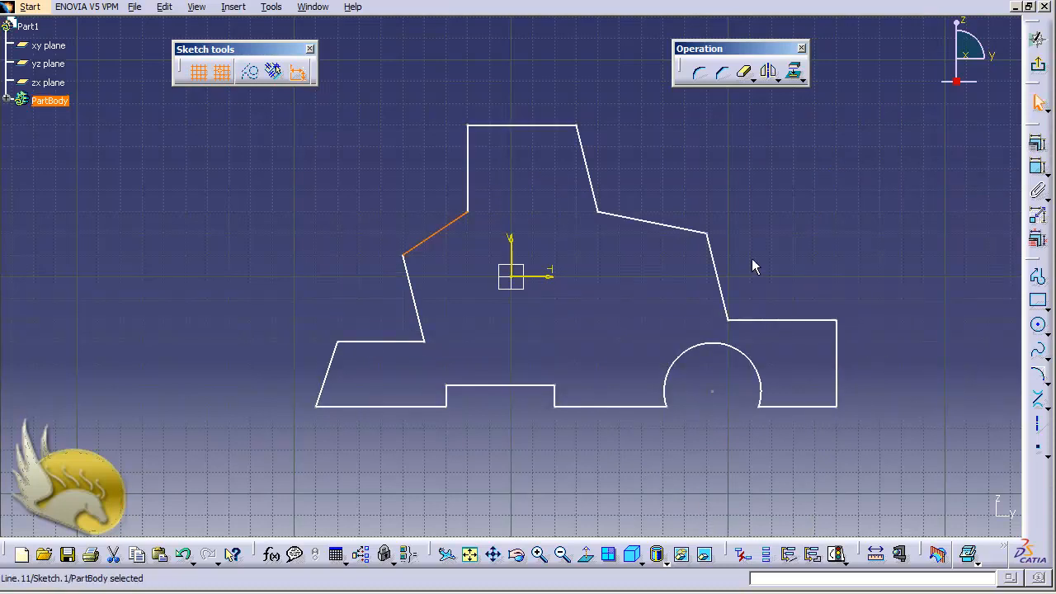
# - Turn on geometrical constraints and apply a horizontal constraint to the top edge of the profile's lower-left block
pyautogui.click(605, 342)
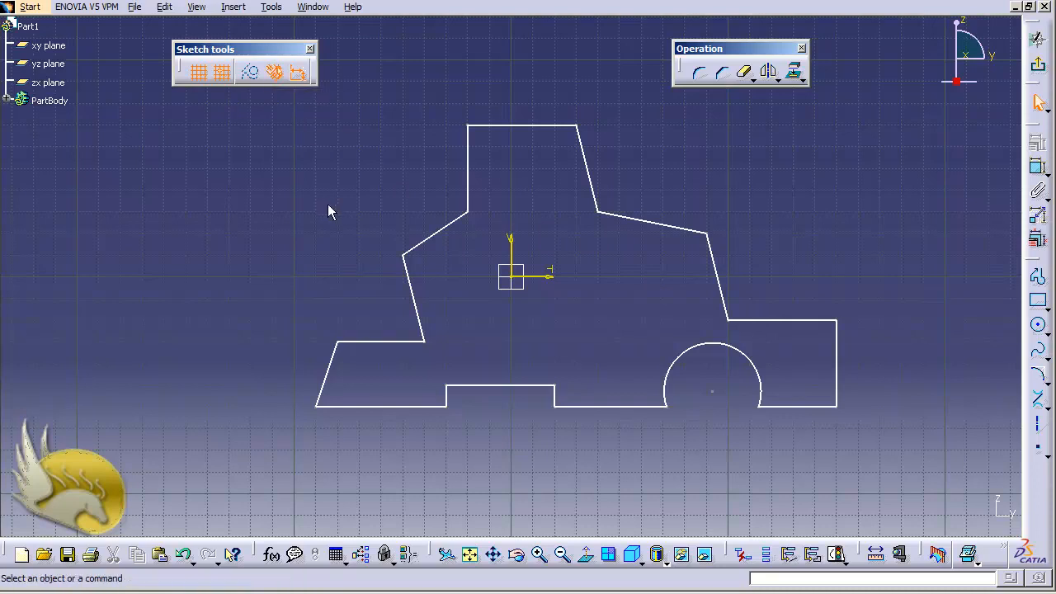
pyautogui.click(396, 345)
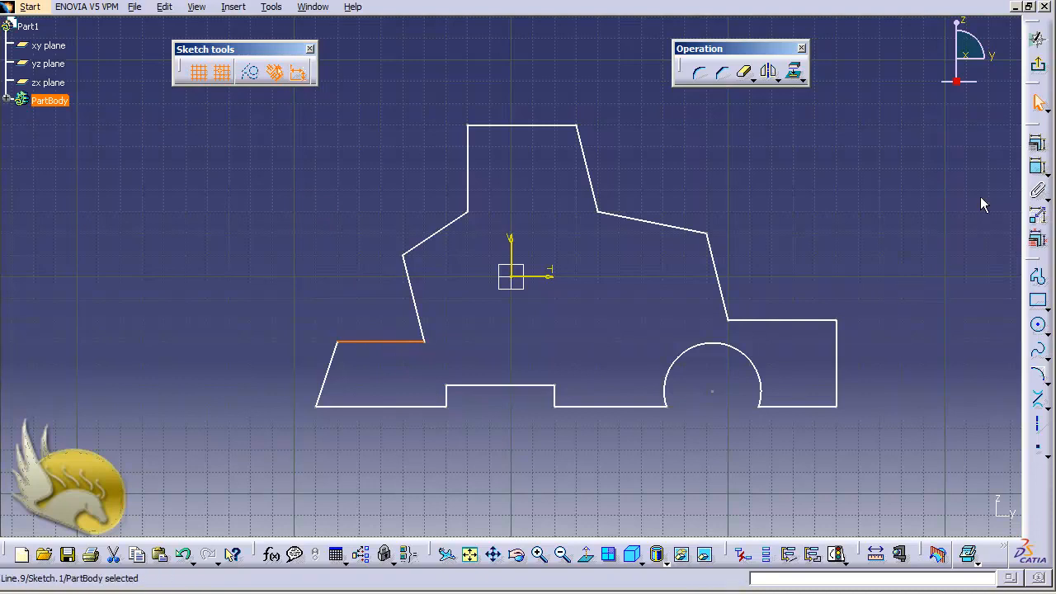
pyautogui.click(1037, 166)
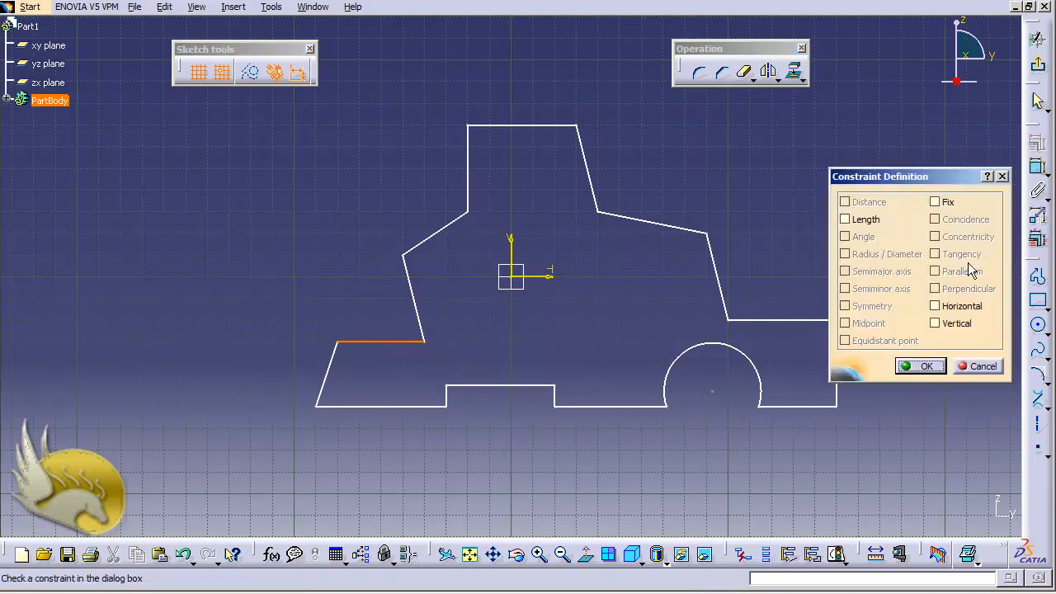
pyautogui.click(939, 306)
pyautogui.click(921, 366)
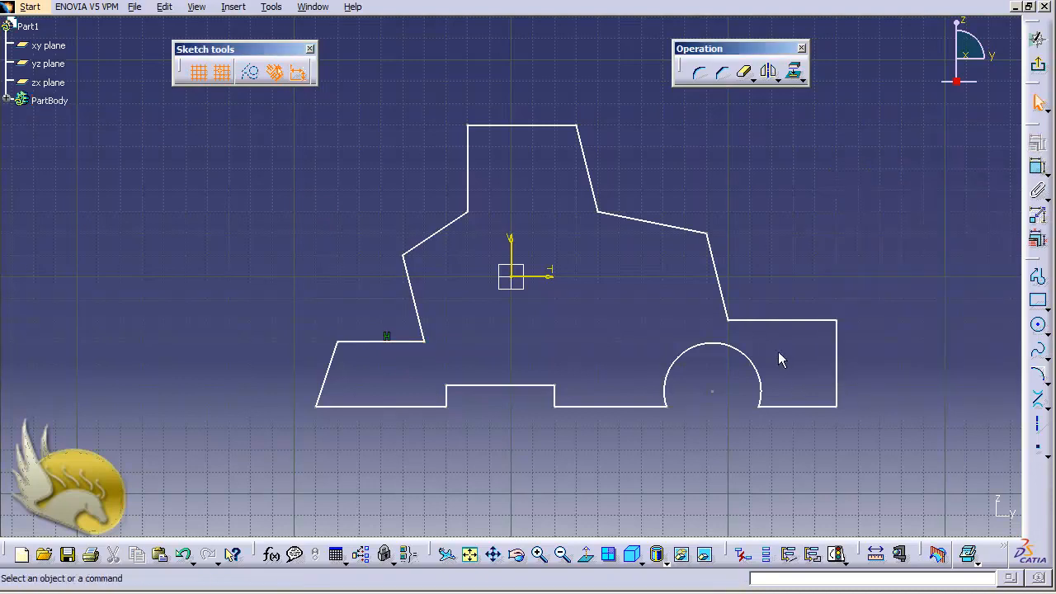
# - Apply horizontal constraints to the lower-right block's top edge and the three base line segments together
pyautogui.click(780, 321)
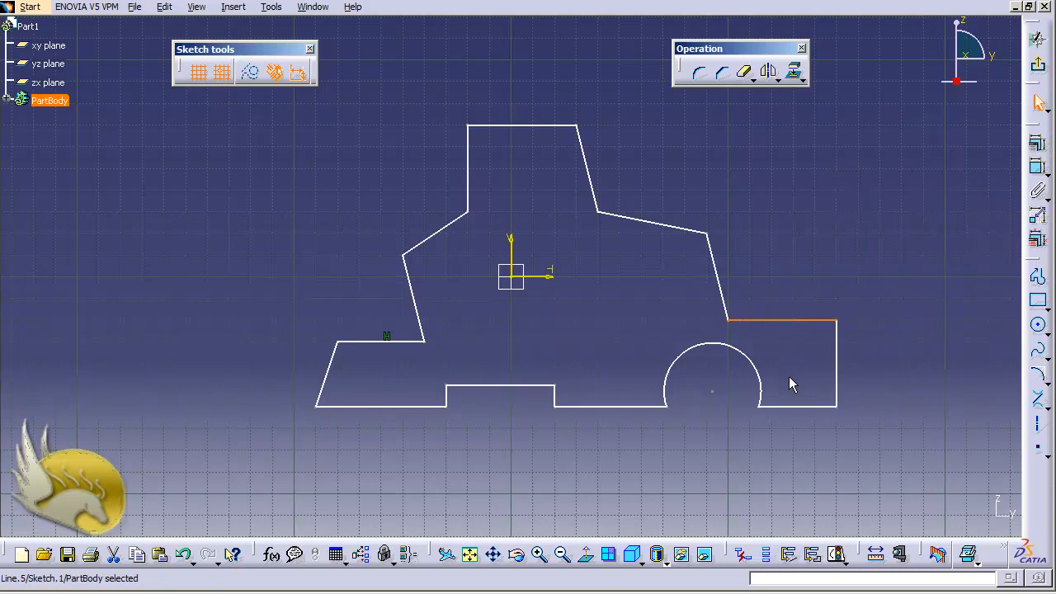
pyautogui.keyDown('ctrl'); pyautogui.click(808, 406); pyautogui.keyUp('ctrl')
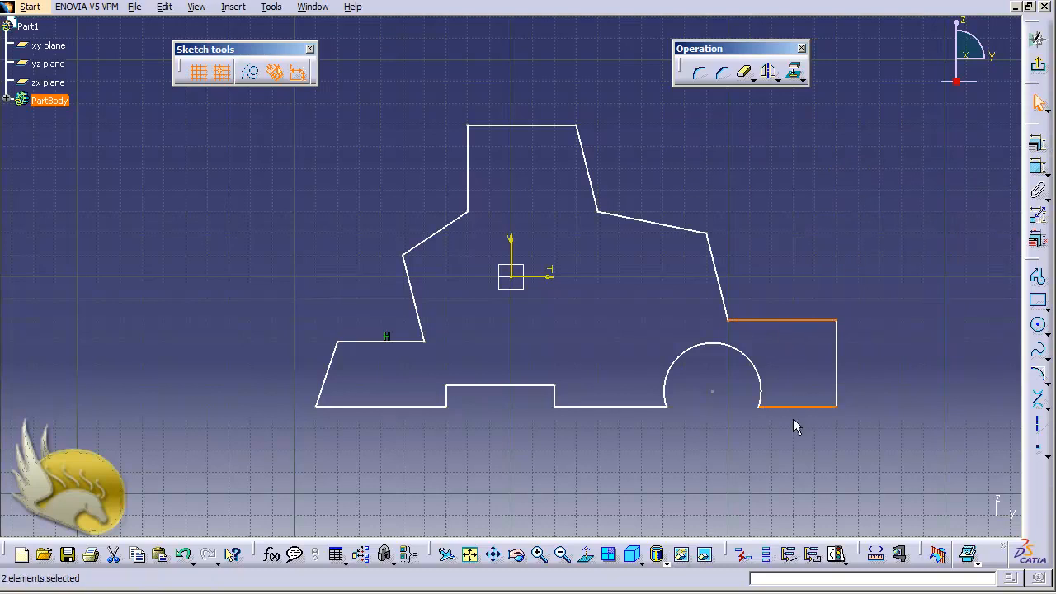
pyautogui.keyDown('ctrl'); pyautogui.click(634, 408); pyautogui.keyUp('ctrl')
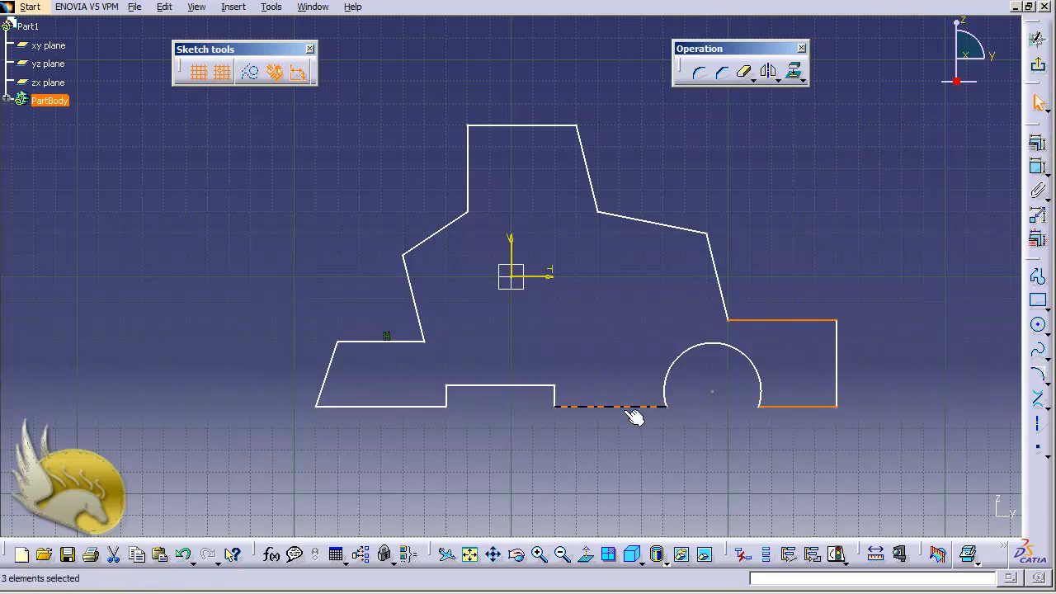
pyautogui.keyDown('ctrl'); pyautogui.click(381, 406); pyautogui.keyUp('ctrl')
pyautogui.click(1037, 144)
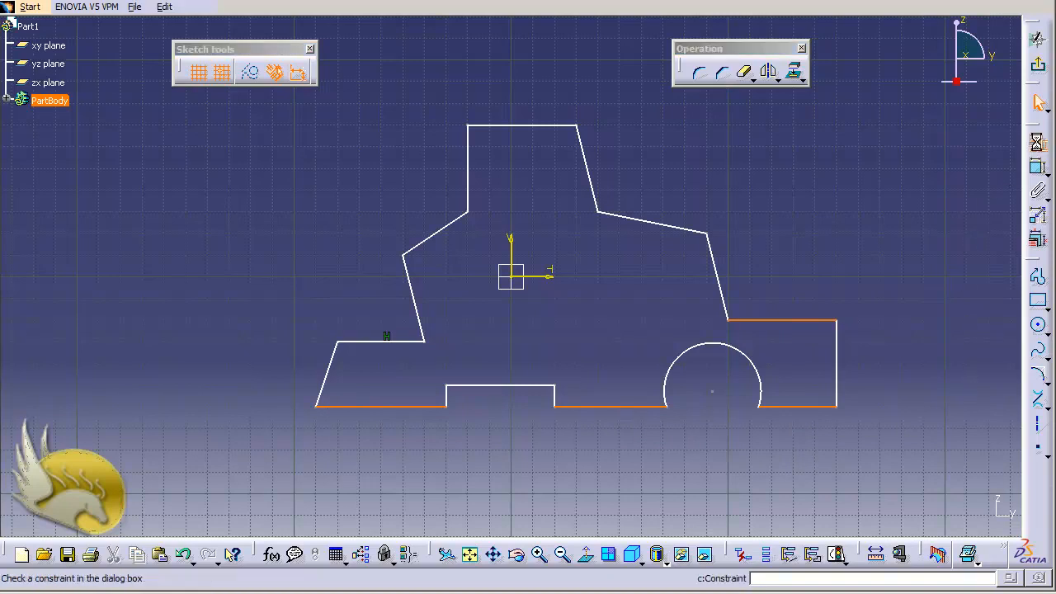
pyautogui.click(949, 306)
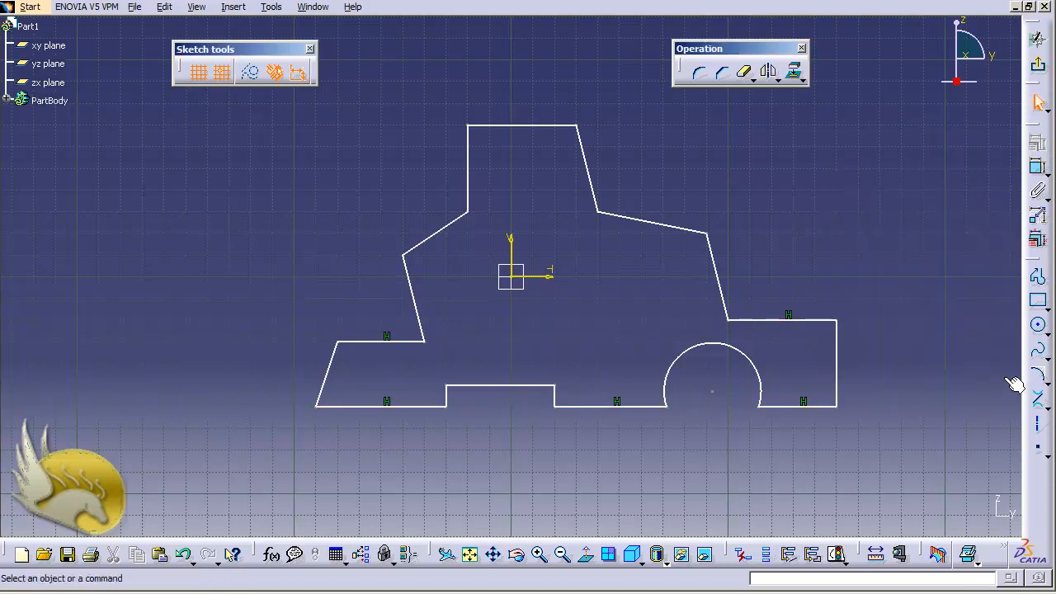
pyautogui.click(436, 232)
pyautogui.click(1032, 144)
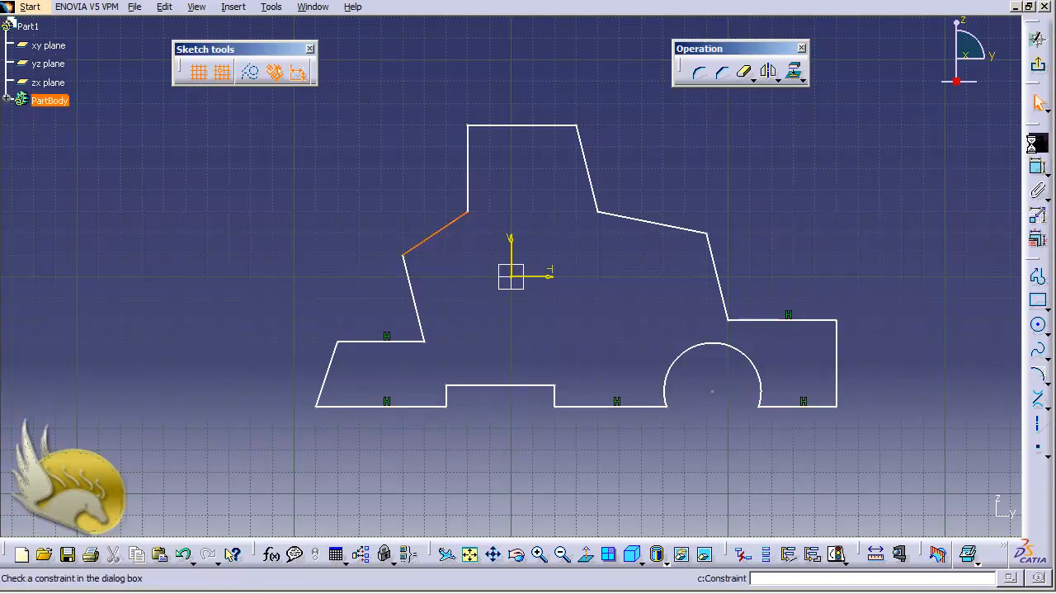
pyautogui.click(949, 312)
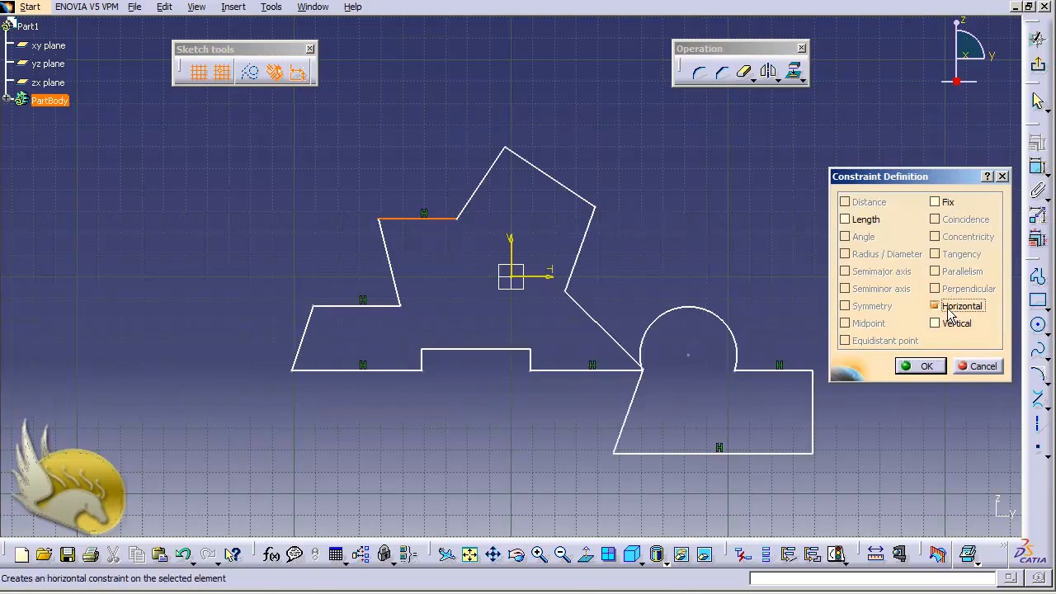
pyautogui.click(976, 366)
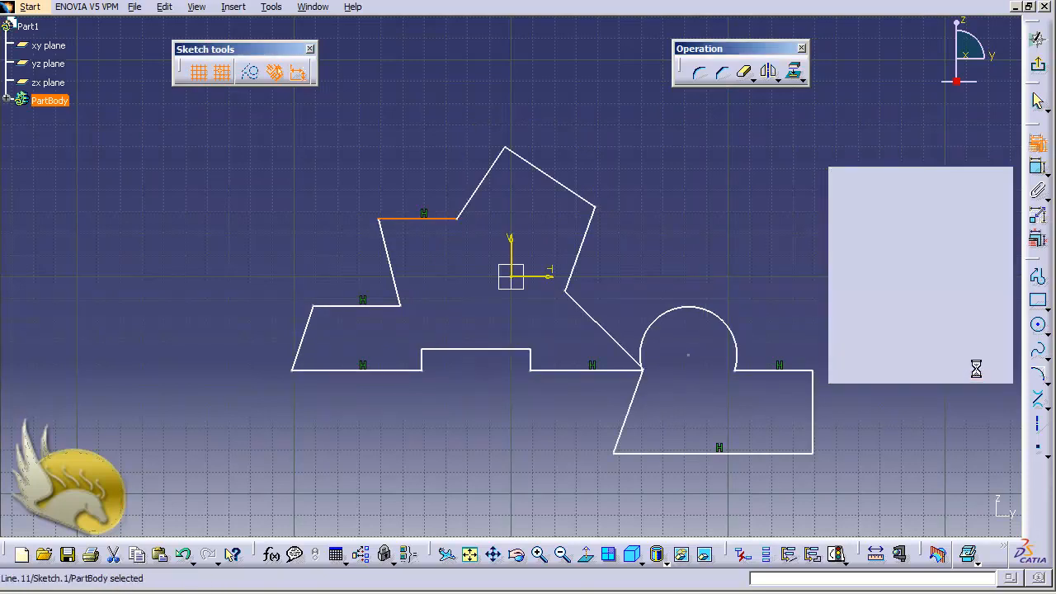
pyautogui.click(845, 285)
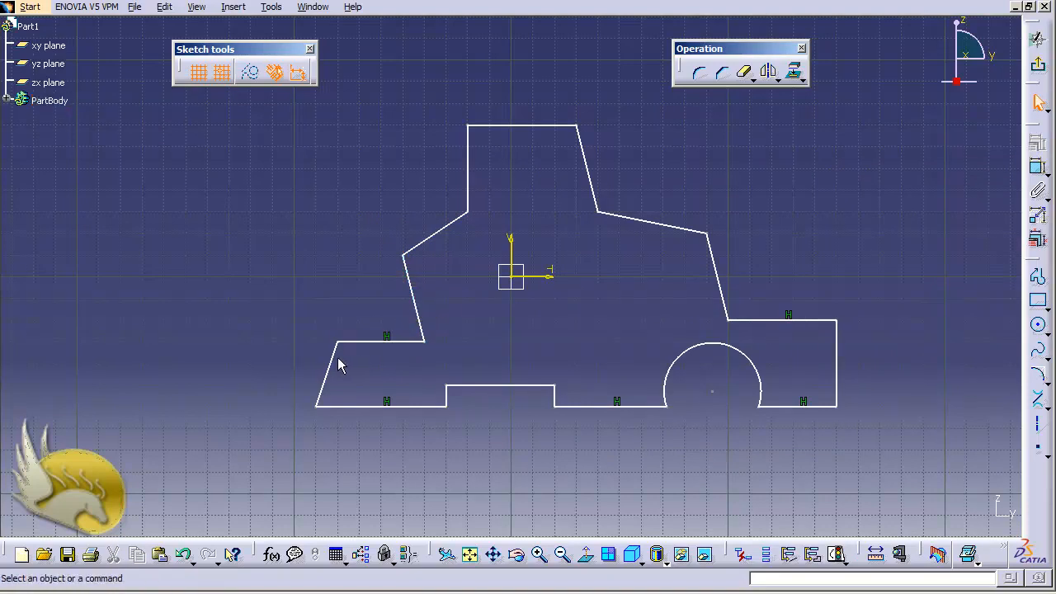
# - Apply a vertical constraint to the slanted outer side of the profile's lower-left block
pyautogui.click(322, 388)
pyautogui.click(1031, 167)
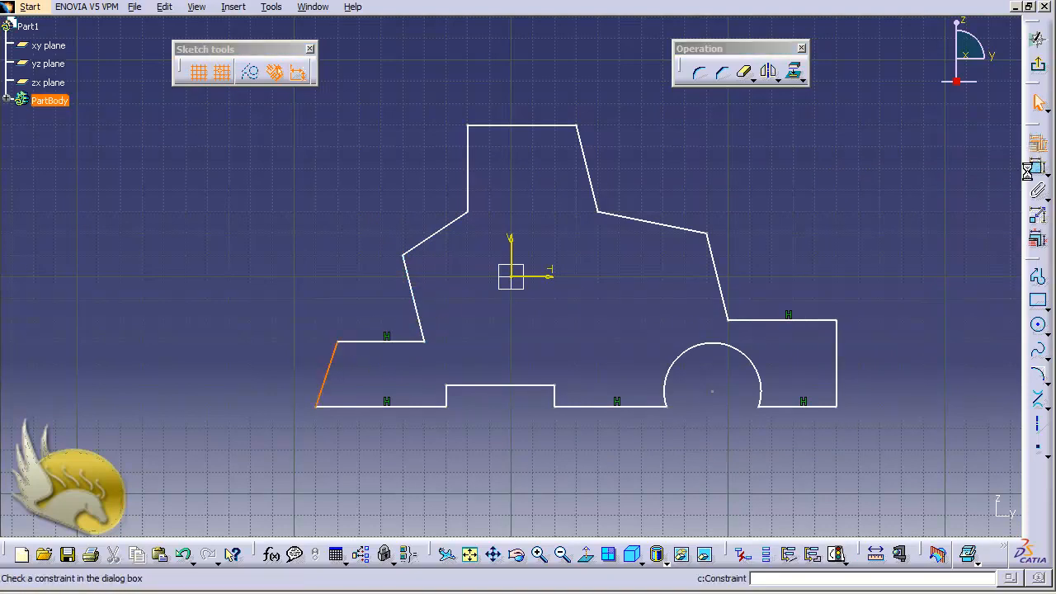
pyautogui.click(935, 323)
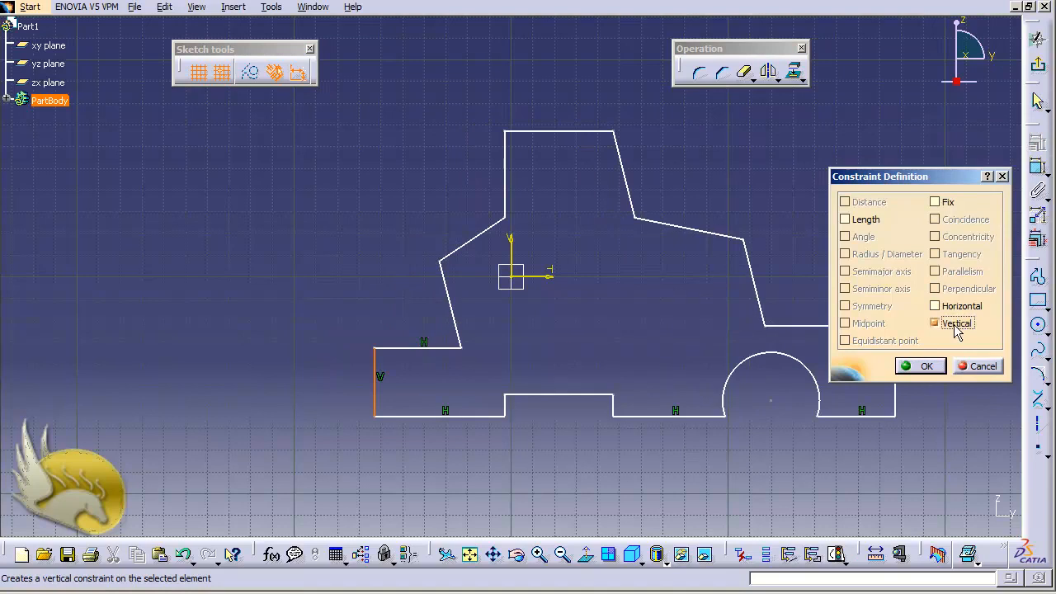
pyautogui.click(929, 366)
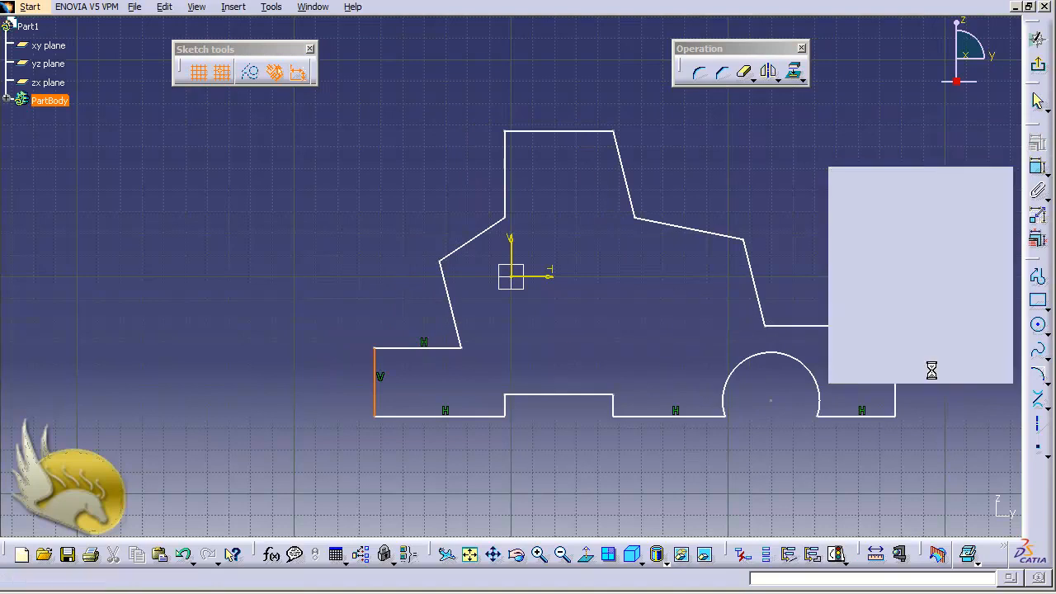
# - Apply a vertical constraint to the slanted line rising from the inner end of the lower-left block's top edge
pyautogui.click(454, 306)
pyautogui.click(1031, 145)
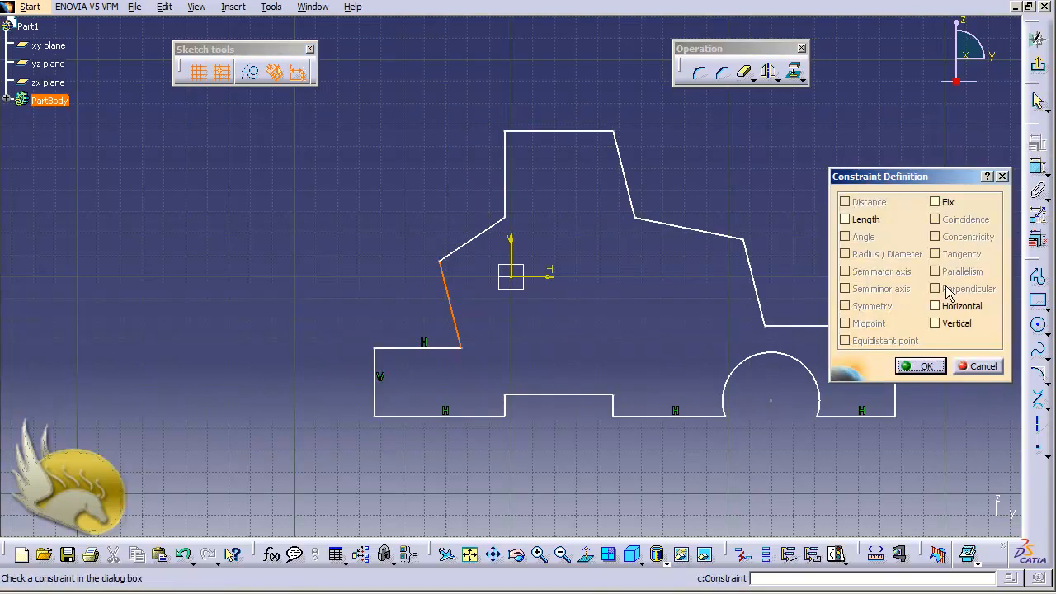
pyautogui.click(940, 325)
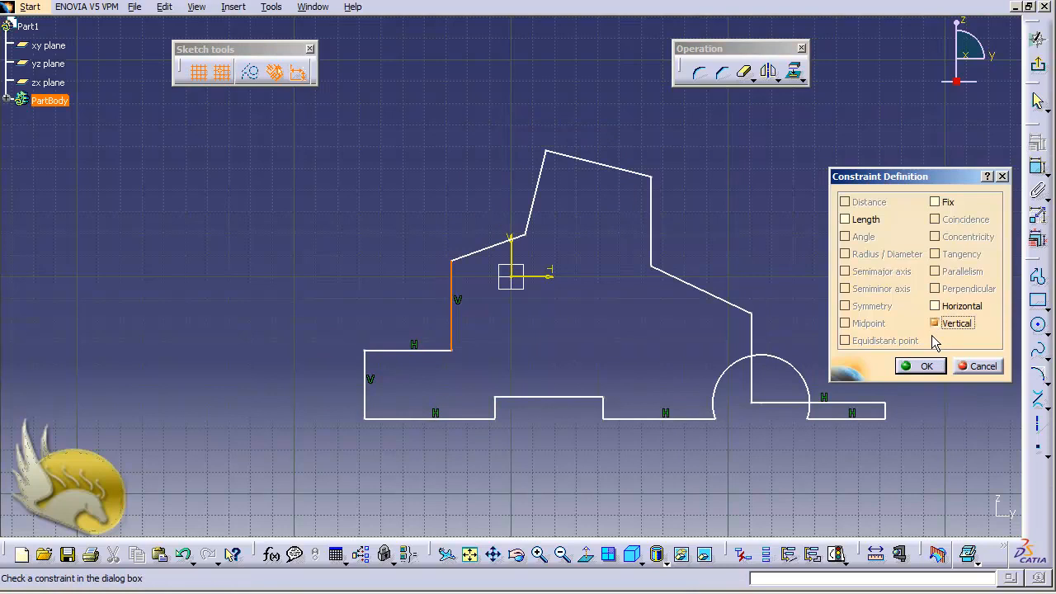
pyautogui.click(932, 368)
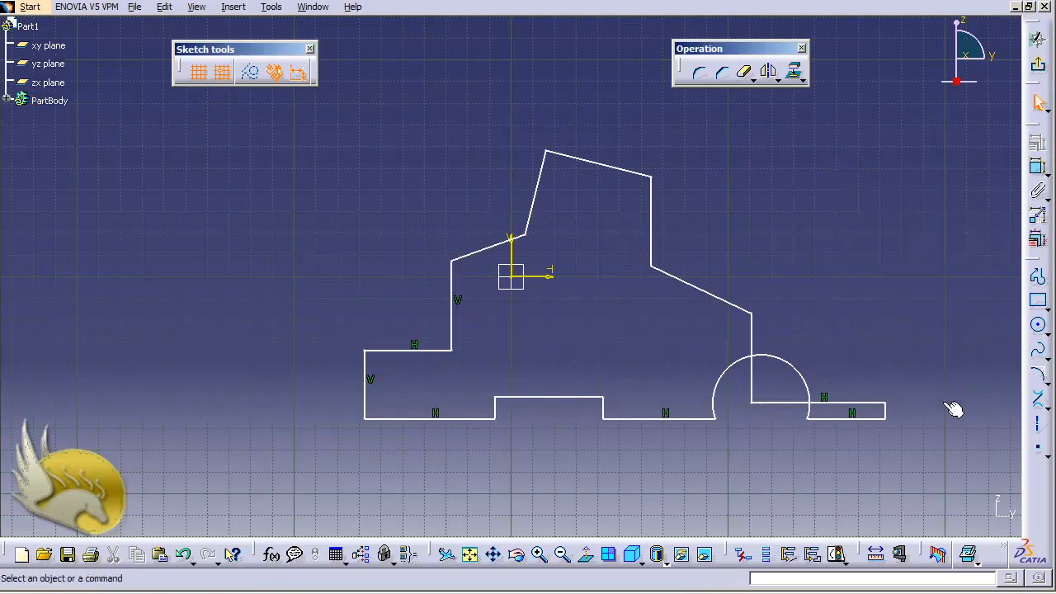
# - Dimension the length of the lower-right block's outer vertical edge and set it to 20 mm
pyautogui.click(887, 413)
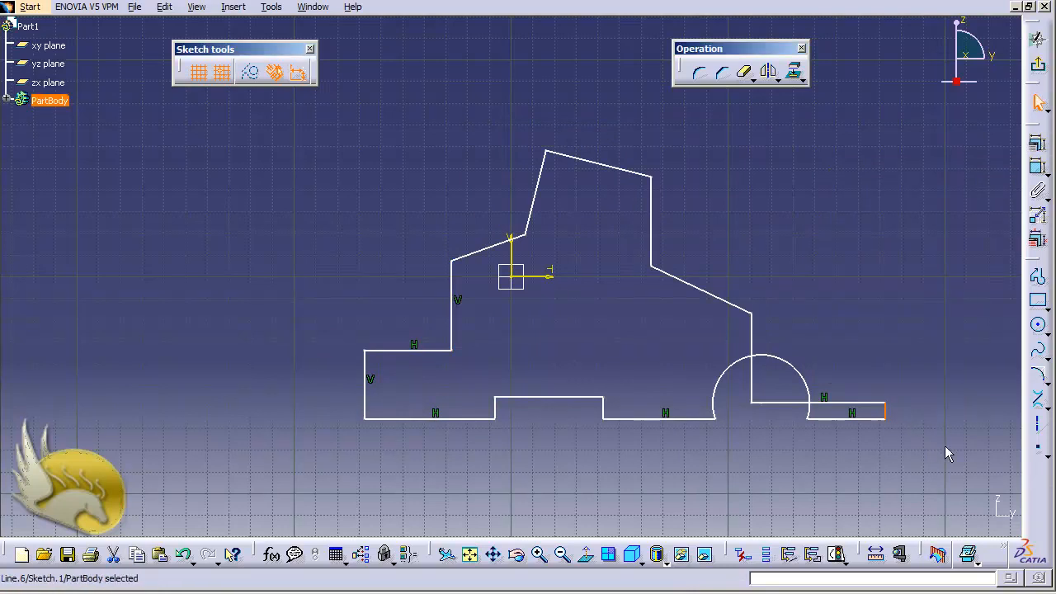
pyautogui.click(1037, 168)
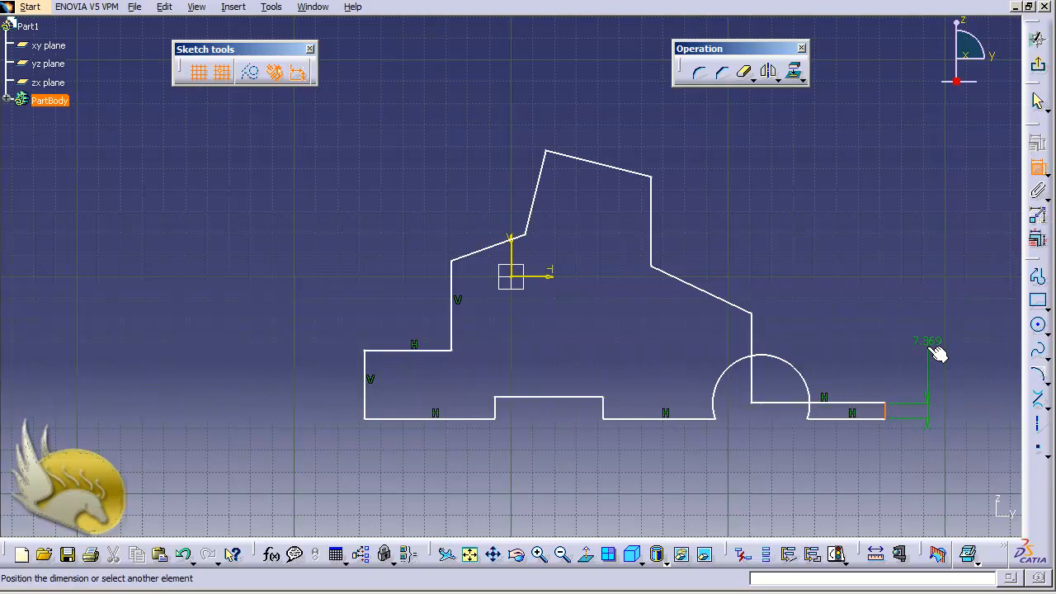
pyautogui.click(929, 396)
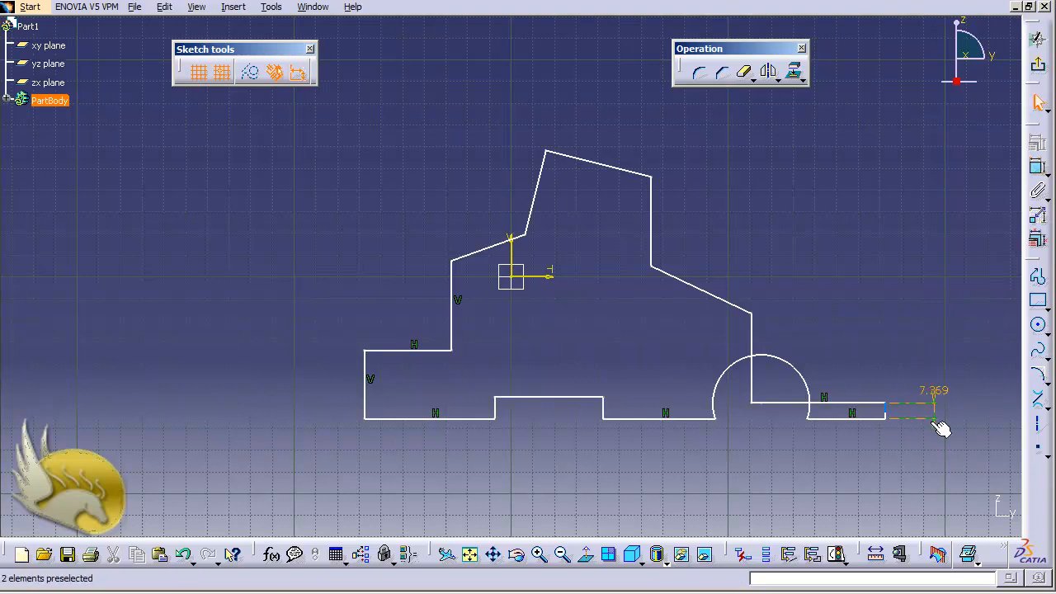
pyautogui.doubleClick(932, 402)
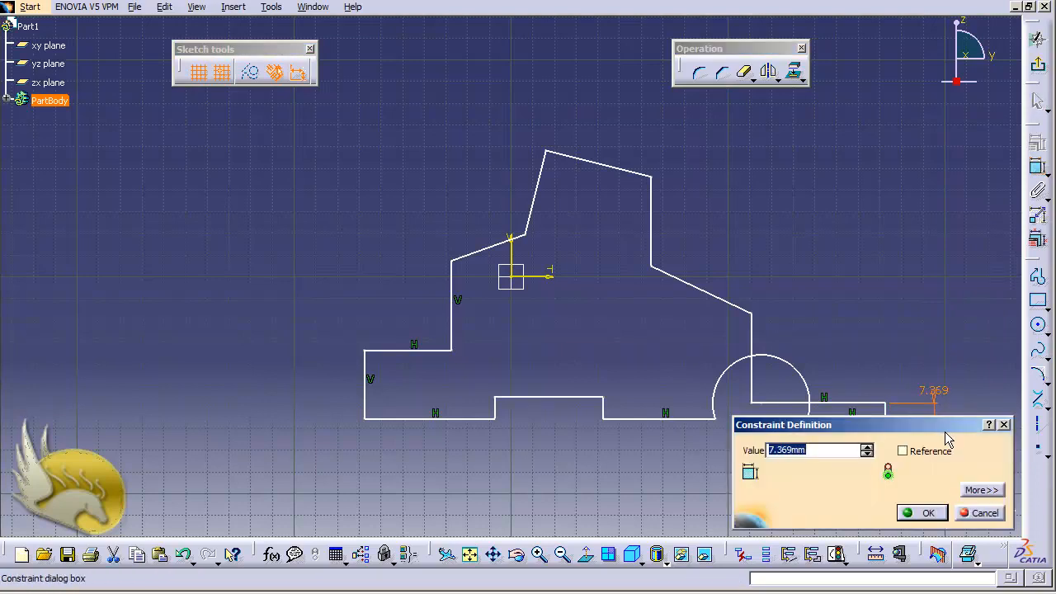
pyautogui.write('20')
pyautogui.press('Return')
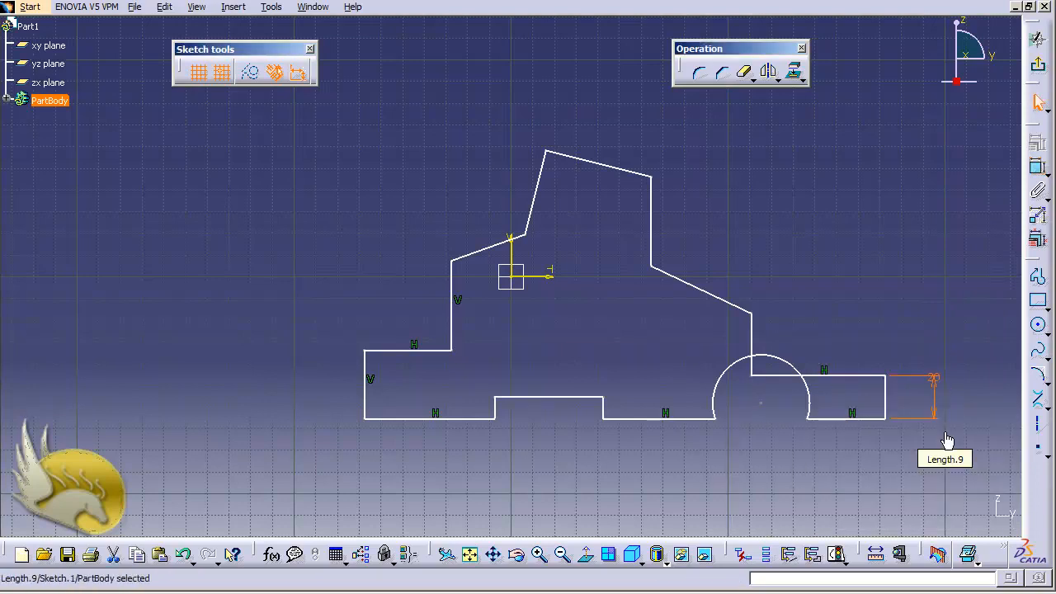
# - Change the length of the lower-right block's outer edge to 40 mm
pyautogui.doubleClick(935, 381)
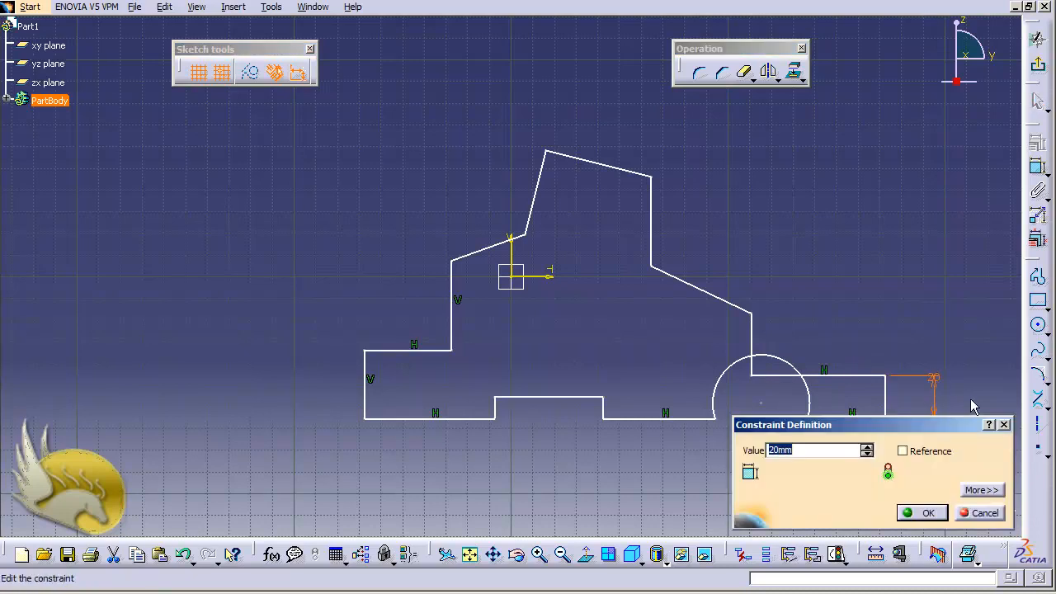
pyautogui.write('40')
pyautogui.press('Return')
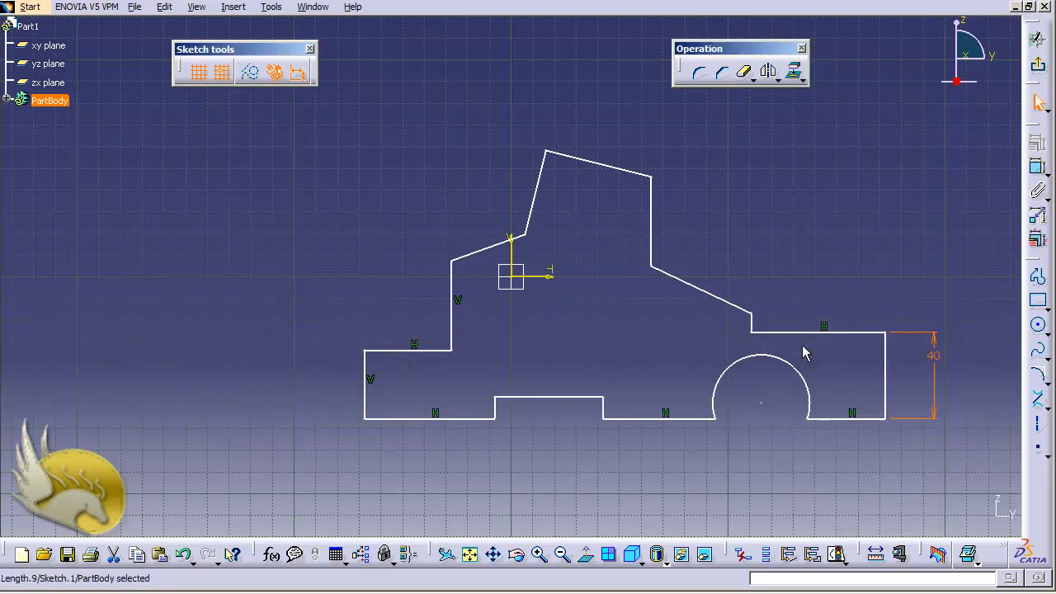
# - Dimension the short vertical step edge above the lower-right block and set its length to 20 mm
pyautogui.click(752, 322)
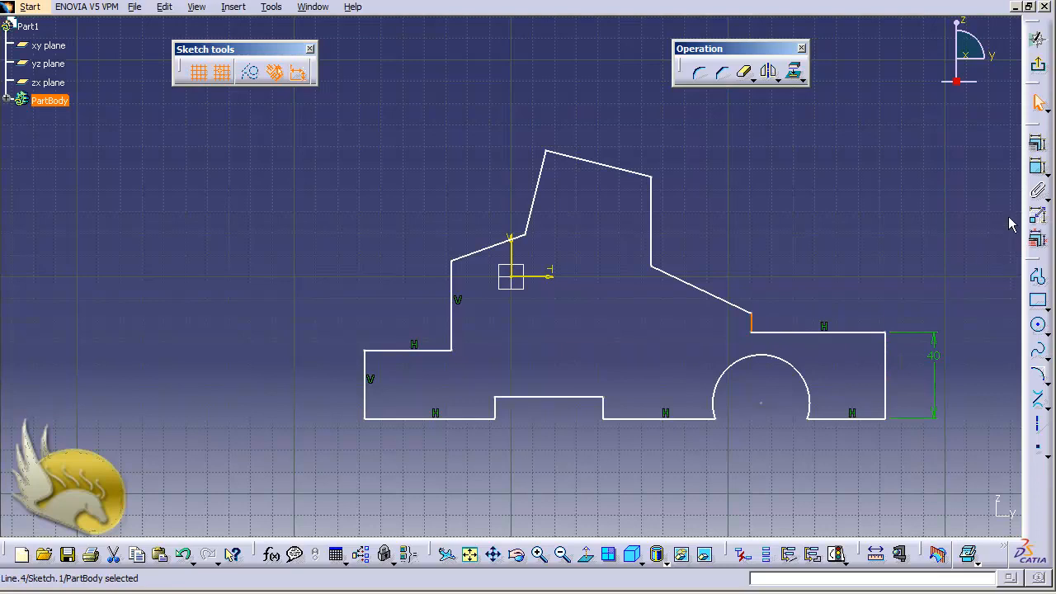
pyautogui.click(1037, 167)
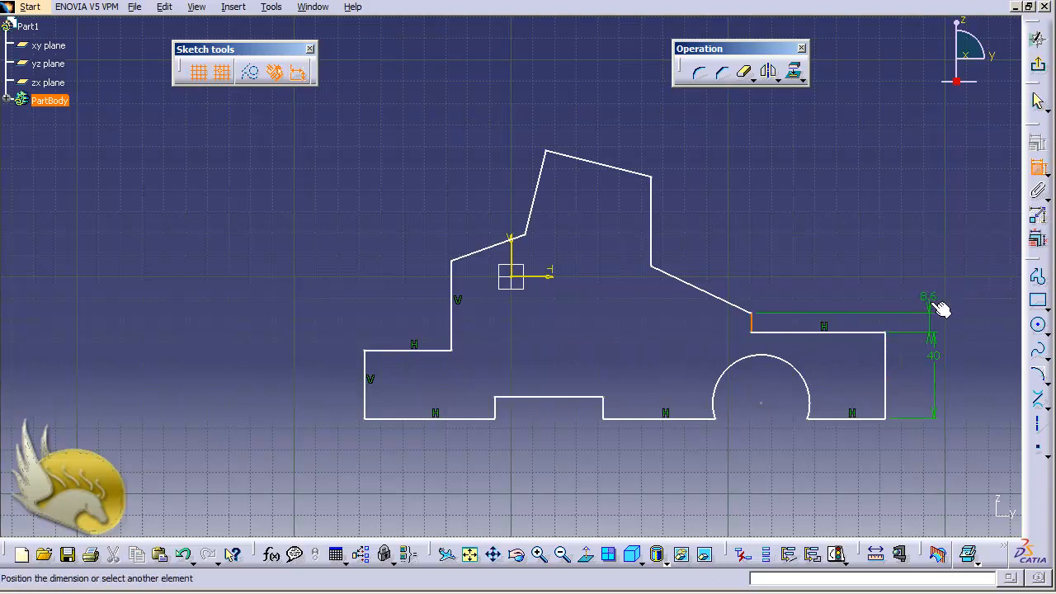
pyautogui.click(935, 306)
pyautogui.doubleClick(930, 302)
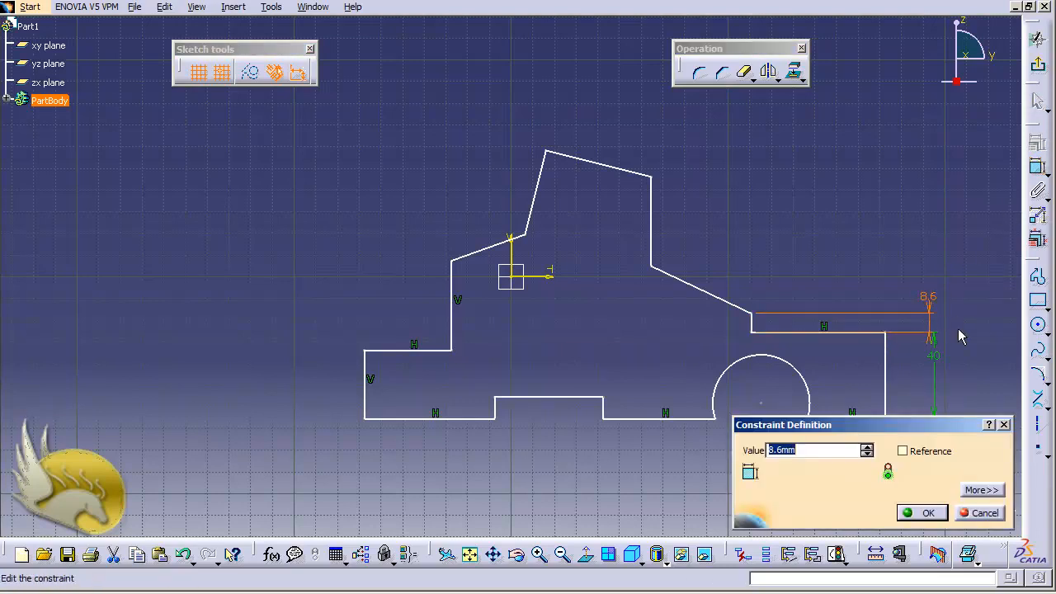
pyautogui.write('20')
pyautogui.press('Return')
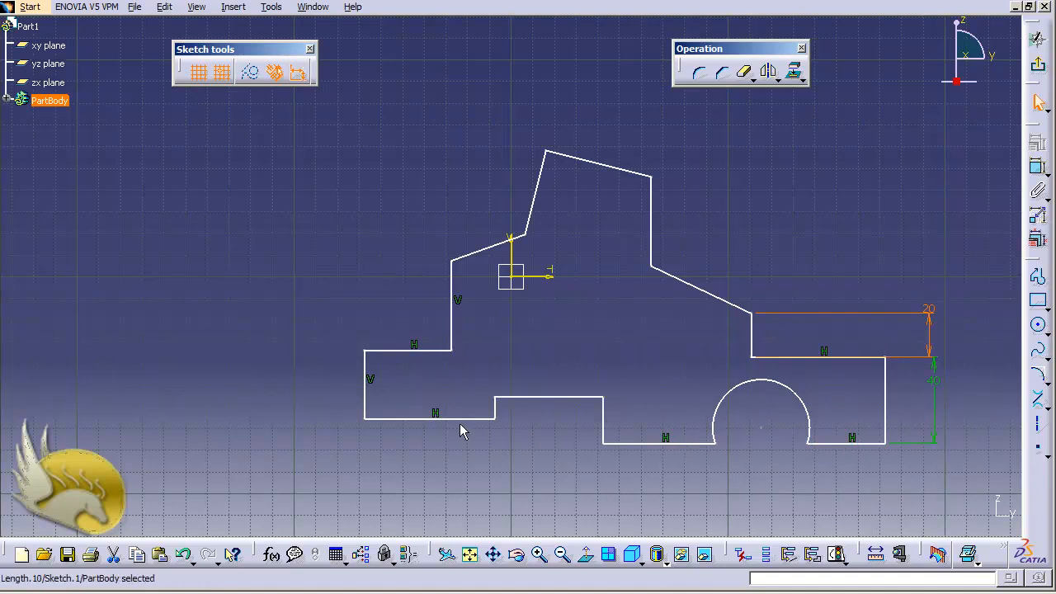
# - Apply a coincidence constraint between the lower-left block's bottom edge and the bottom edge between the two cutouts
pyautogui.click(414, 422)
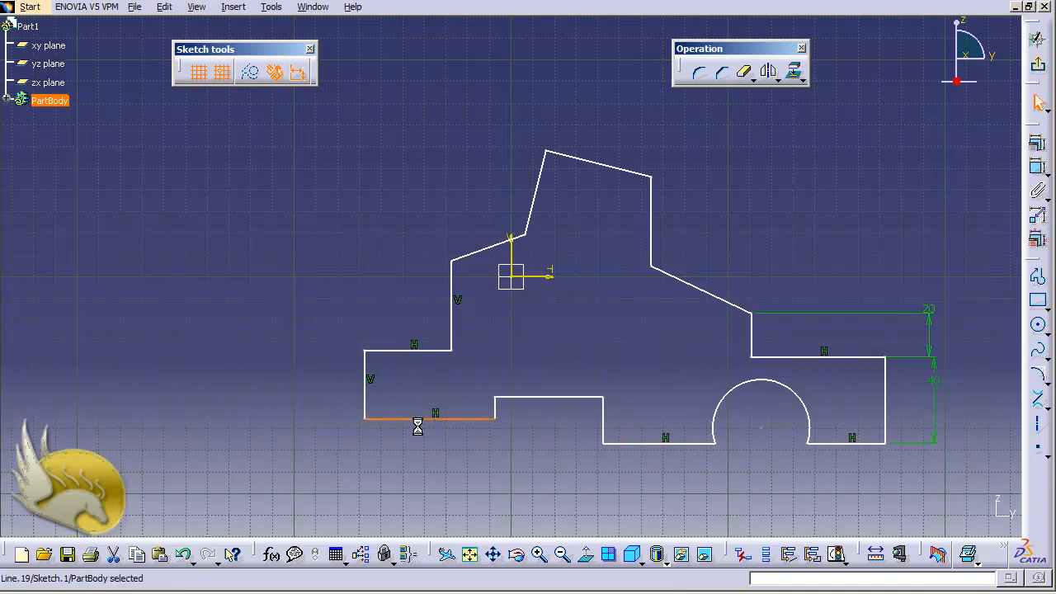
pyautogui.keyDown('ctrl'); pyautogui.click(645, 442); pyautogui.keyUp('ctrl')
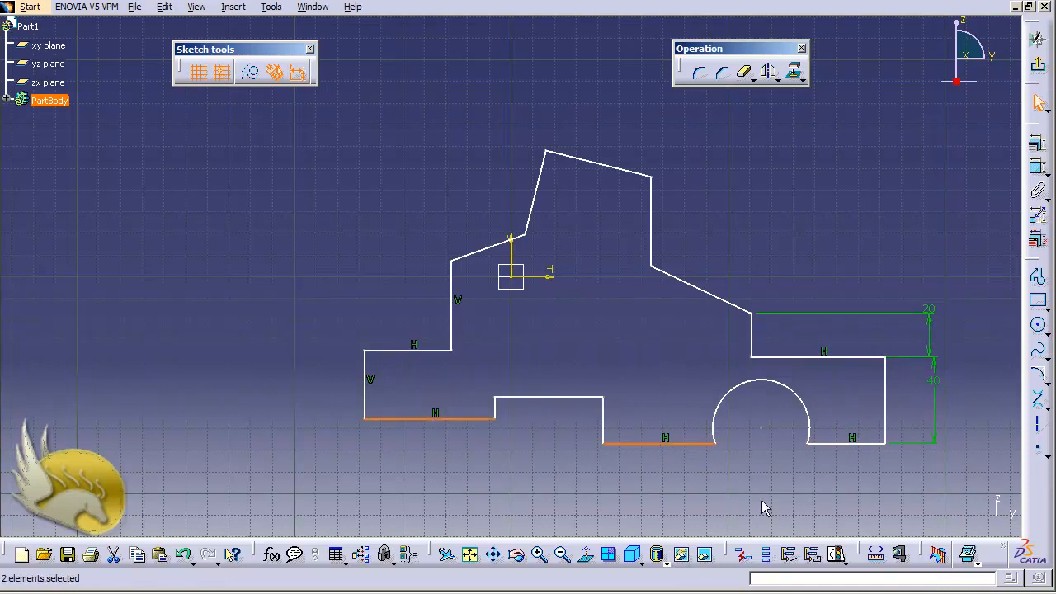
pyautogui.click(1037, 143)
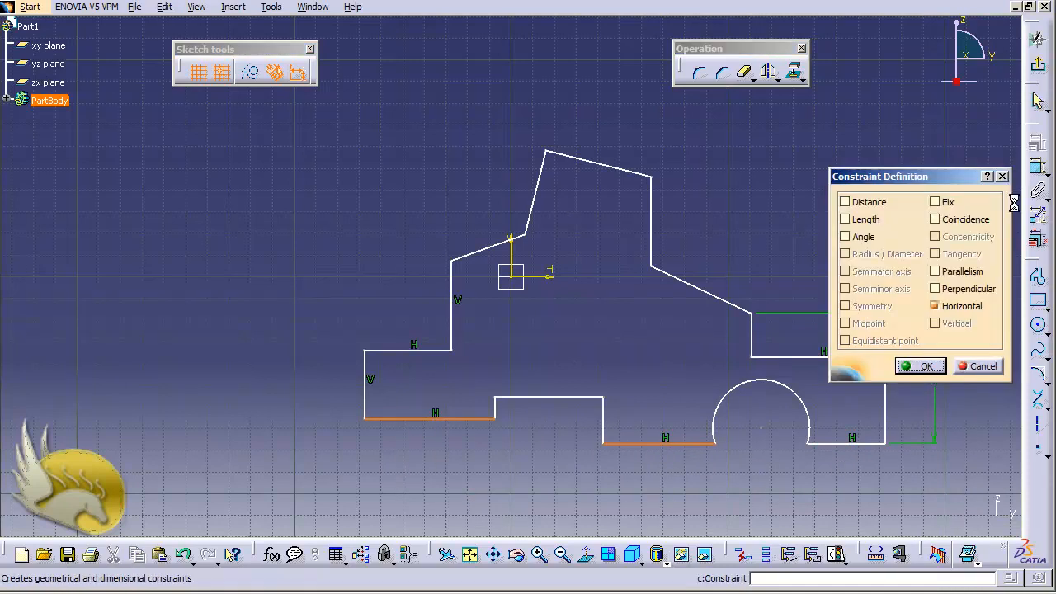
pyautogui.click(961, 221)
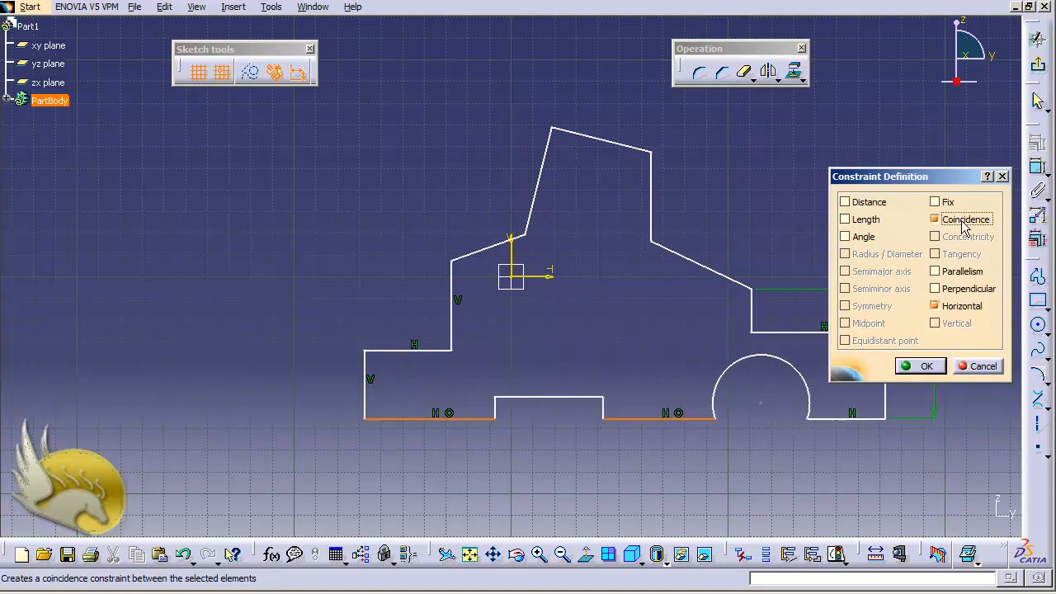
pyautogui.click(920, 365)
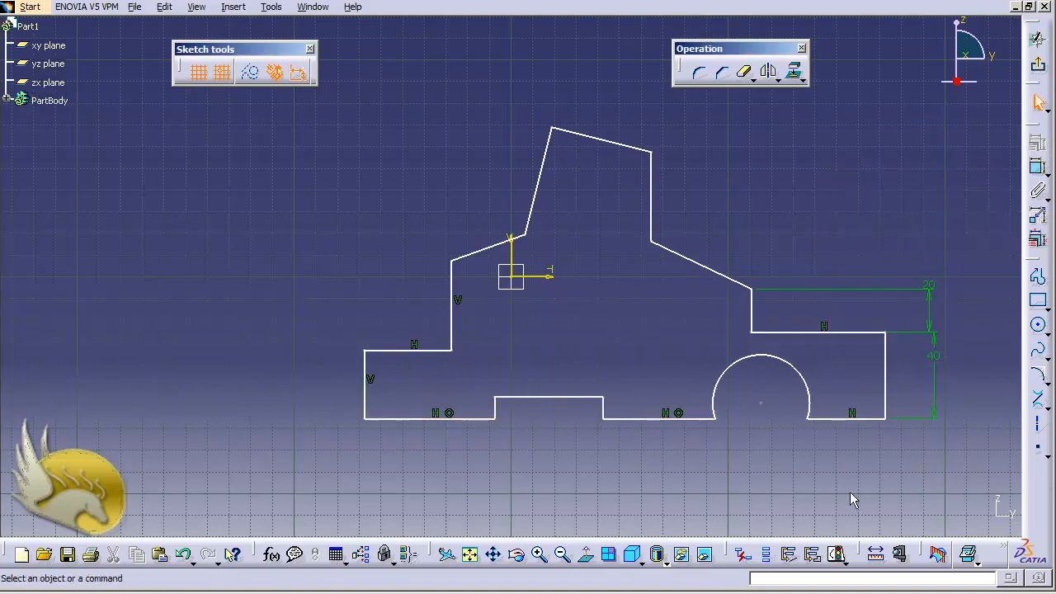
# - Apply a coincidence constraint between the bottom edge beyond the circular cutout and the bottom edge between the two cutouts
pyautogui.click(843, 418)
pyautogui.keyDown('ctrl'); pyautogui.click(688, 421); pyautogui.keyUp('ctrl')
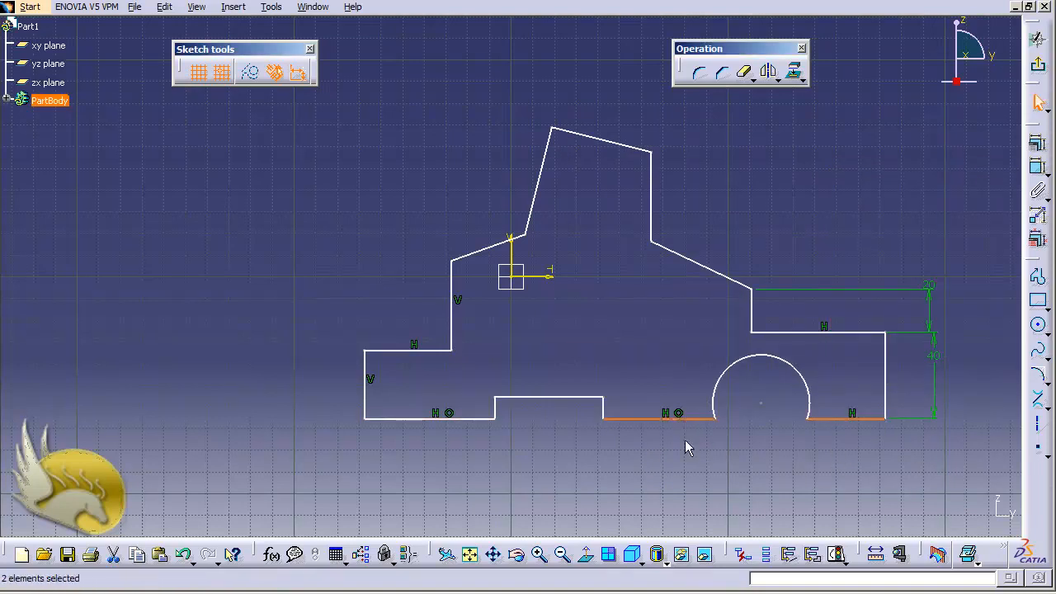
pyautogui.click(1037, 144)
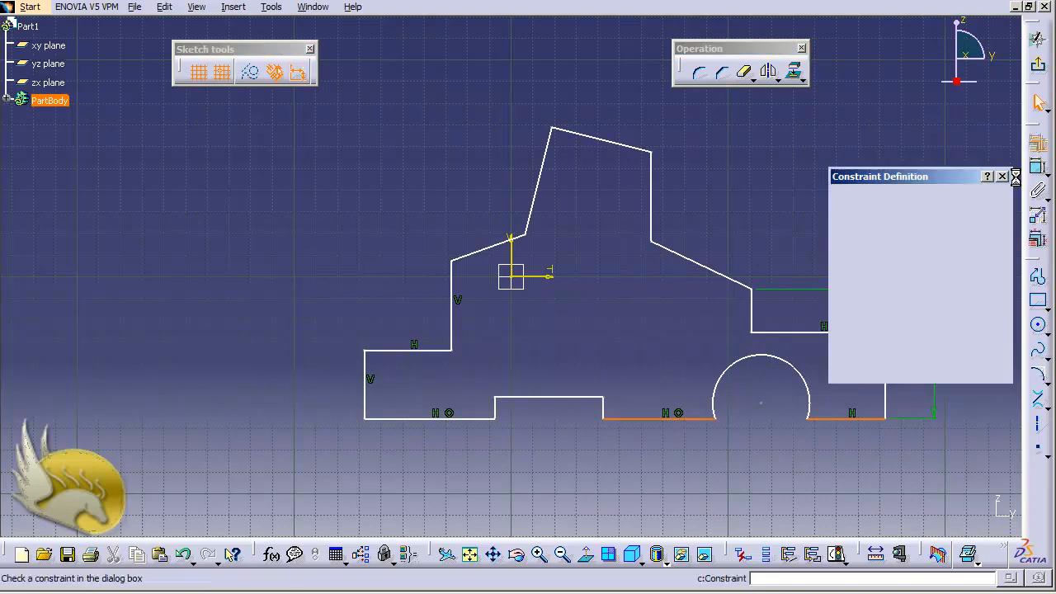
pyautogui.click(952, 221)
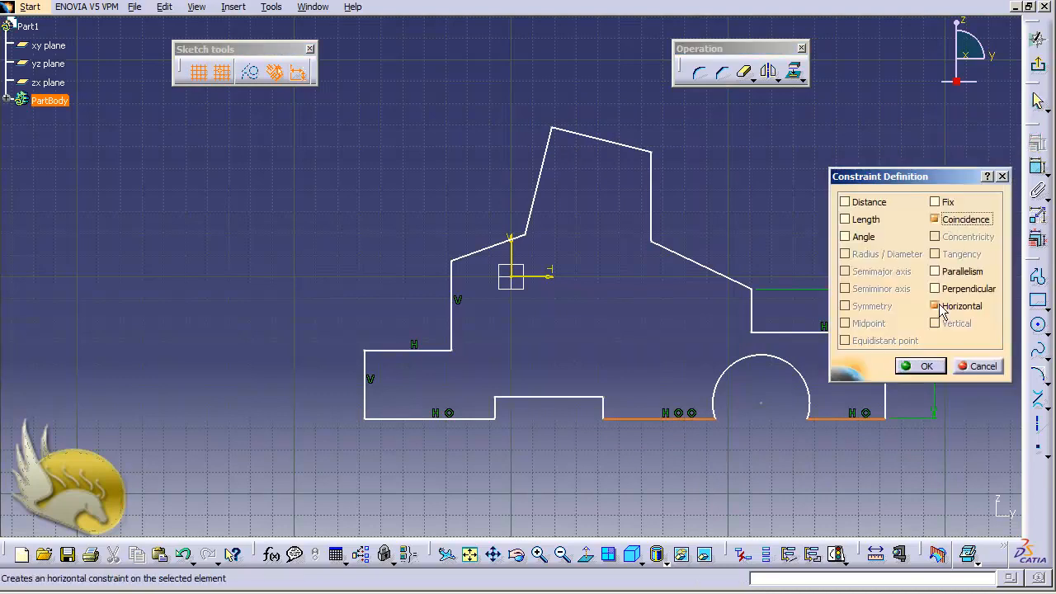
pyautogui.click(922, 365)
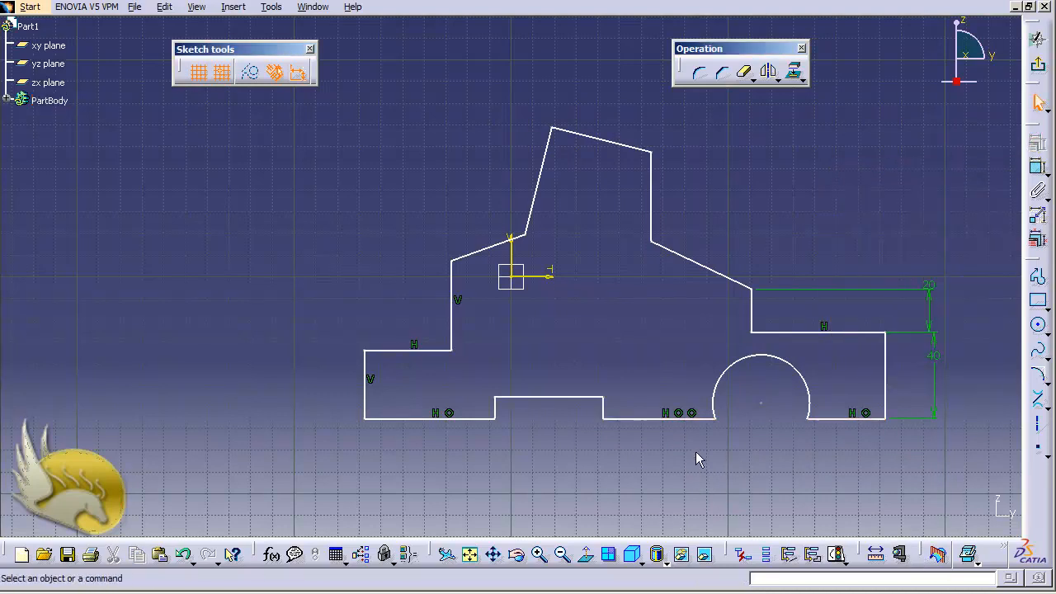
# - Apply a horizontal constraint to the slanted upper-left shoulder line that crosses the sketch's vertical axis
pyautogui.click(490, 247)
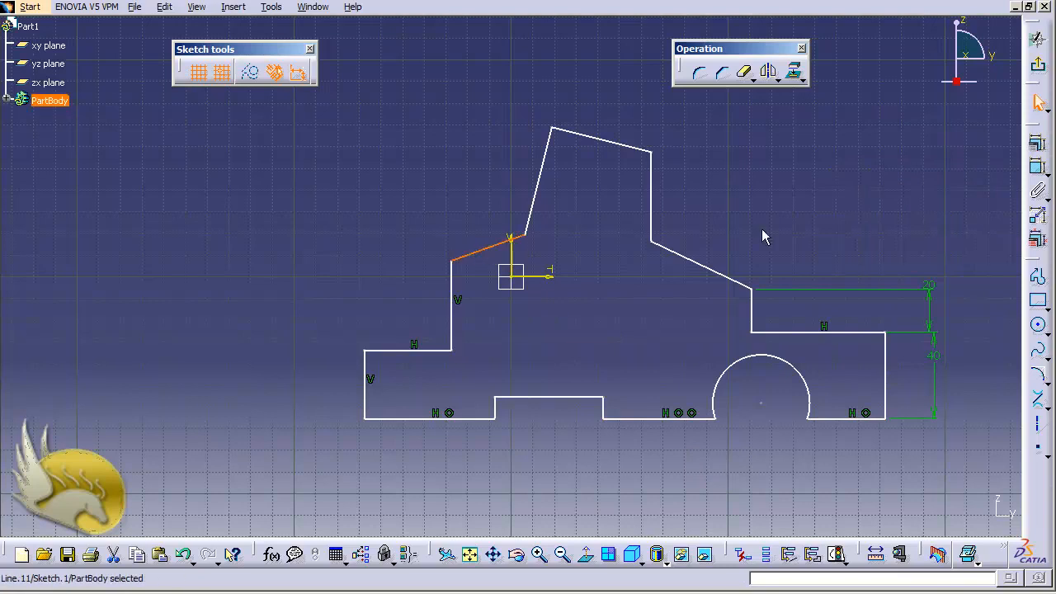
pyautogui.click(1037, 166)
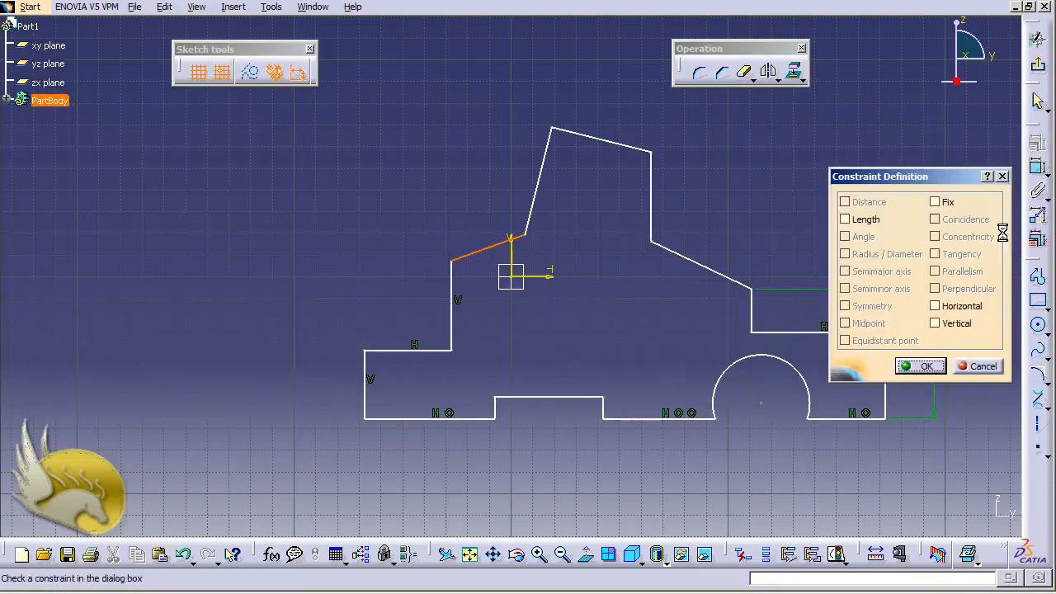
pyautogui.click(963, 306)
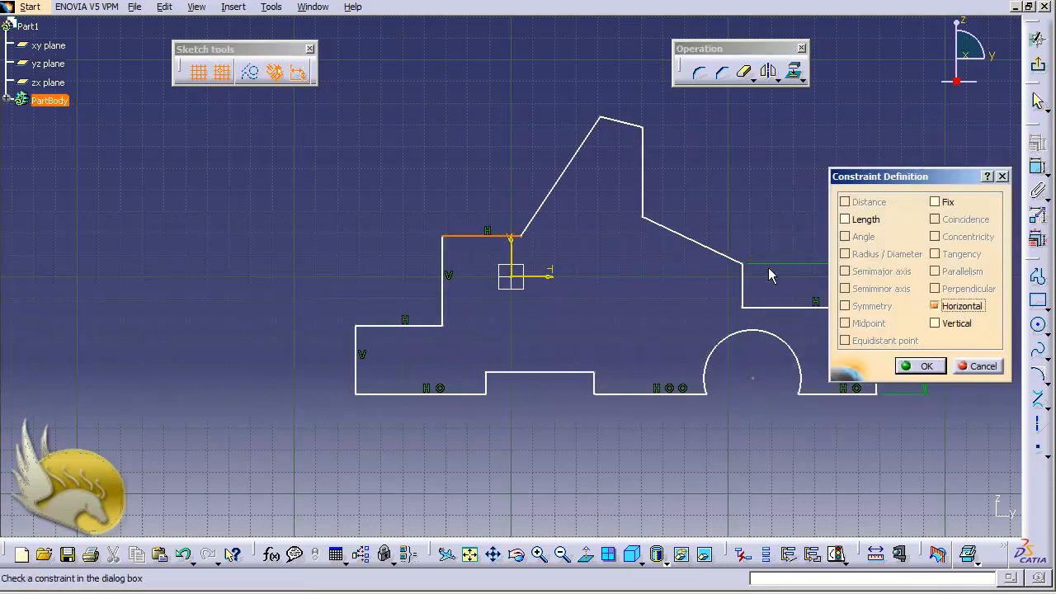
pyautogui.click(918, 367)
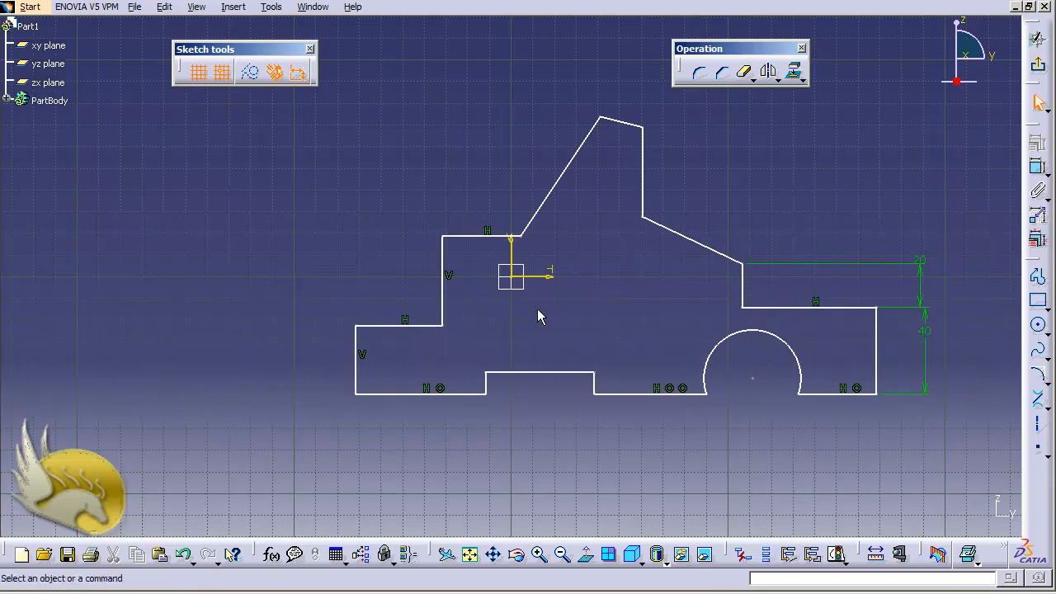
# - Apply vertical constraints together to both sides of the top projection, the 20 mm step edge and the lower-right block's outer edge
pyautogui.click(554, 207)
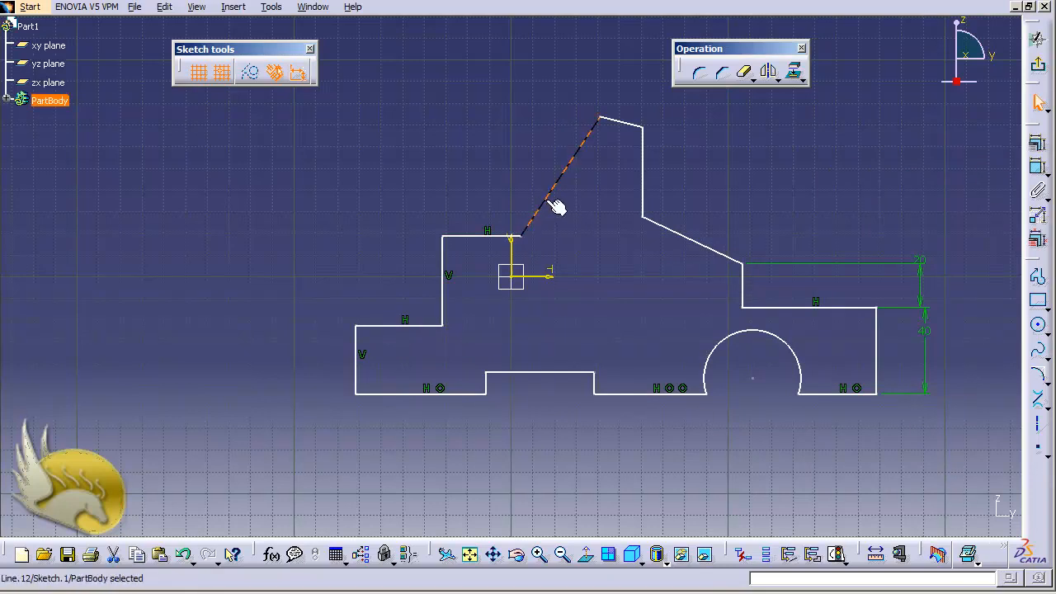
pyautogui.keyDown('ctrl'); pyautogui.click(652, 185); pyautogui.keyUp('ctrl')
pyautogui.keyDown('ctrl'); pyautogui.click(747, 294); pyautogui.keyUp('ctrl')
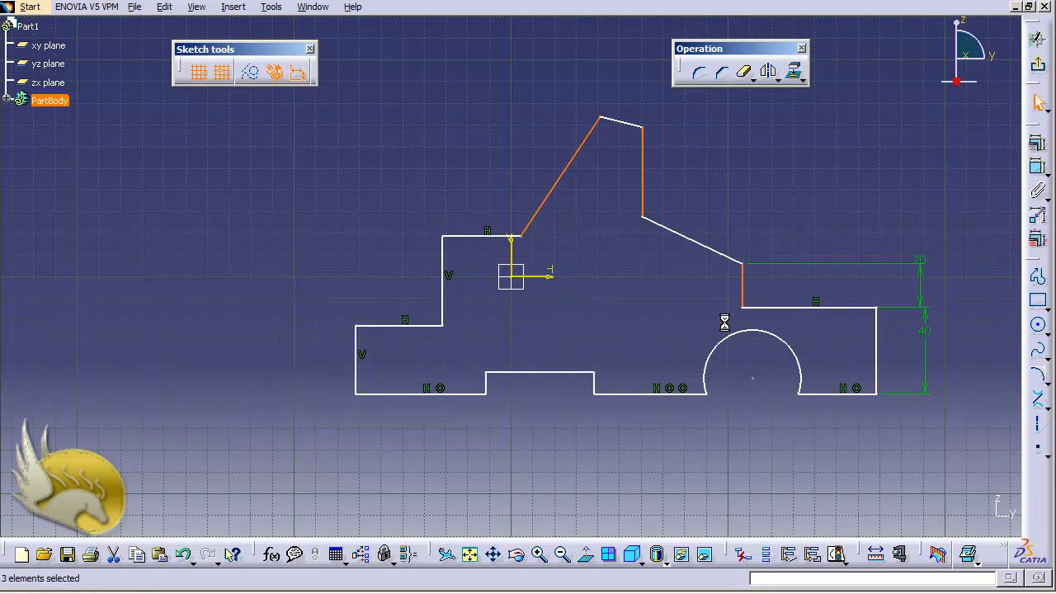
pyautogui.keyDown('ctrl'); pyautogui.click(884, 355); pyautogui.keyUp('ctrl')
pyautogui.click(1036, 143)
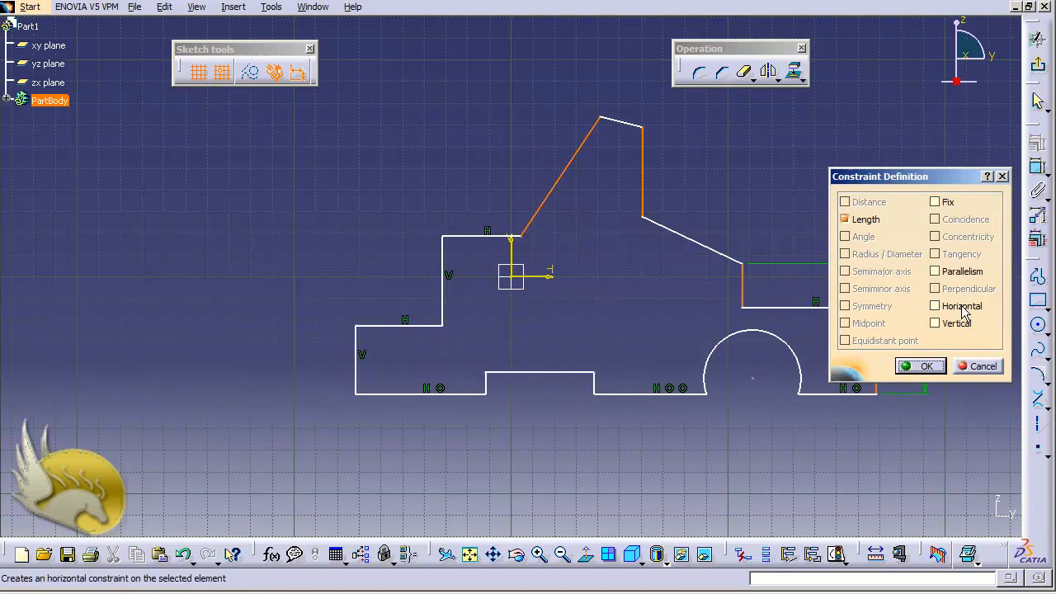
pyautogui.click(956, 323)
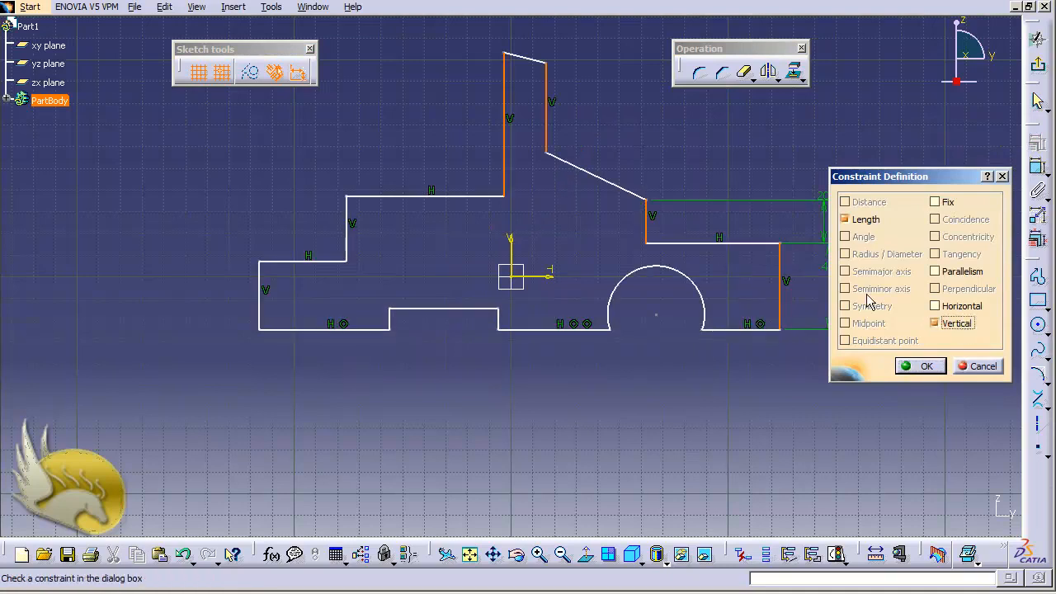
pyautogui.click(921, 366)
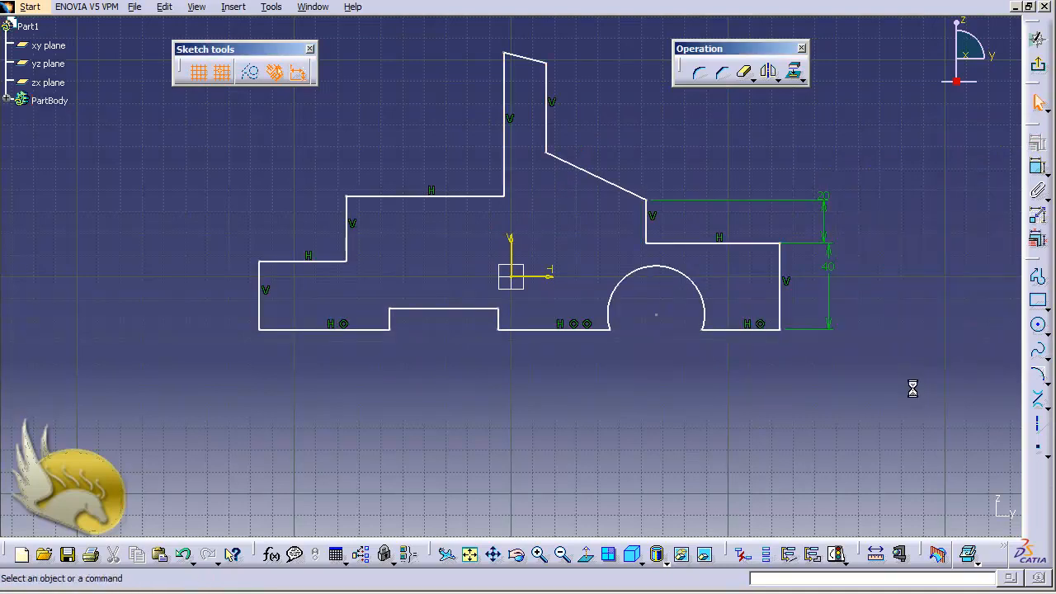
# - Apply horizontal constraints together to the slanted right shoulder line, the profile's topmost line and the rectangular cutout's top edge
pyautogui.click(611, 182)
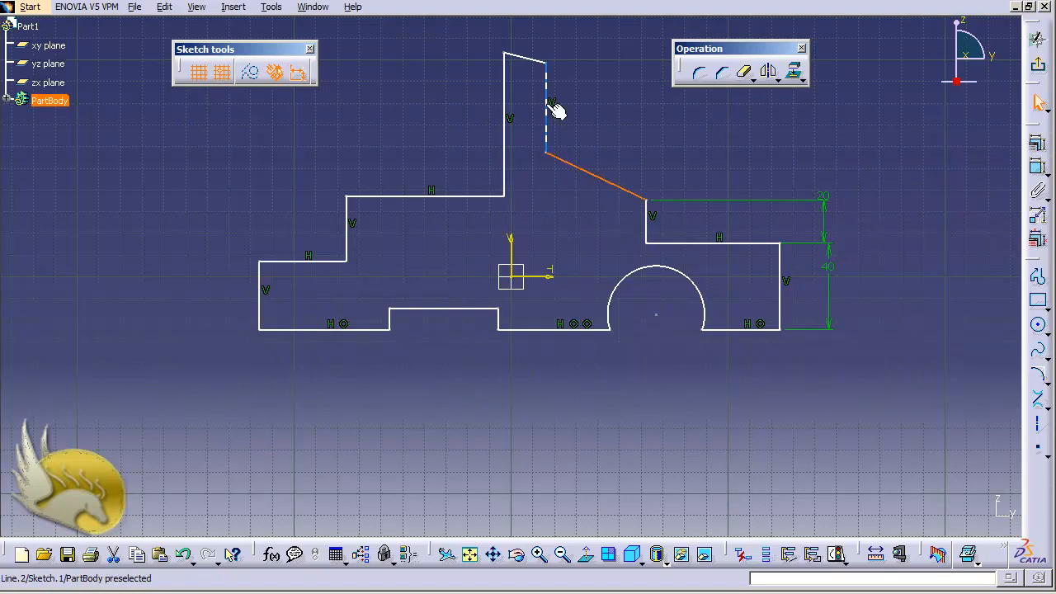
pyautogui.keyDown('ctrl'); pyautogui.click(532, 59); pyautogui.keyUp('ctrl')
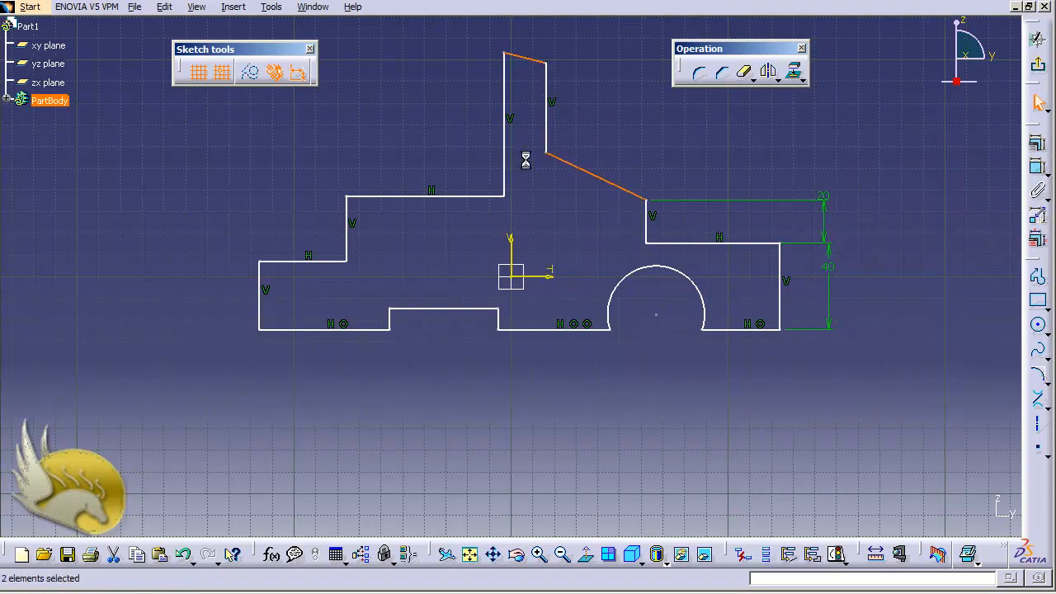
pyautogui.keyDown('ctrl'); pyautogui.click(477, 310); pyautogui.keyUp('ctrl')
pyautogui.click(1033, 140)
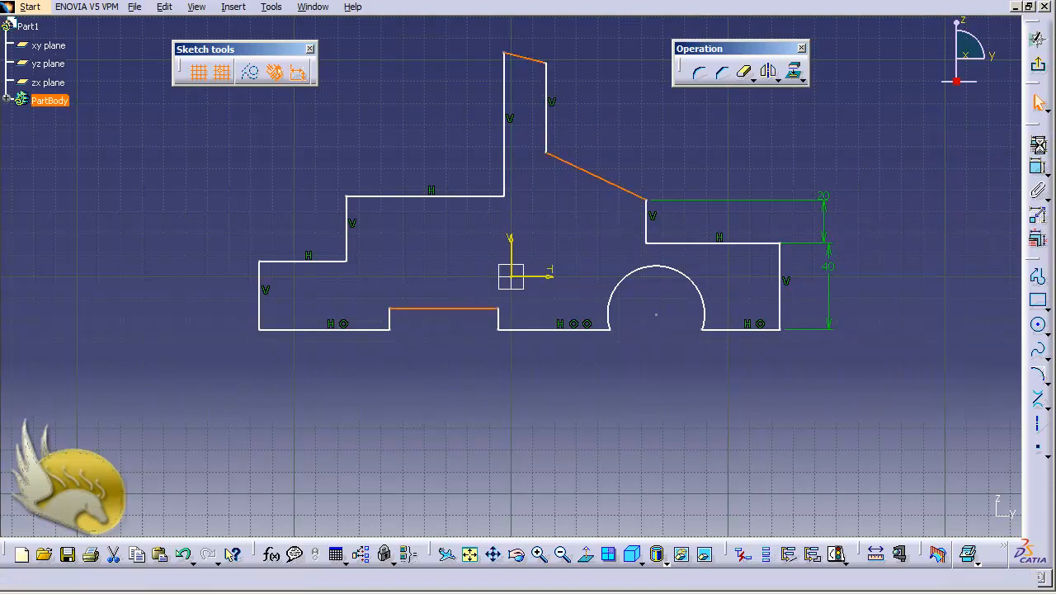
pyautogui.click(967, 306)
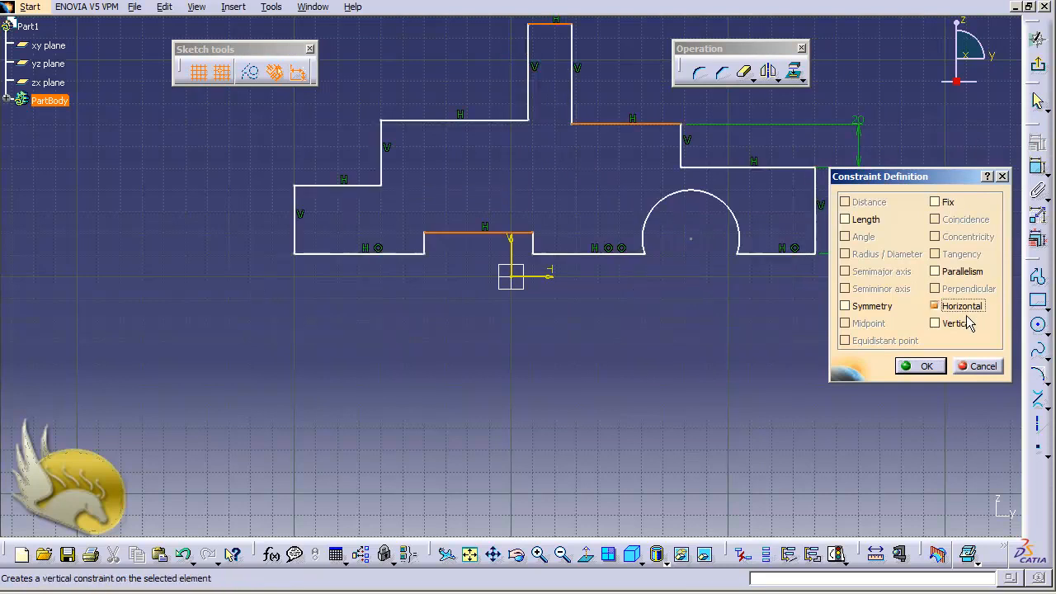
pyautogui.click(918, 366)
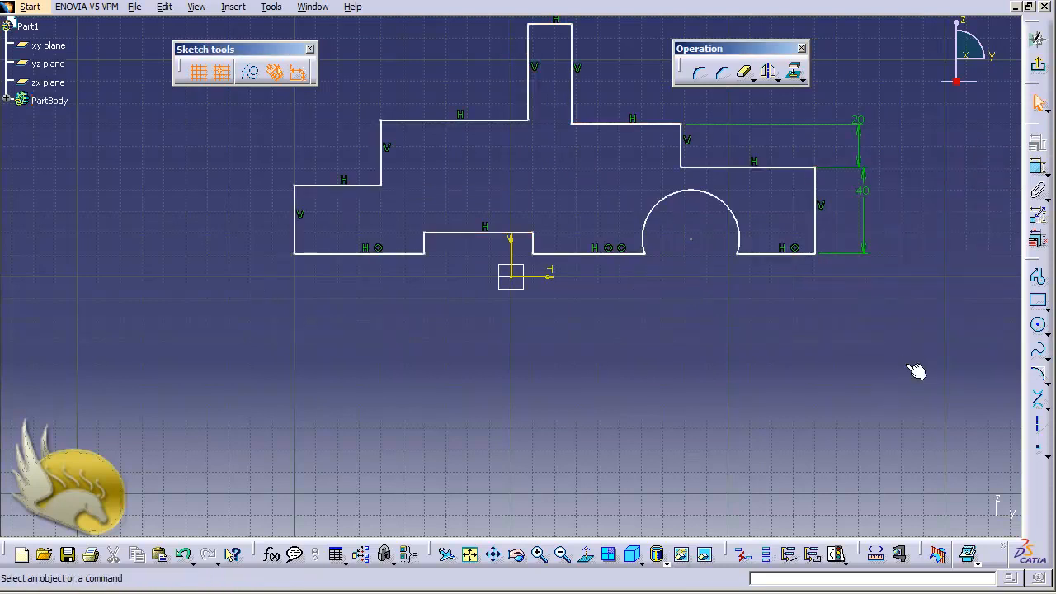
# - Apply vertical constraints to both side edges of the rectangular cutout in the base
pyautogui.click(424, 243)
pyautogui.keyDown('ctrl'); pyautogui.click(535, 245); pyautogui.keyUp('ctrl')
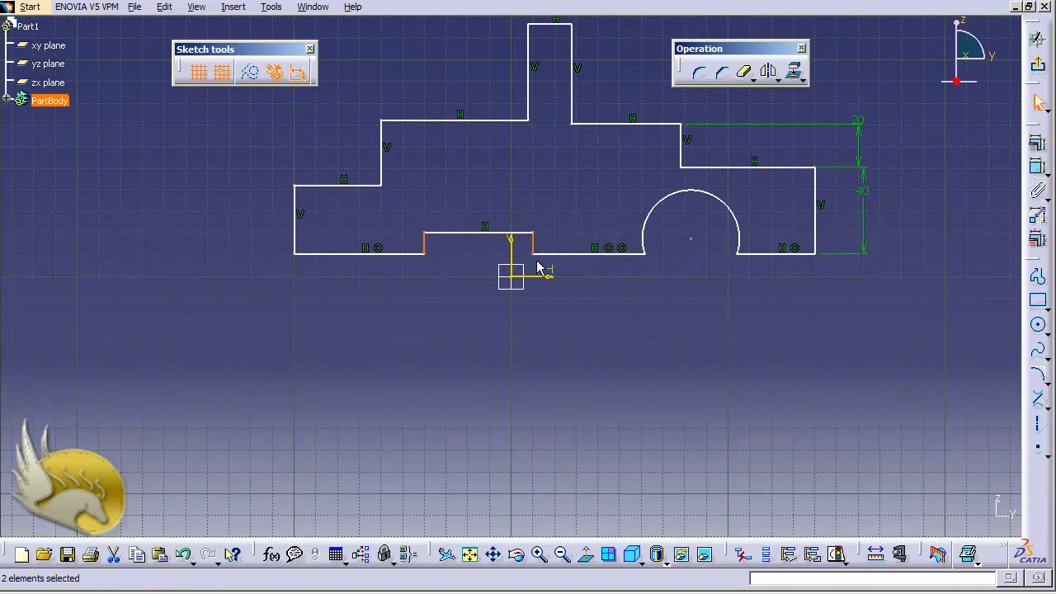
pyautogui.click(1038, 144)
pyautogui.click(957, 323)
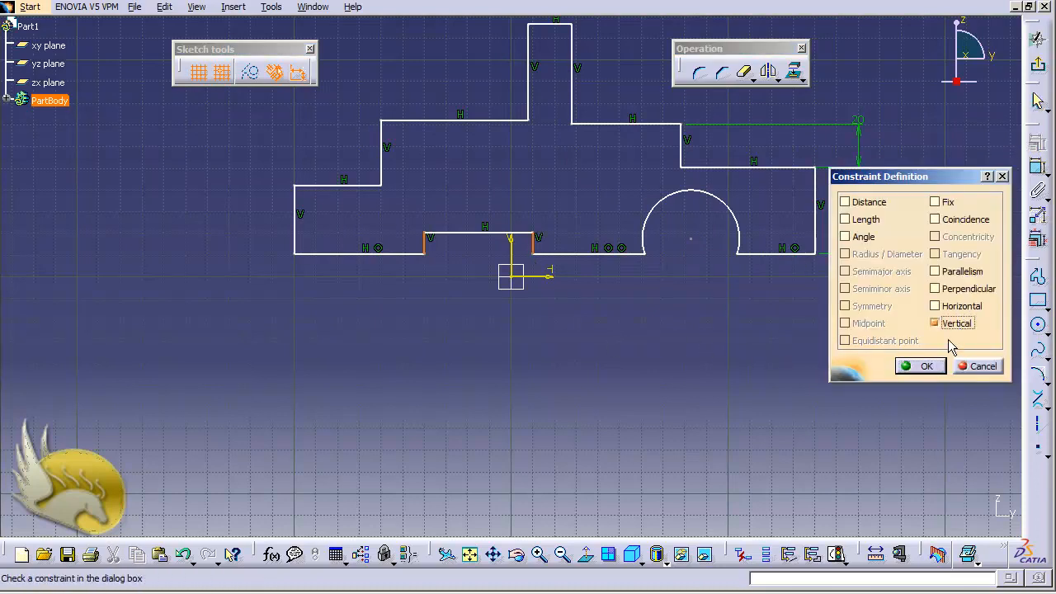
pyautogui.click(921, 365)
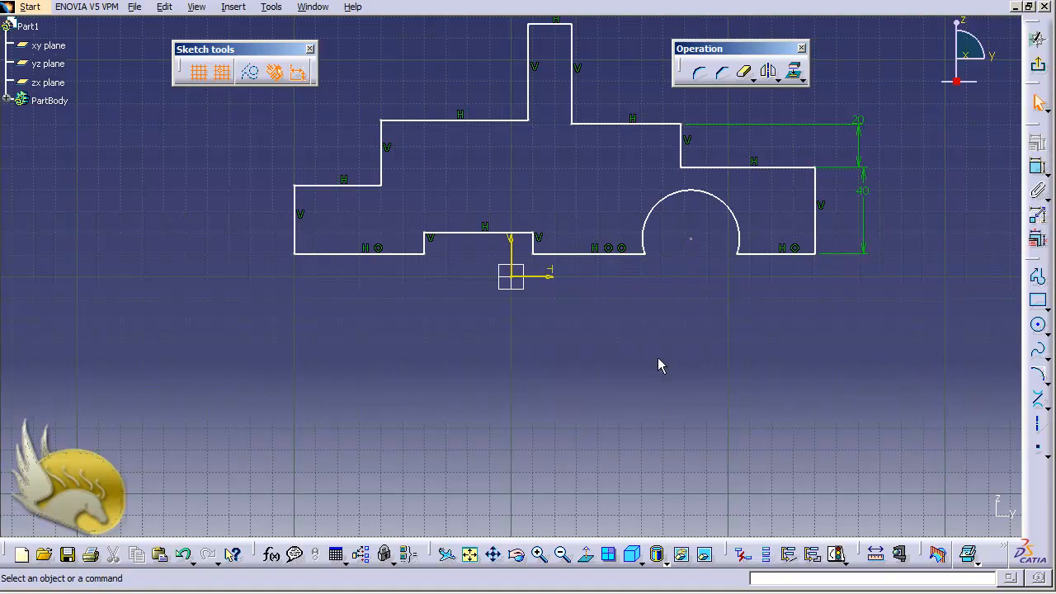
# - Make the vertical edges of the left and right upper steps symmetric about the sketch's vertical axis
pyautogui.click(385, 174)
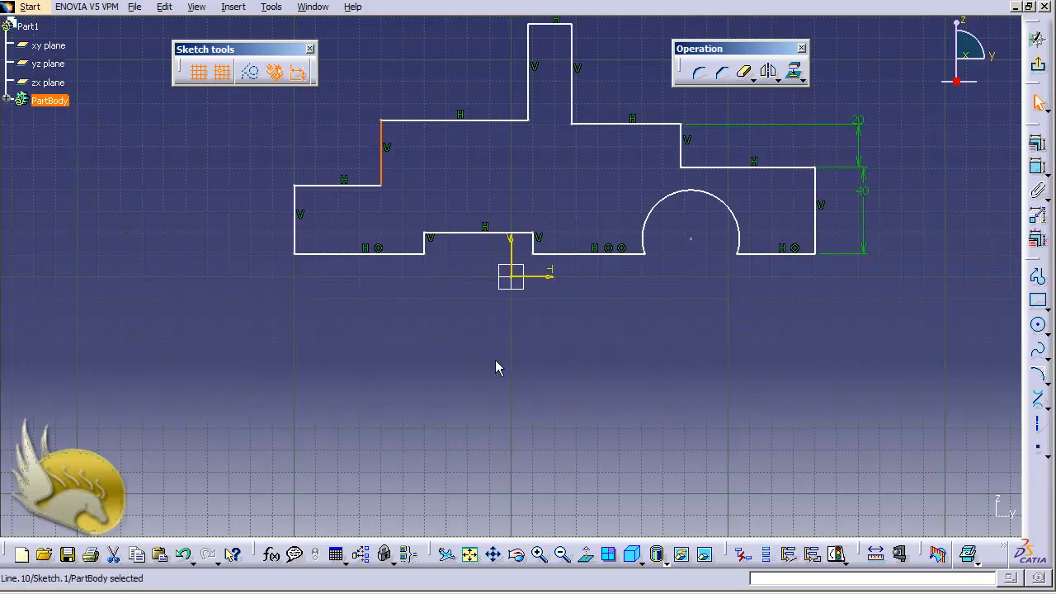
pyautogui.keyDown('ctrl'); pyautogui.click(682, 155); pyautogui.keyUp('ctrl')
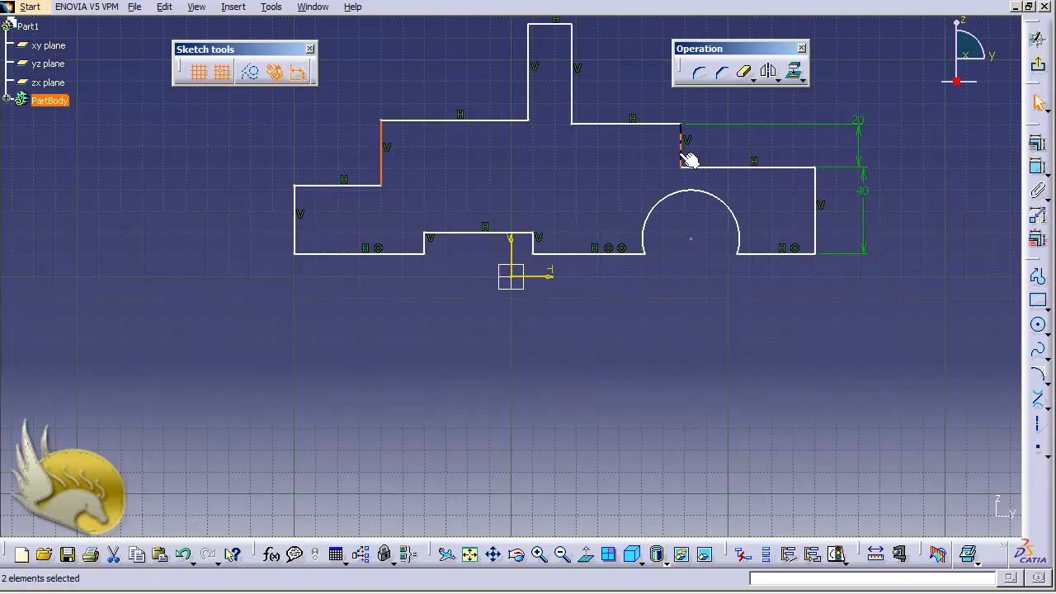
pyautogui.keyDown('ctrl'); pyautogui.click(512, 247); pyautogui.keyUp('ctrl')
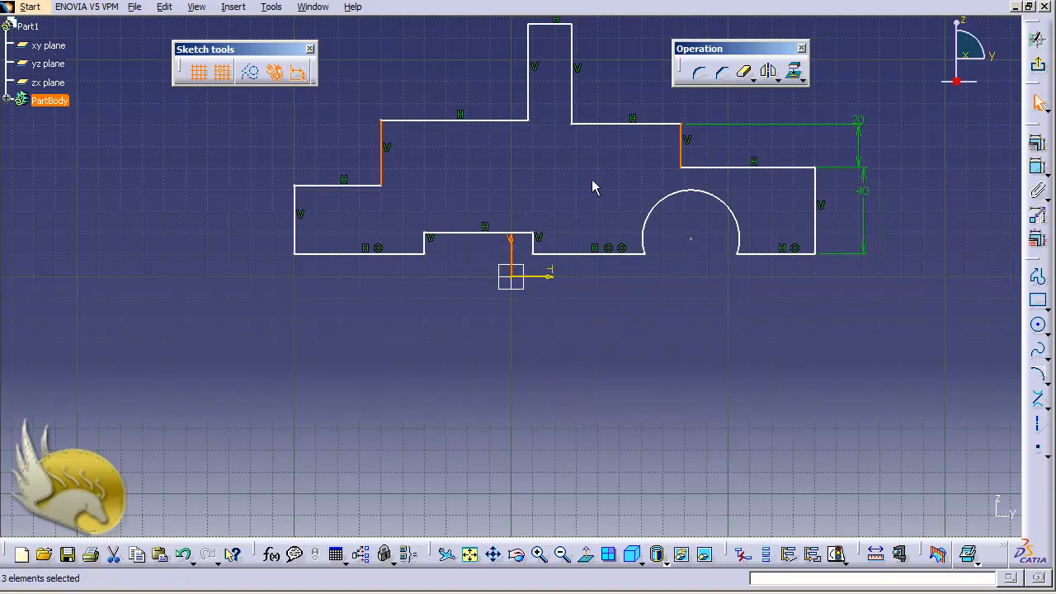
pyautogui.keyDown('ctrl'); pyautogui.click(513, 242); pyautogui.keyUp('ctrl')
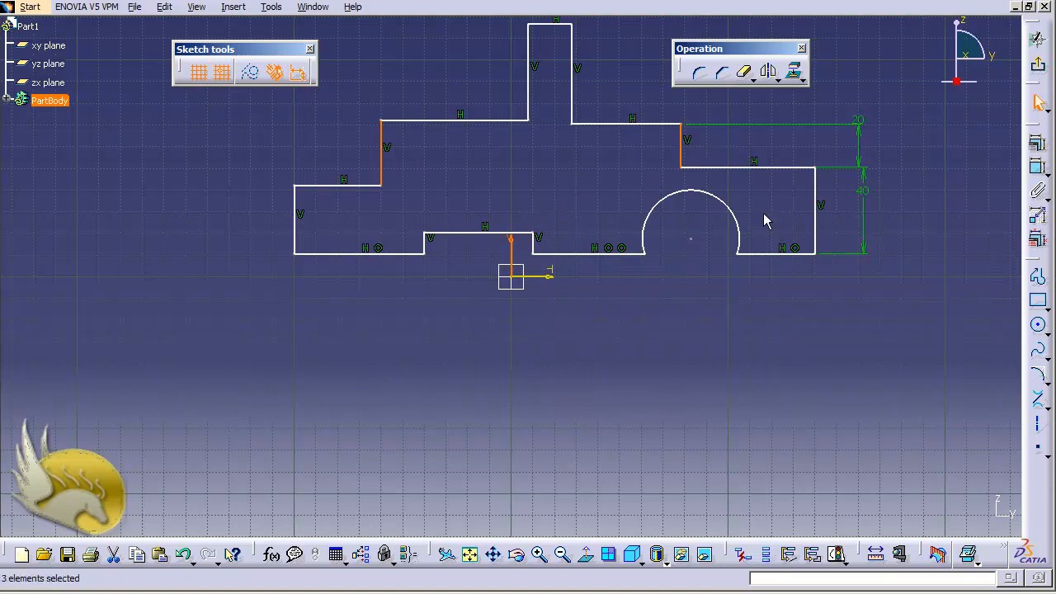
pyautogui.click(1040, 149)
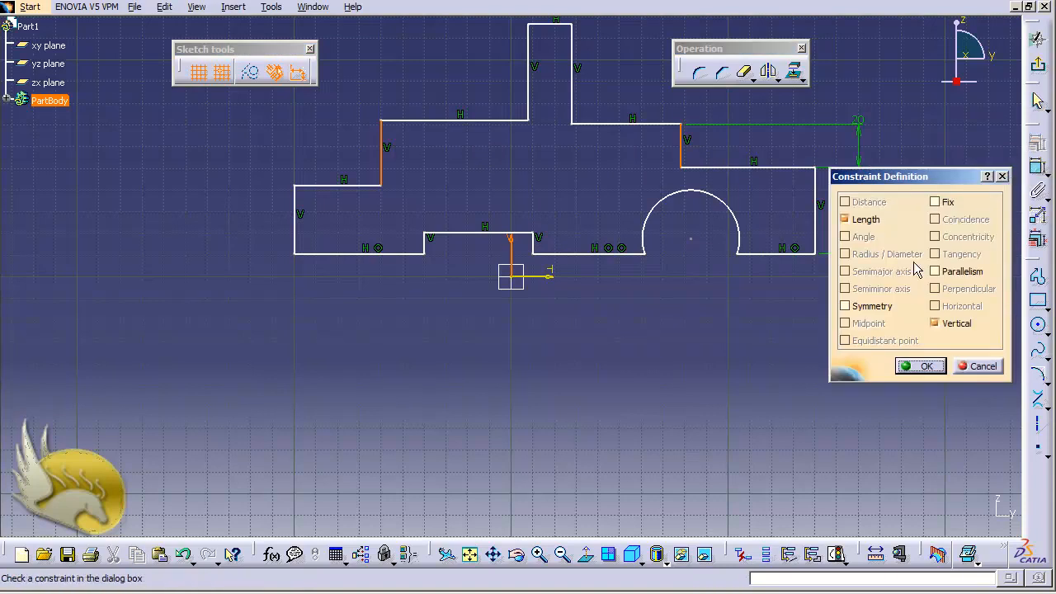
pyautogui.click(881, 311)
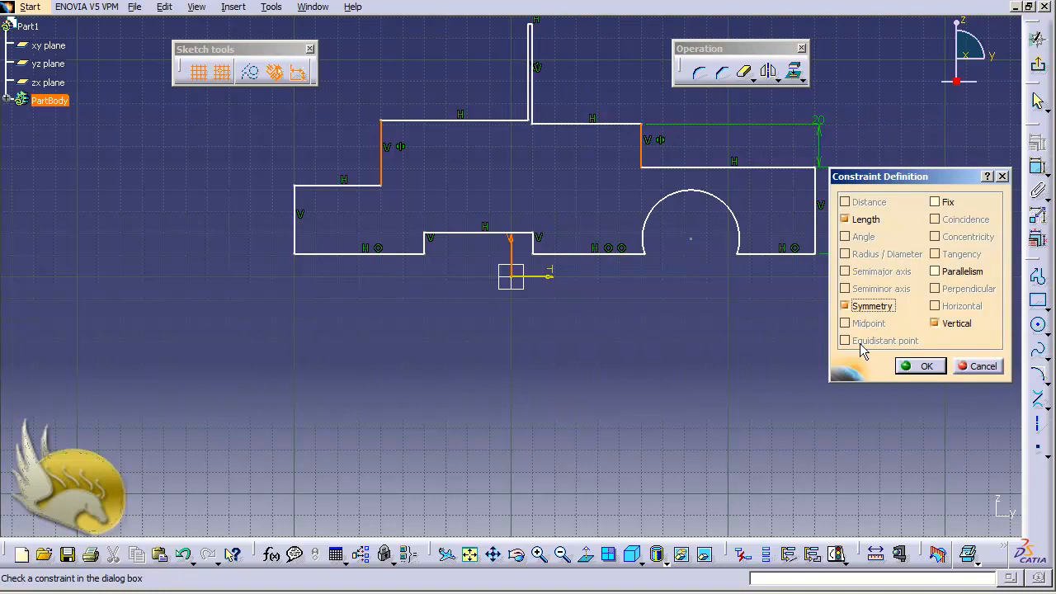
pyautogui.click(912, 366)
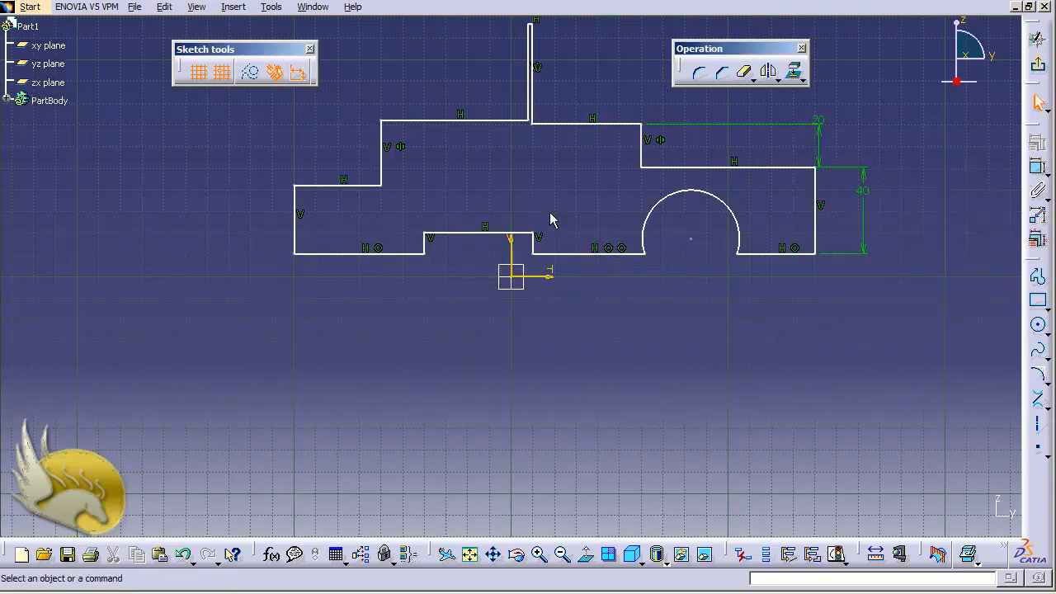
# - Move the top projection's left side across the vertical axis and make both its sides equidistant from the sketch origin
pyautogui.click(532, 103)
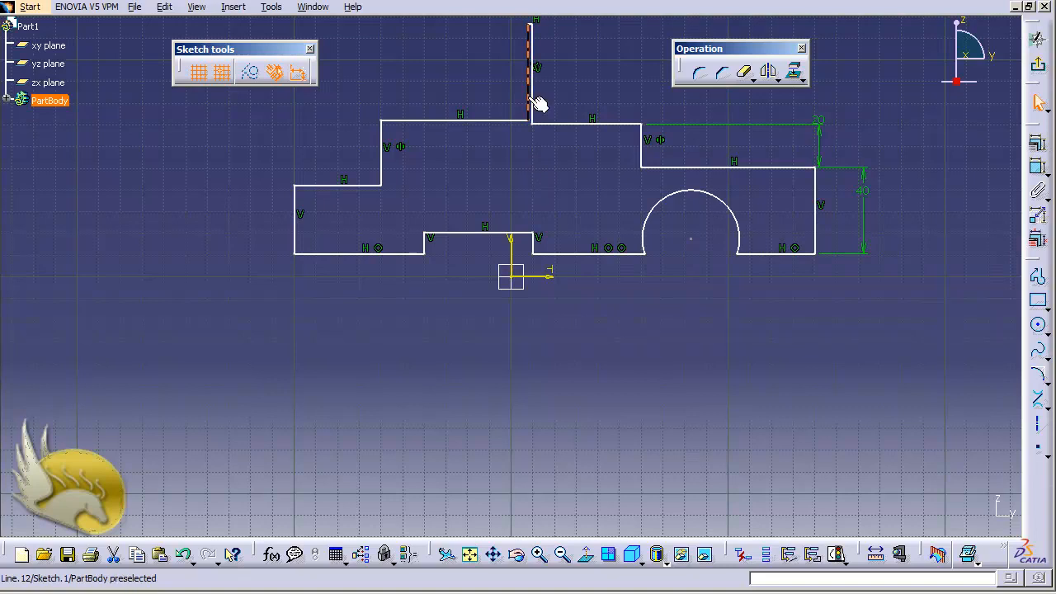
pyautogui.moveTo(523, 101); pyautogui.dragTo(487, 98)
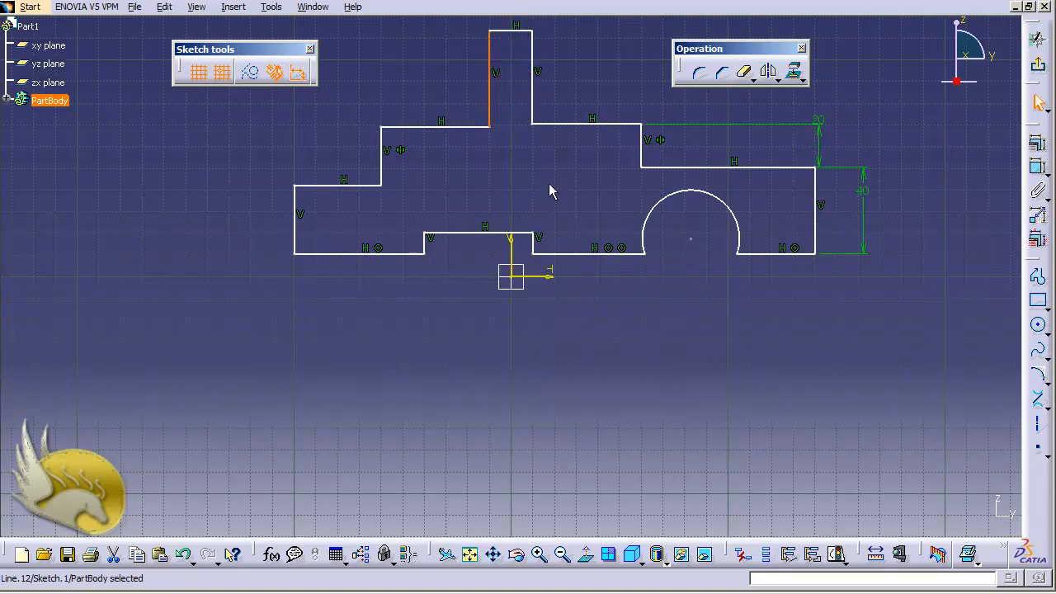
pyautogui.keyDown('ctrl'); pyautogui.click(532, 102); pyautogui.keyUp('ctrl')
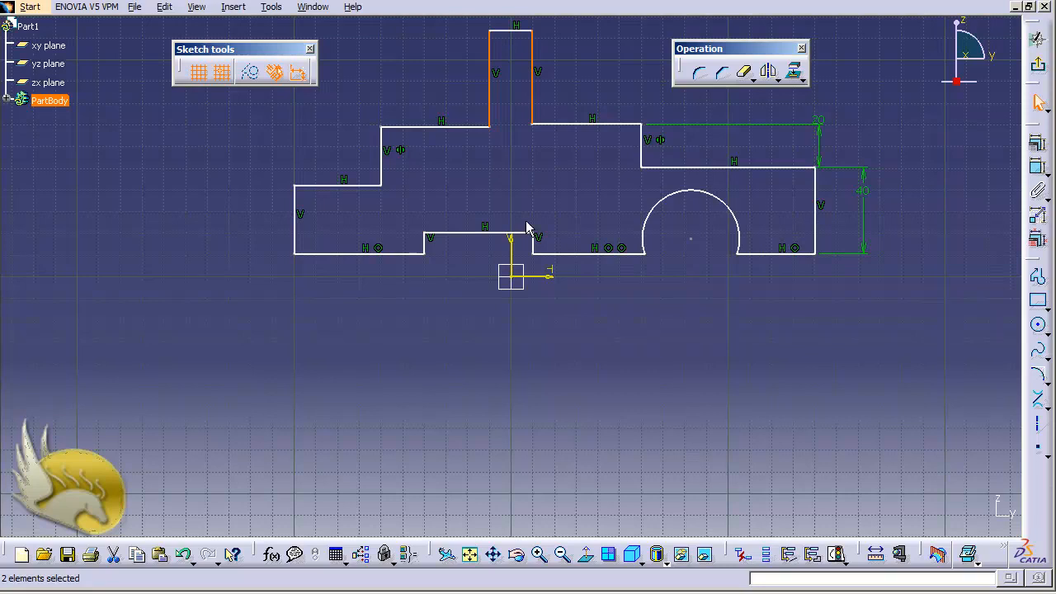
pyautogui.click(518, 284)
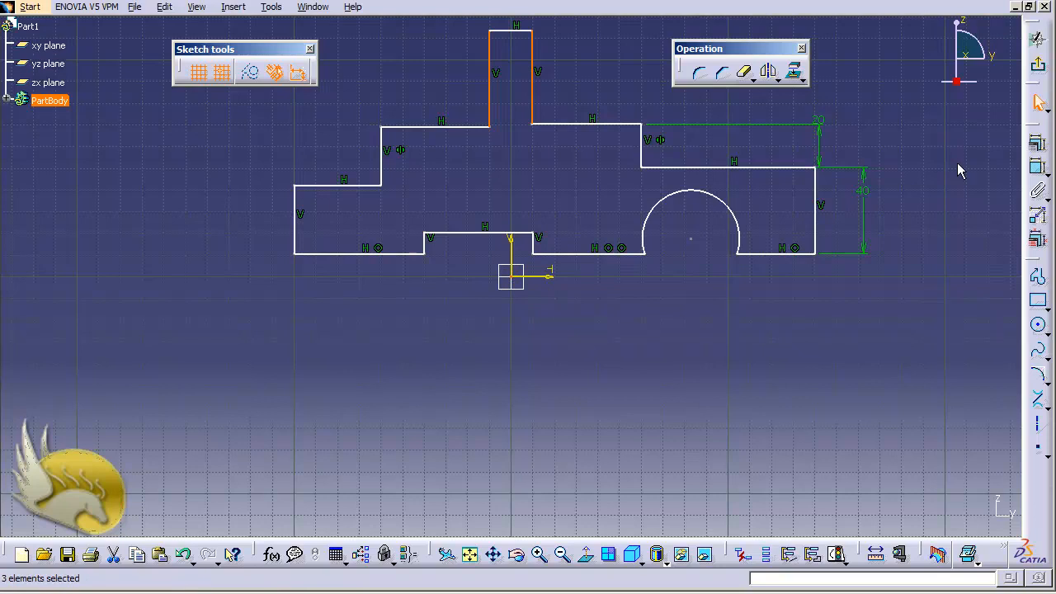
pyautogui.click(1037, 142)
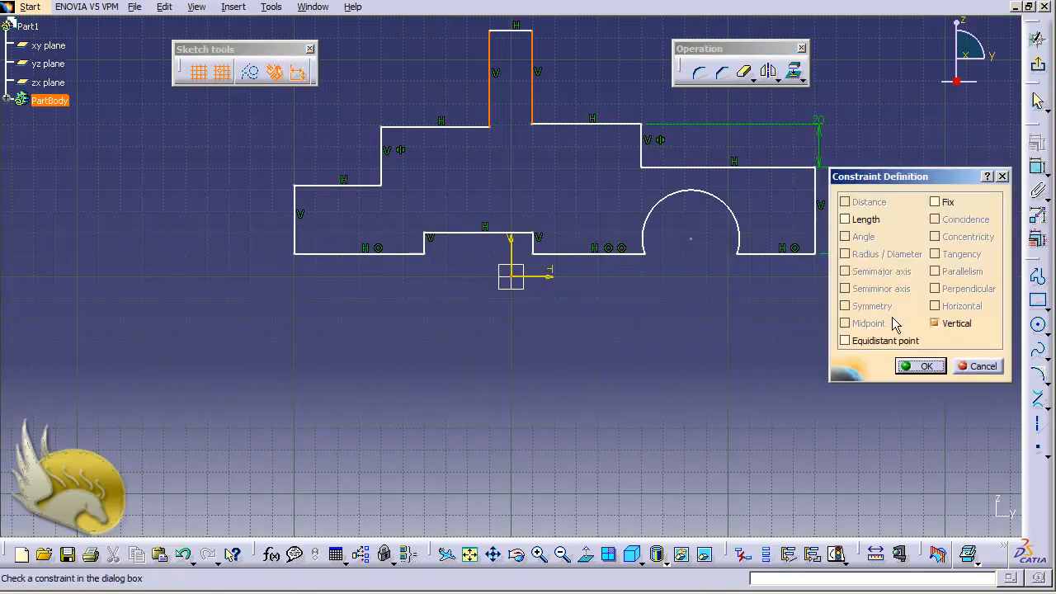
pyautogui.click(851, 340)
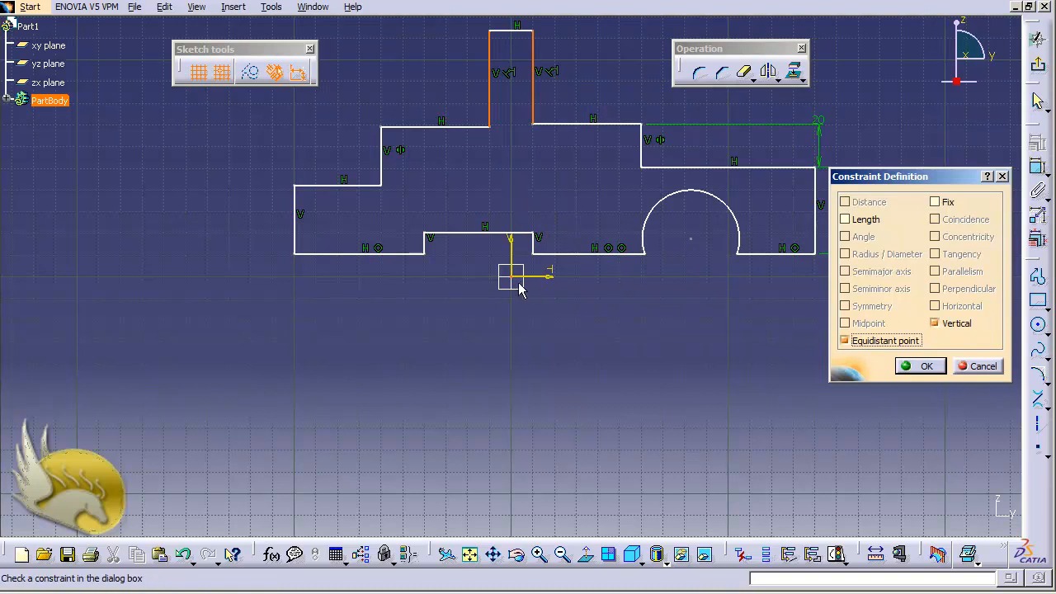
pyautogui.click(923, 365)
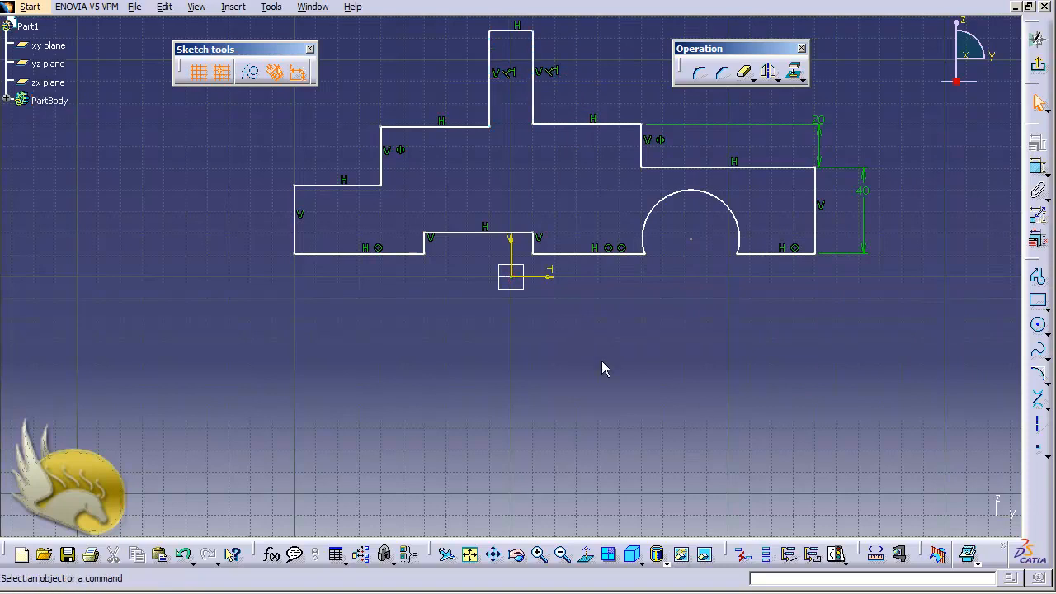
# - Dimension the top projection's horizontal edge above the profile and set its width to 40 mm
pyautogui.click(514, 33)
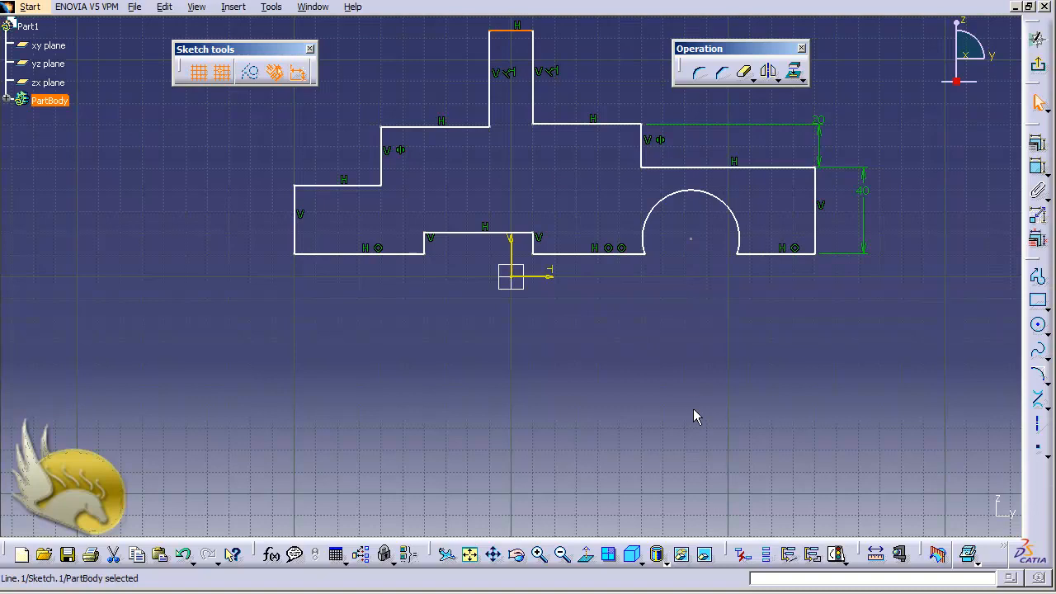
pyautogui.scroll(2, 693, 408)
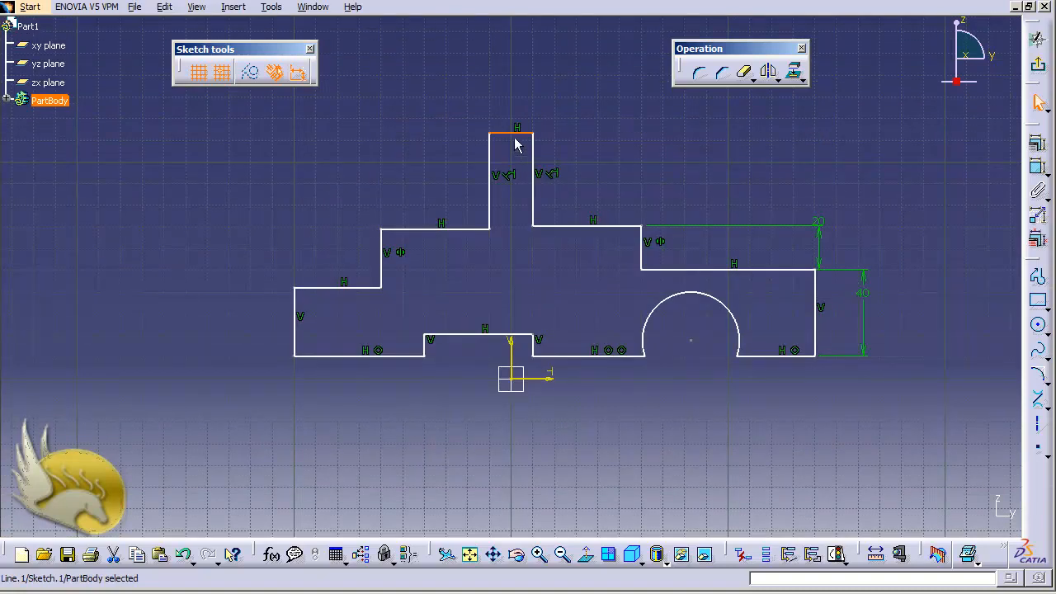
pyautogui.click(1037, 168)
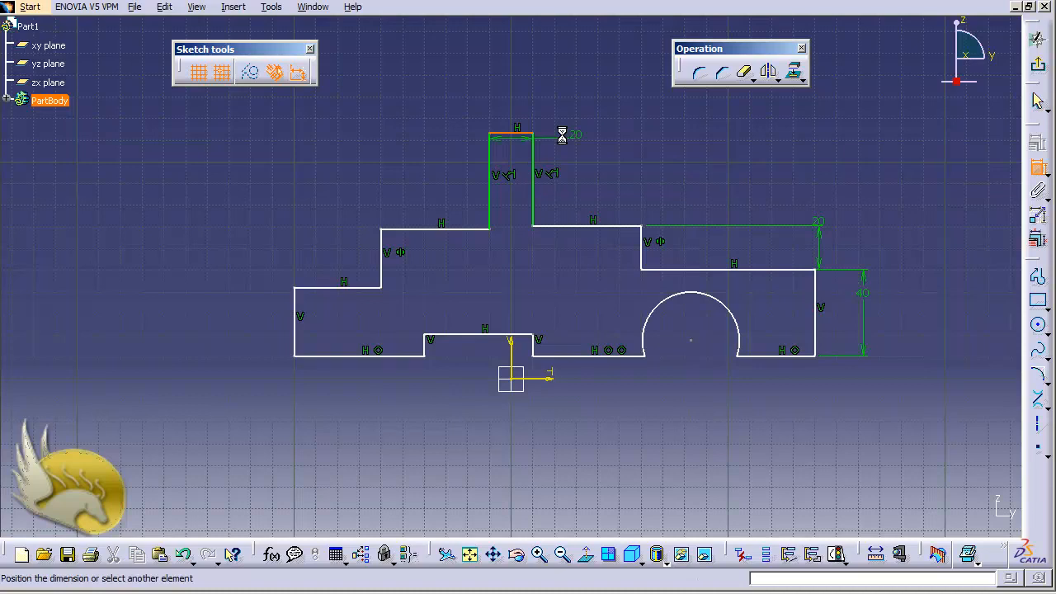
pyautogui.click(523, 104)
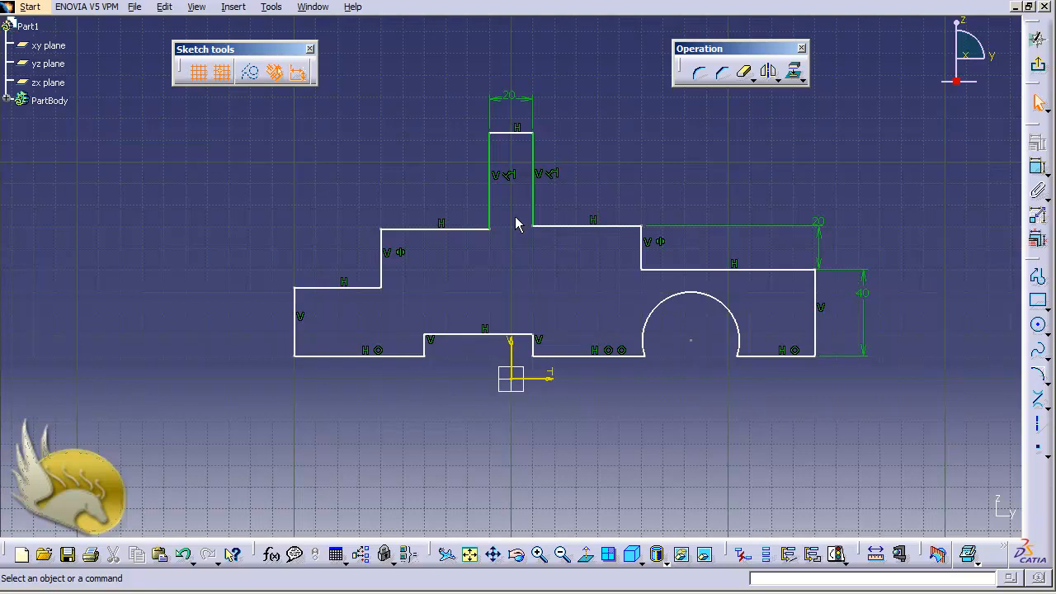
pyautogui.doubleClick(509, 97)
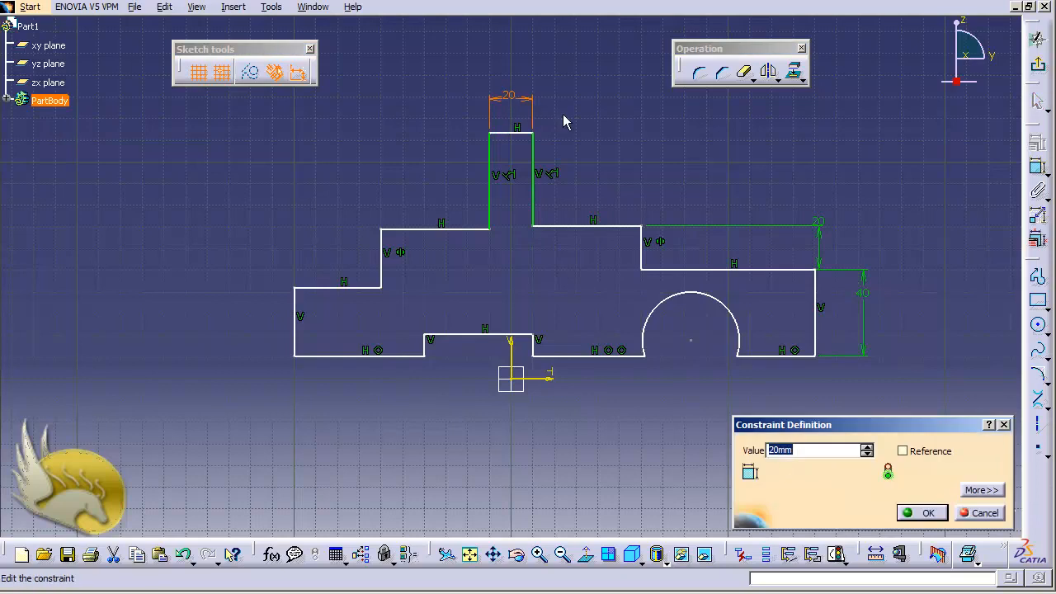
pyautogui.write('40')
pyautogui.press('Return')
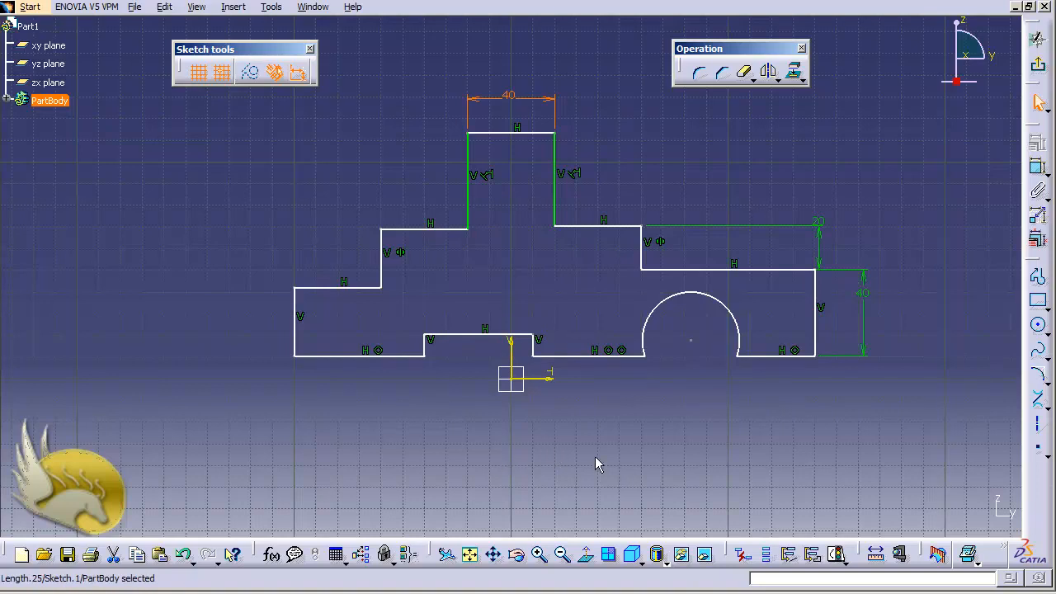
# - Make the circular cutout's centre point coincident with the sketch's horizontal axis
pyautogui.click(692, 340)
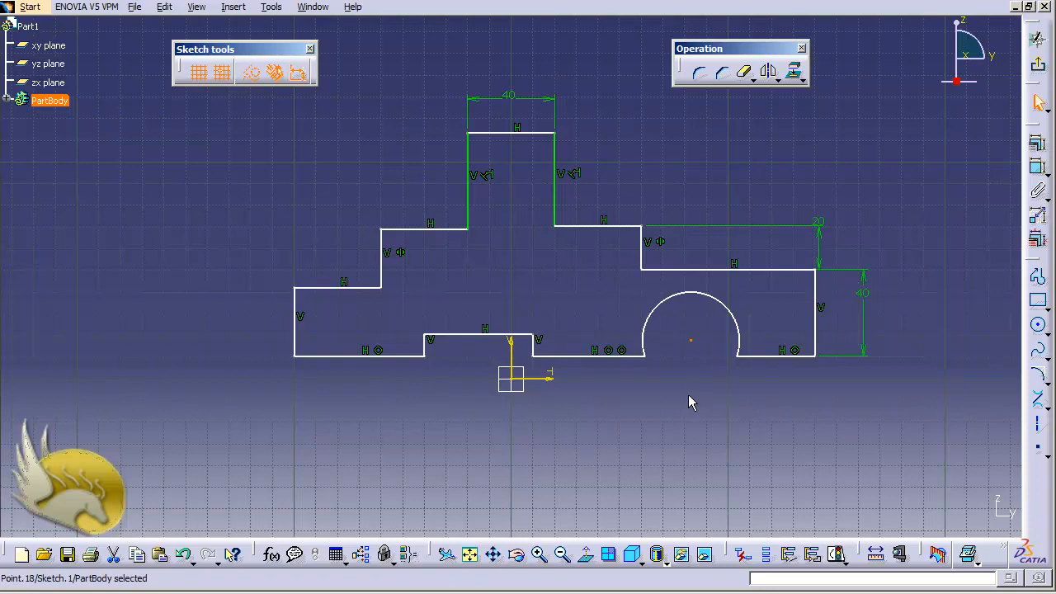
pyautogui.keyDown('ctrl'); pyautogui.click(549, 381); pyautogui.keyUp('ctrl')
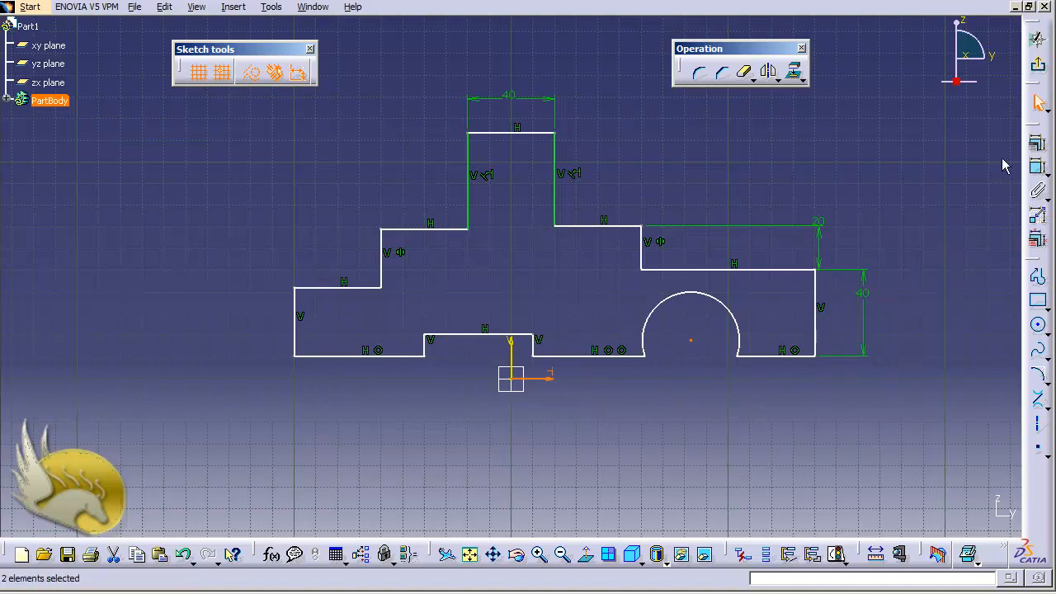
pyautogui.click(1037, 143)
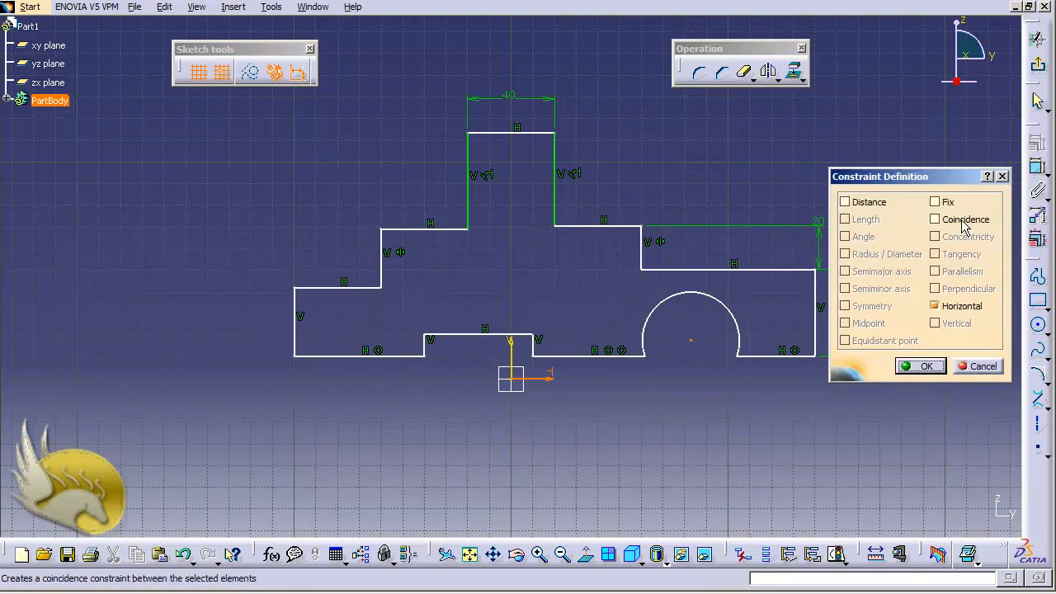
pyautogui.click(936, 220)
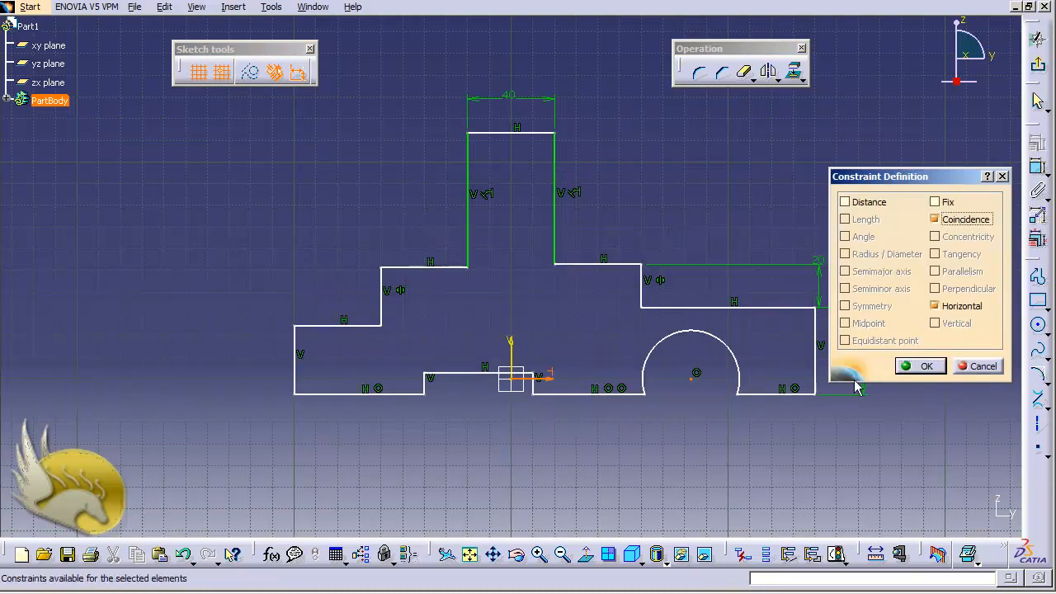
pyautogui.click(918, 367)
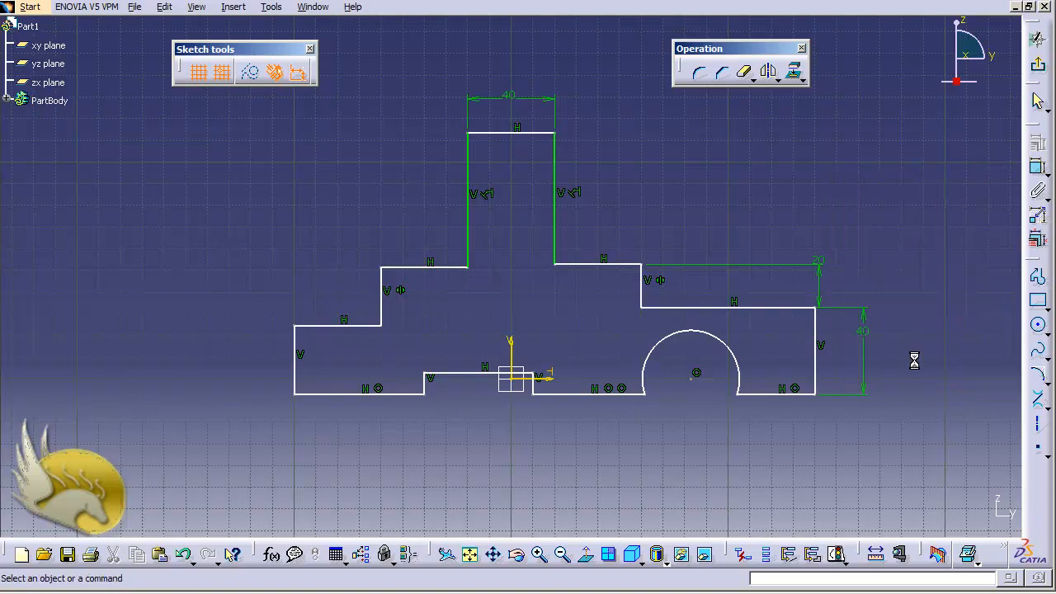
# - Add a radius dimension to the circular cutout's arc and set it to 20 mm
pyautogui.click(1038, 170)
pyautogui.click(737, 363)
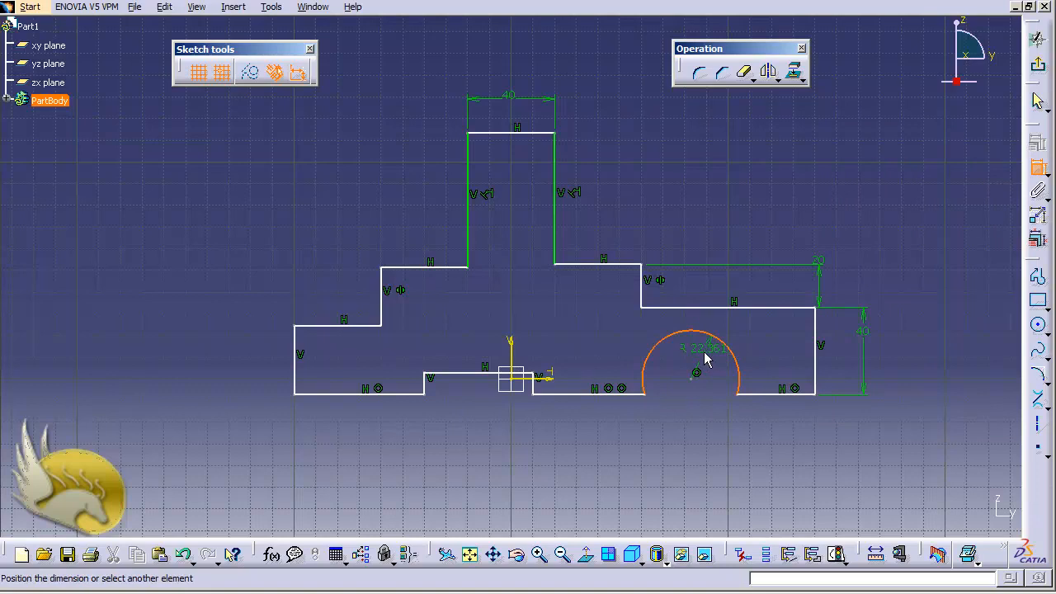
pyautogui.click(704, 357)
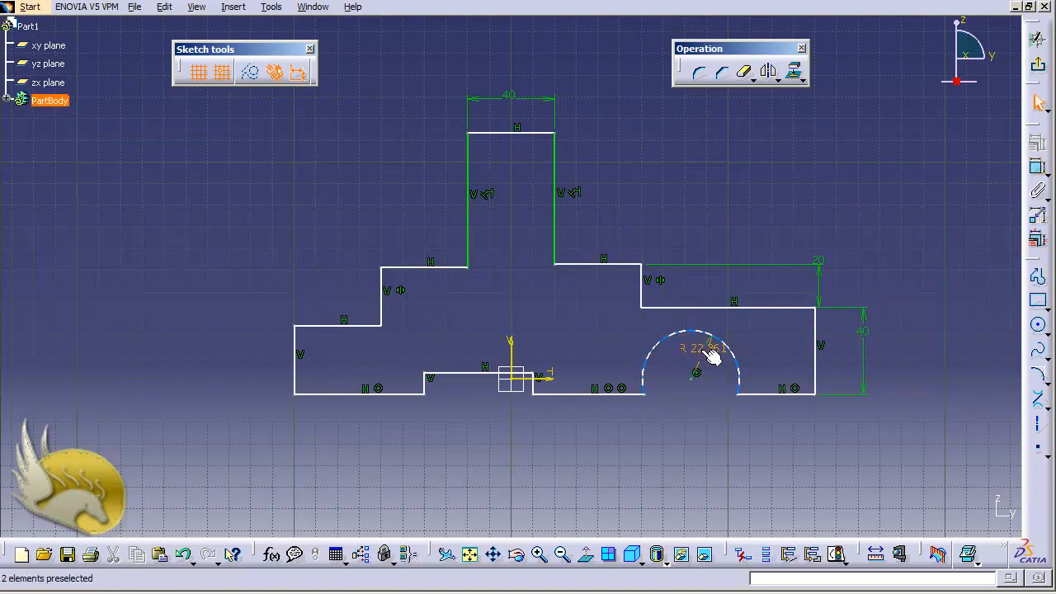
pyautogui.doubleClick(700, 356)
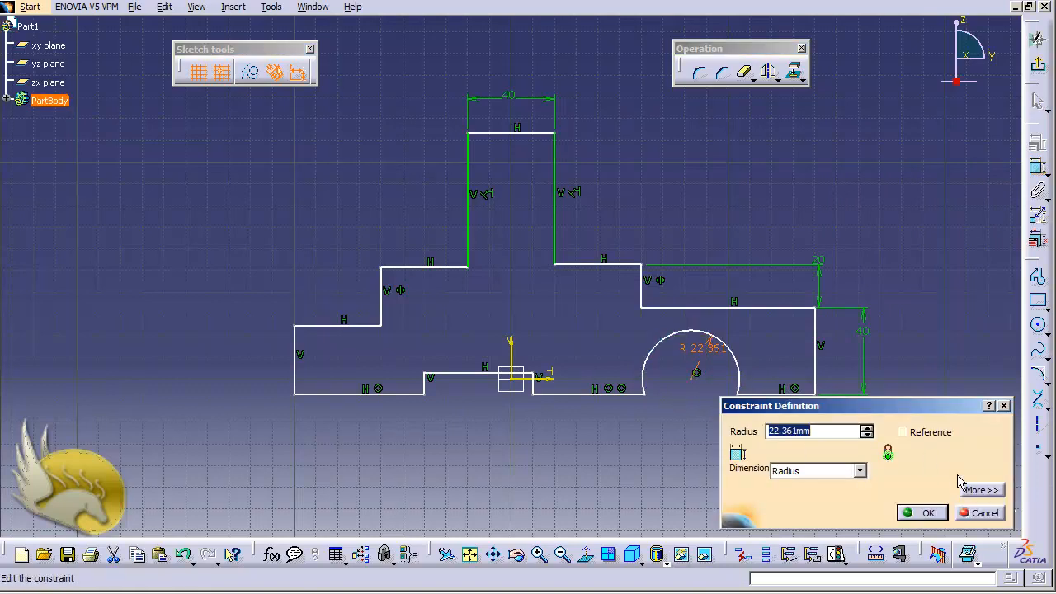
pyautogui.write('20')
pyautogui.press('Return')
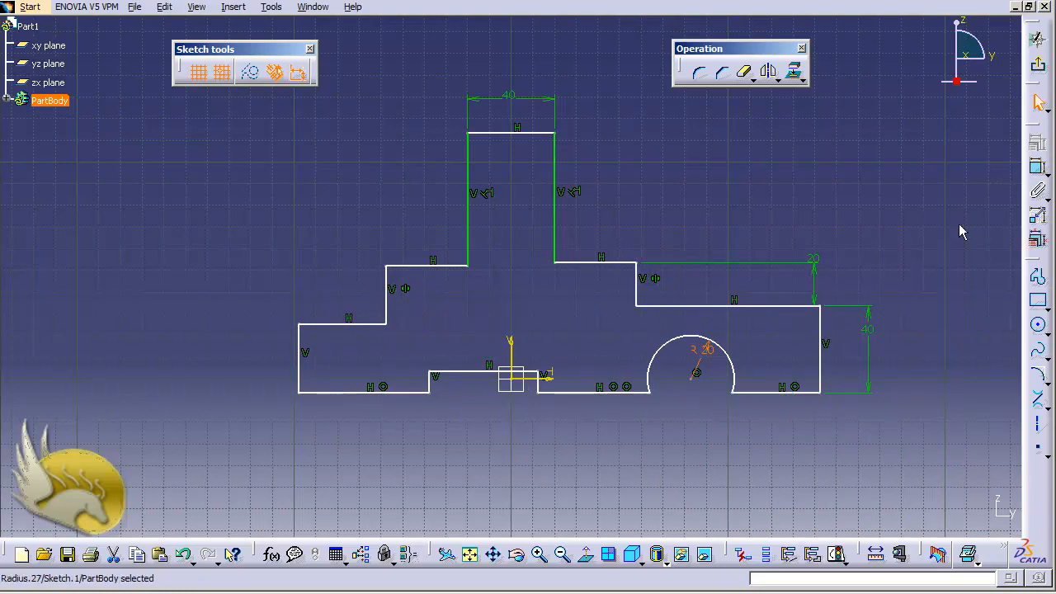
# - Dimension the length of the rectangular cutout's right vertical edge, placing the dimension just outside the cutout
pyautogui.click(1038, 169)
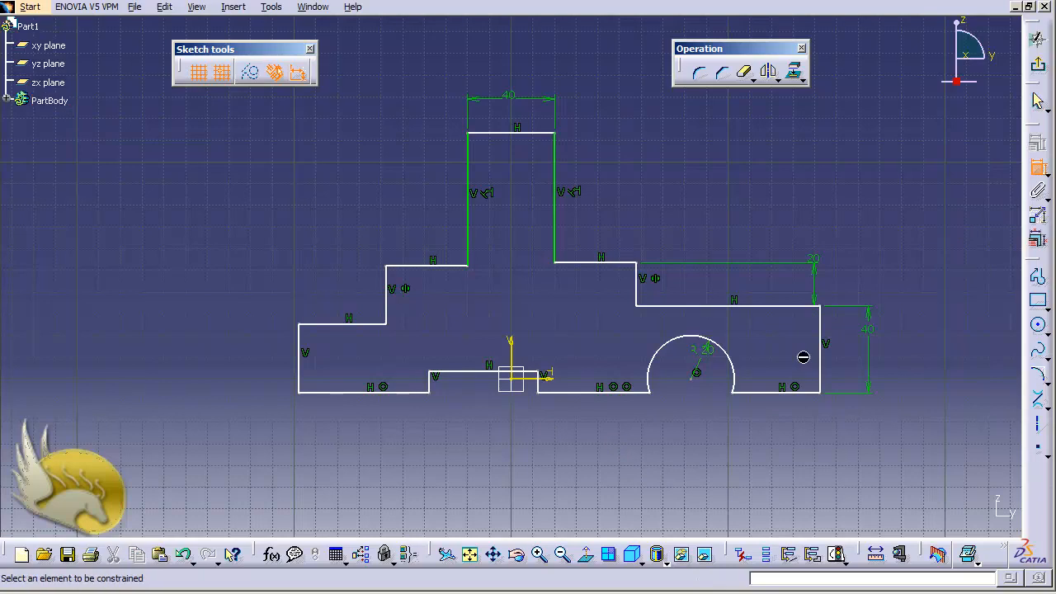
pyautogui.click(541, 386)
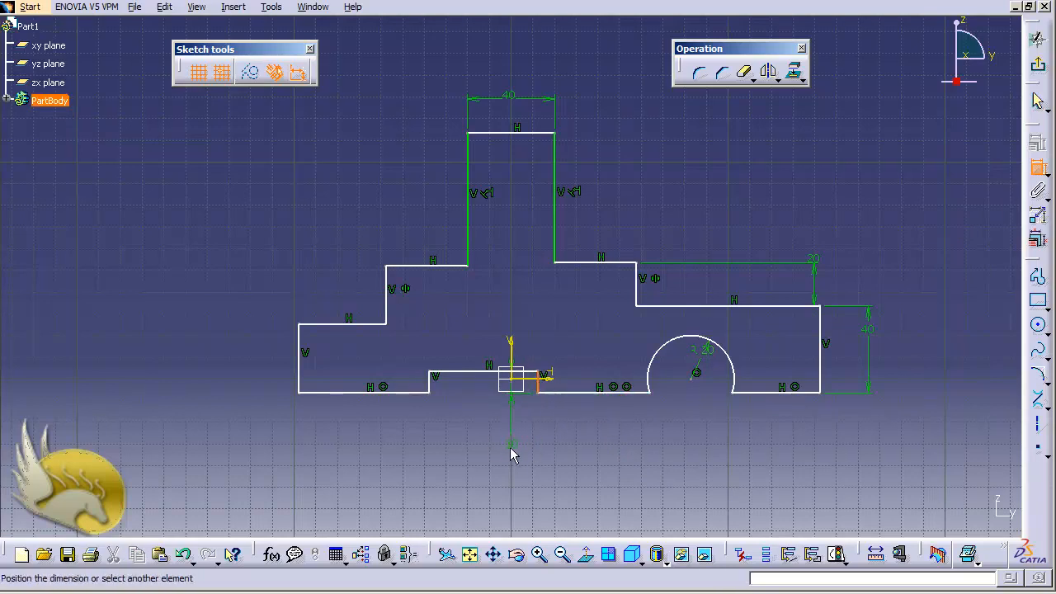
pyautogui.click(570, 383)
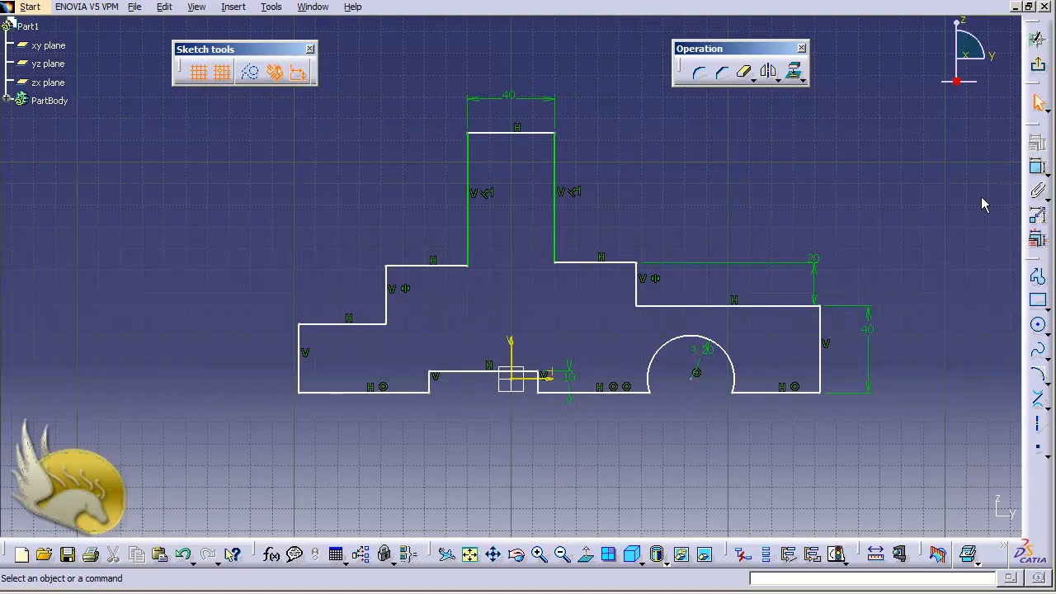
# - Dimension the distance from the rectangular cutout's right vertical edge to the sketch's vertical axis and set it to 10 mm
pyautogui.click(1038, 171)
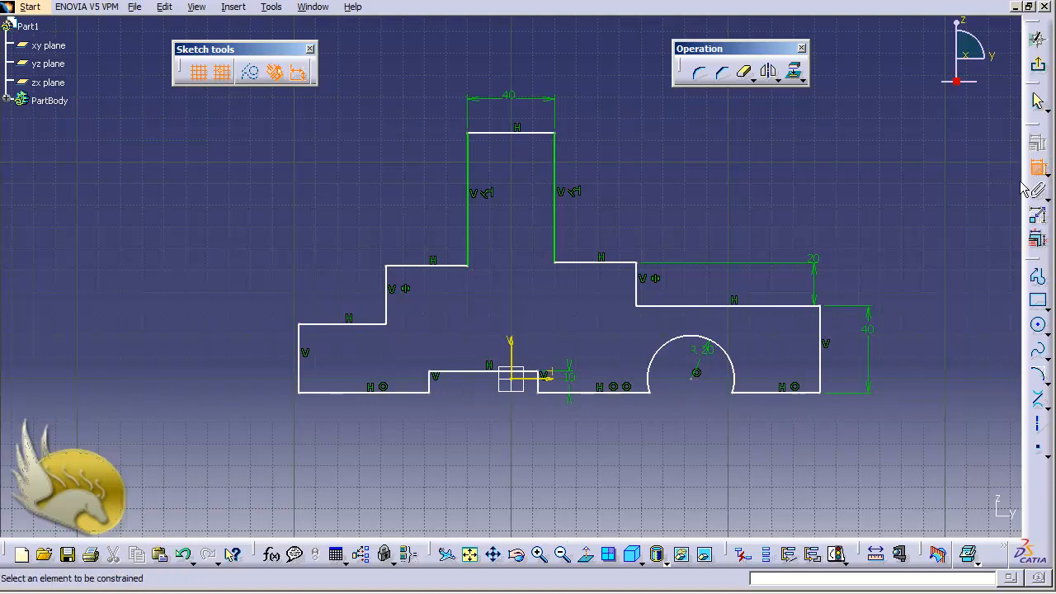
pyautogui.click(541, 385)
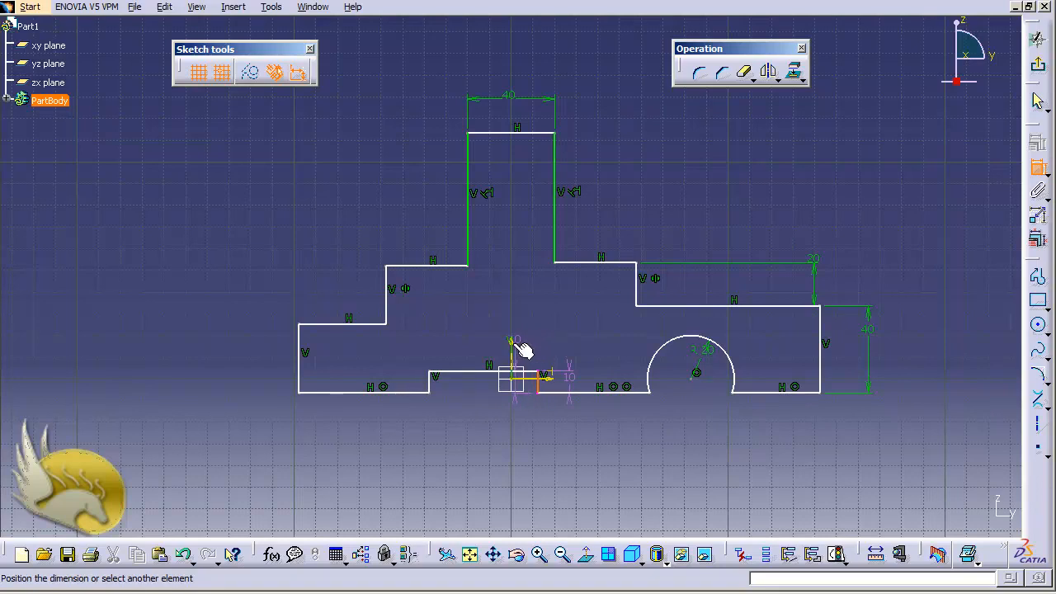
pyautogui.click(513, 343)
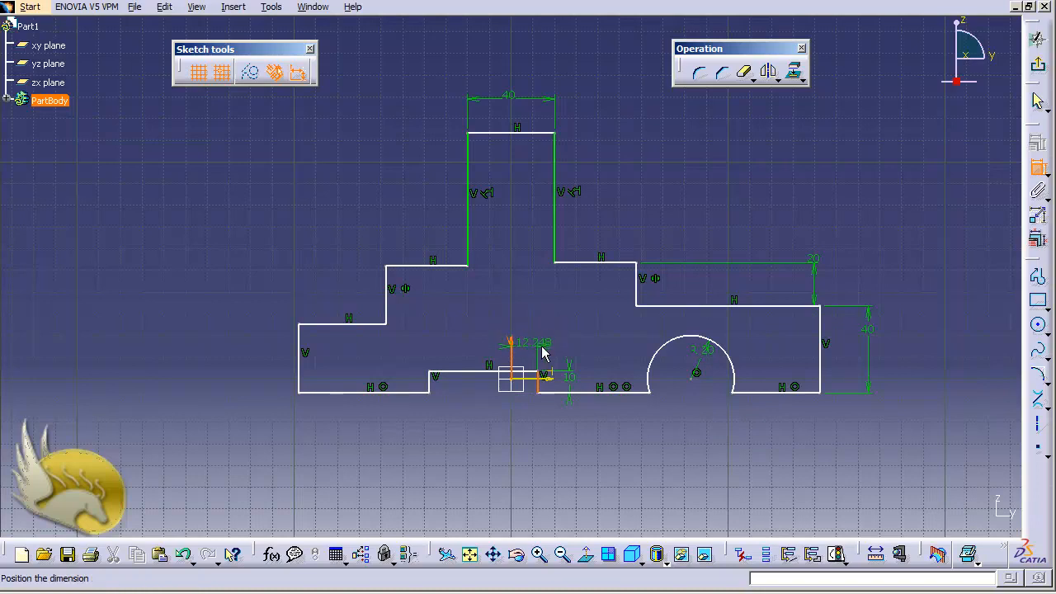
pyautogui.click(530, 322)
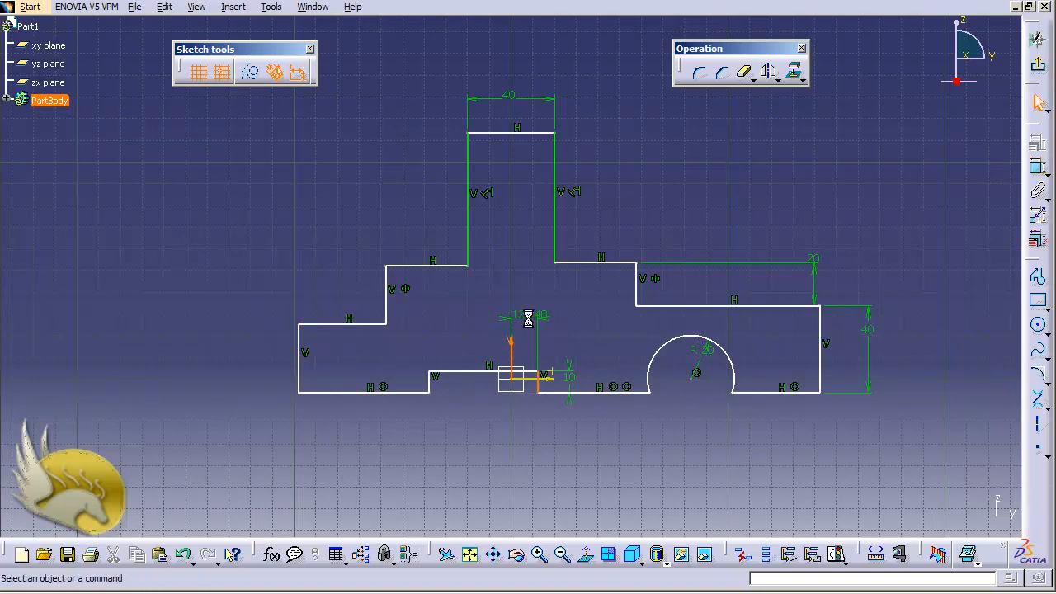
pyautogui.doubleClick(538, 321)
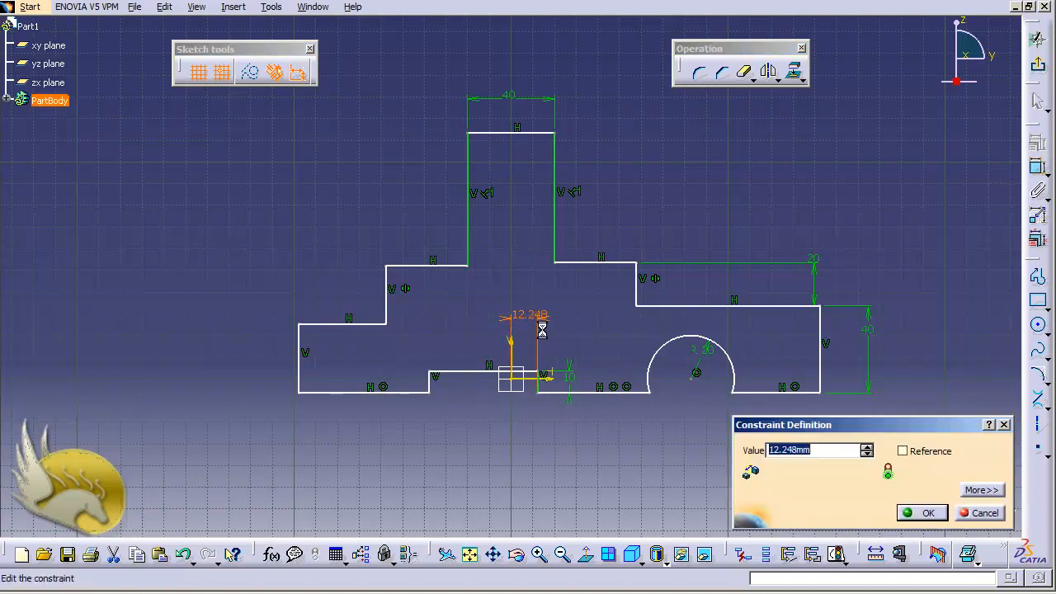
pyautogui.write('10')
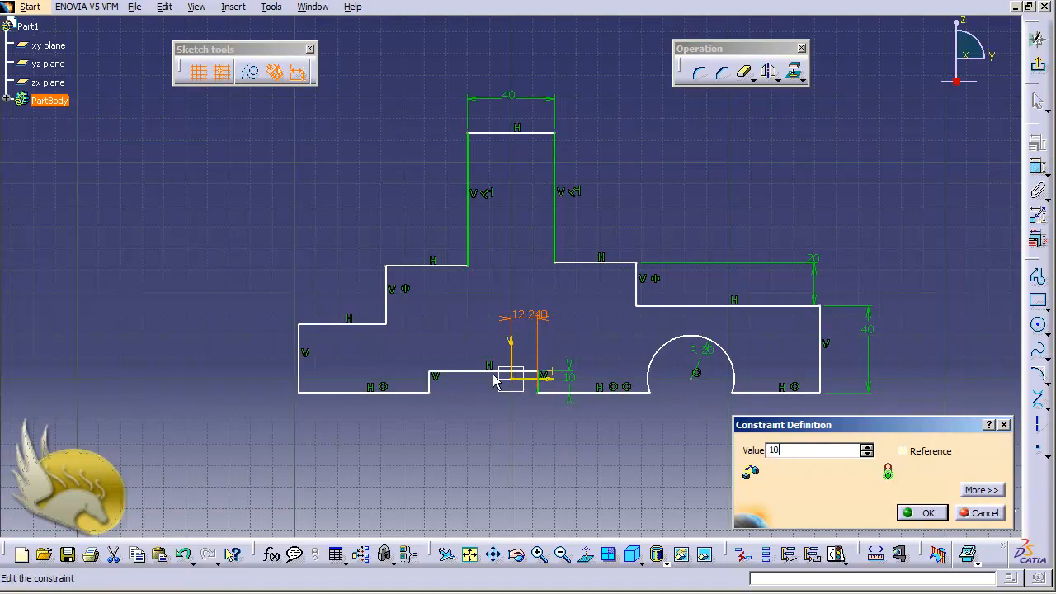
# - Swap the location of the 10 mm offset so the cutout's right edge lies on the other side of the vertical axis
pyautogui.click(993, 490)
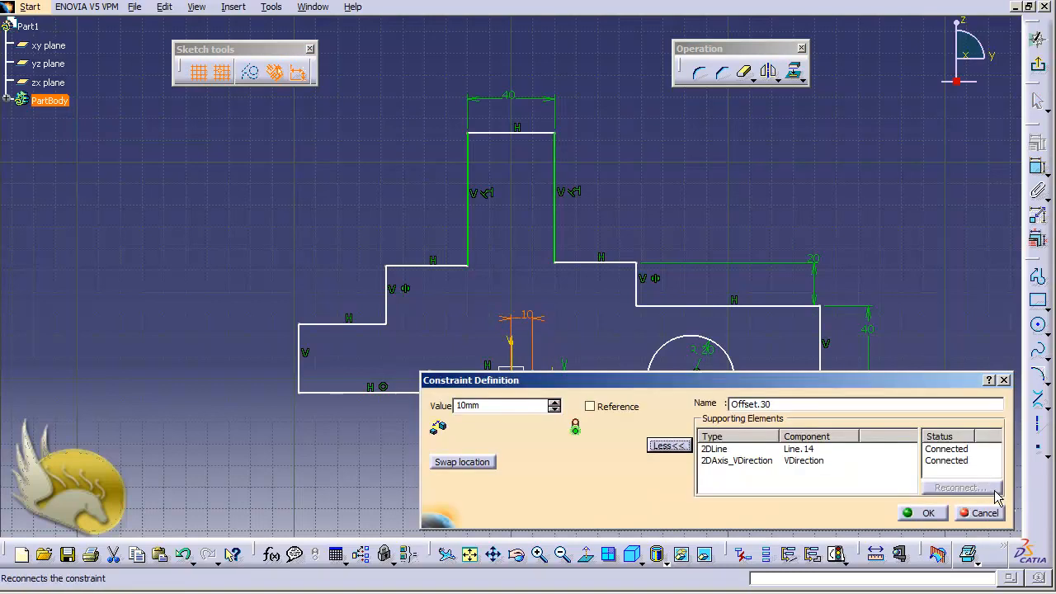
pyautogui.click(485, 467)
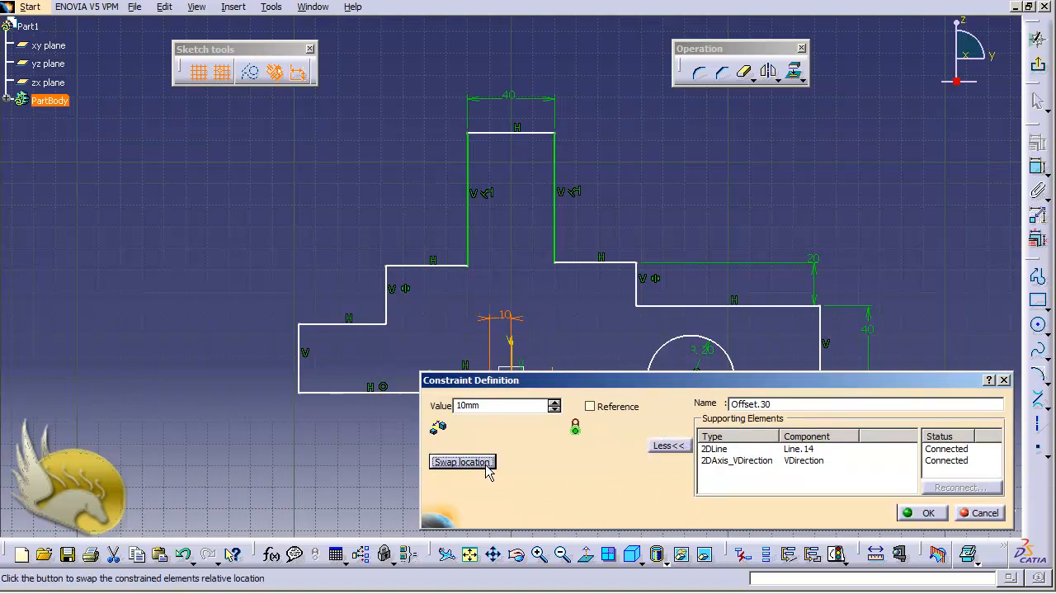
pyautogui.click(912, 515)
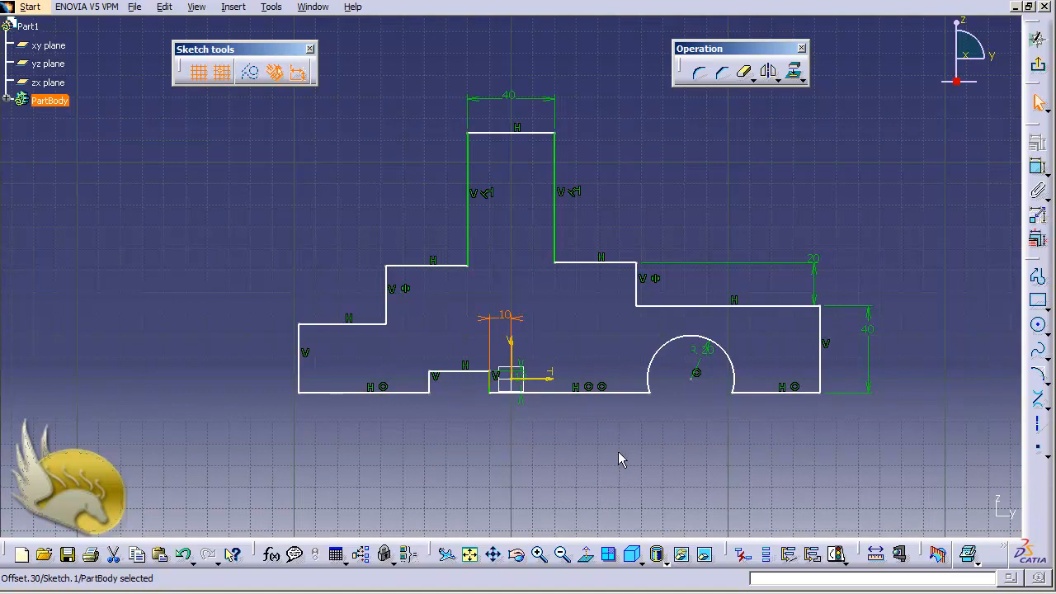
# - Dimension the rectangular cutout's horizontal edge above the cutout and set its width to 25 mm
pyautogui.click(454, 379)
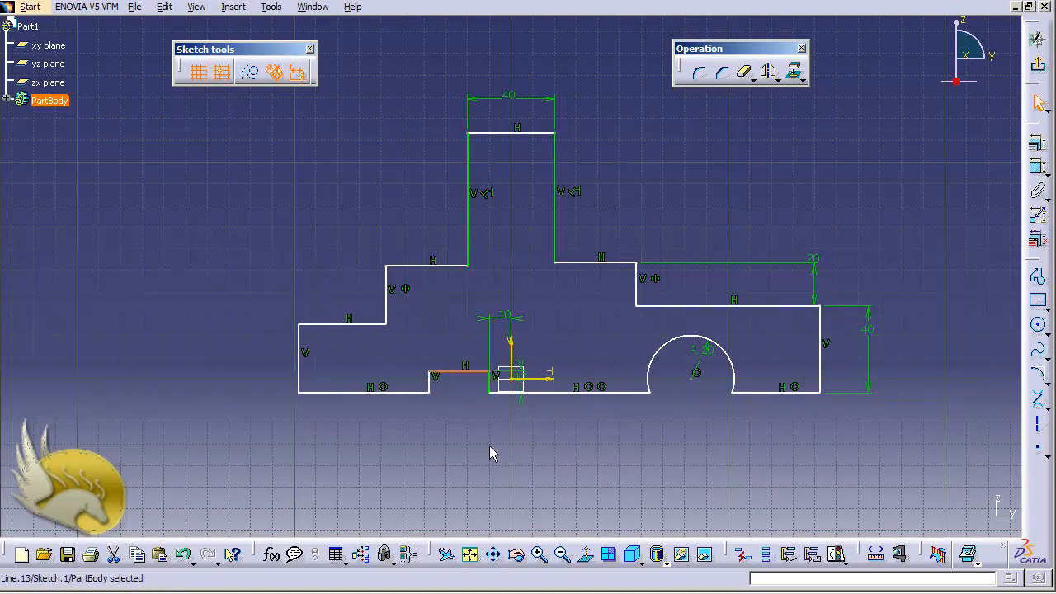
pyautogui.click(1037, 168)
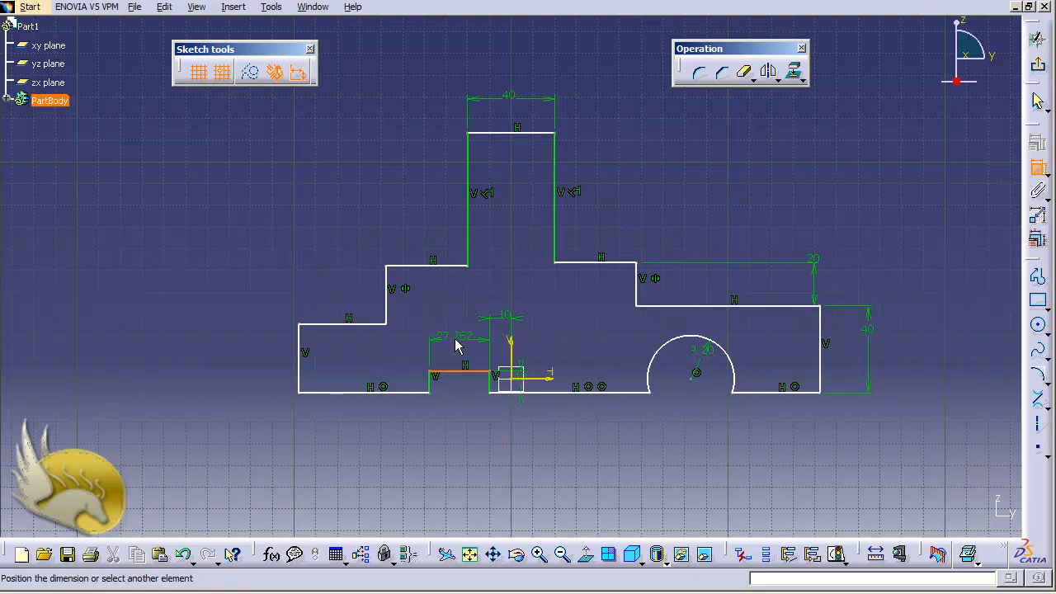
pyautogui.click(458, 347)
pyautogui.doubleClick(463, 350)
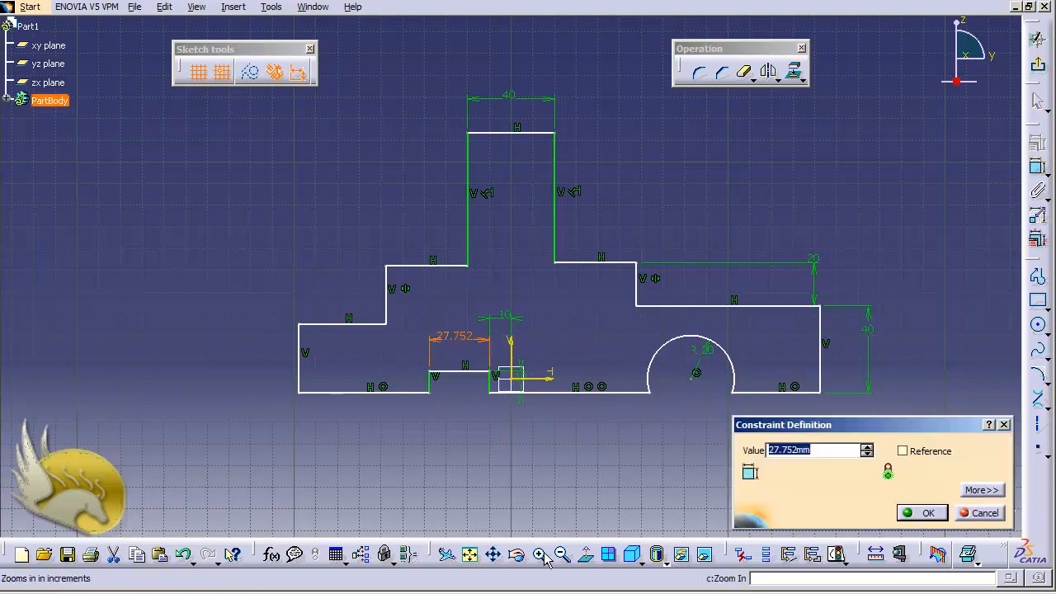
pyautogui.write('25')
pyautogui.press('Return')
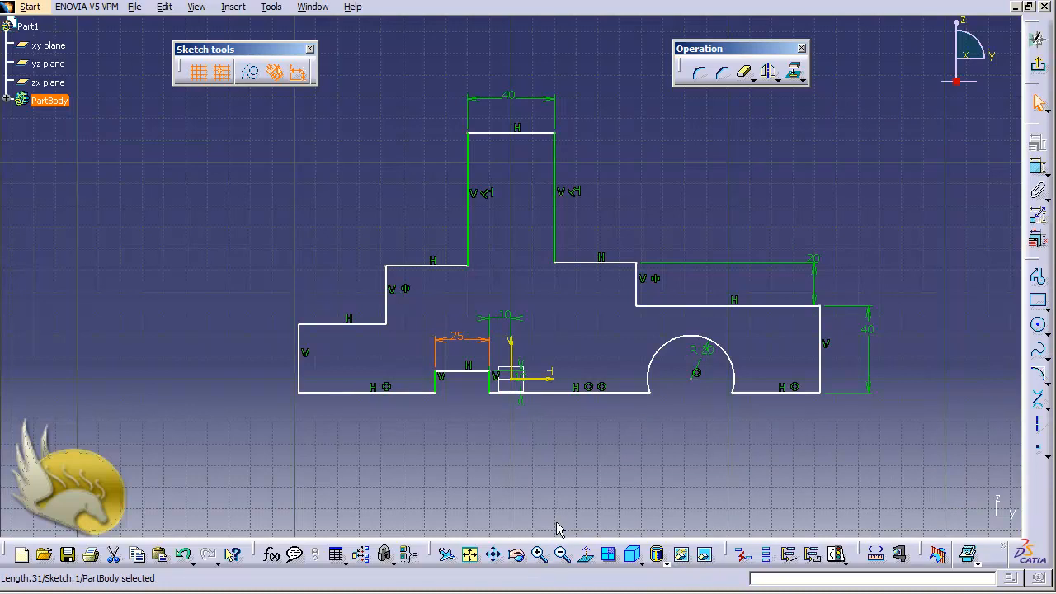
# - Dimension the distance from the profile's outer right vertical edge to the vertical axis below the profile and set it to 120 mm
pyautogui.click(819, 350)
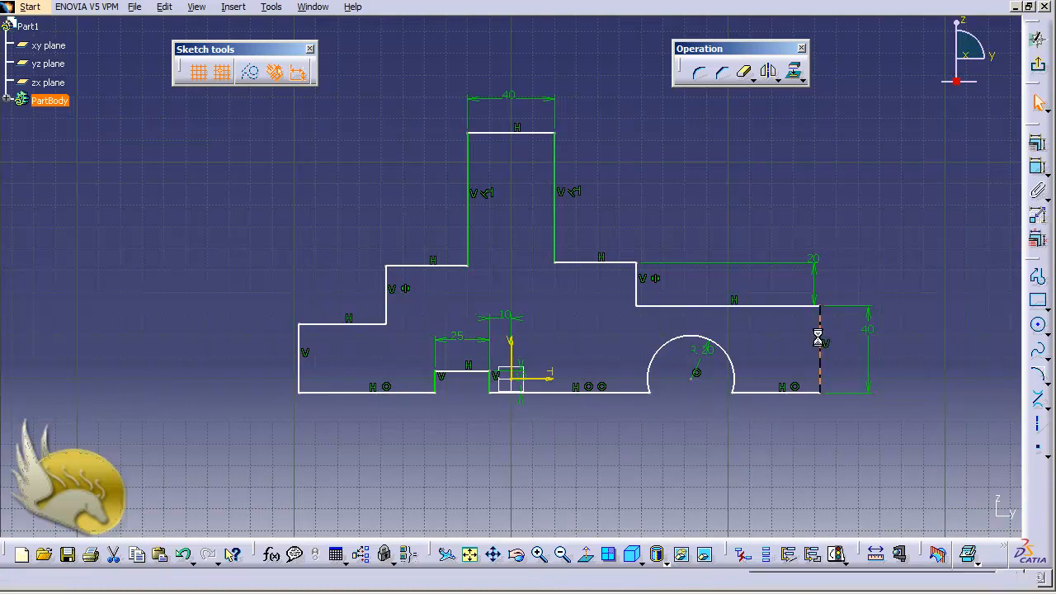
pyautogui.keyDown('ctrl'); pyautogui.click(520, 354); pyautogui.keyUp('ctrl')
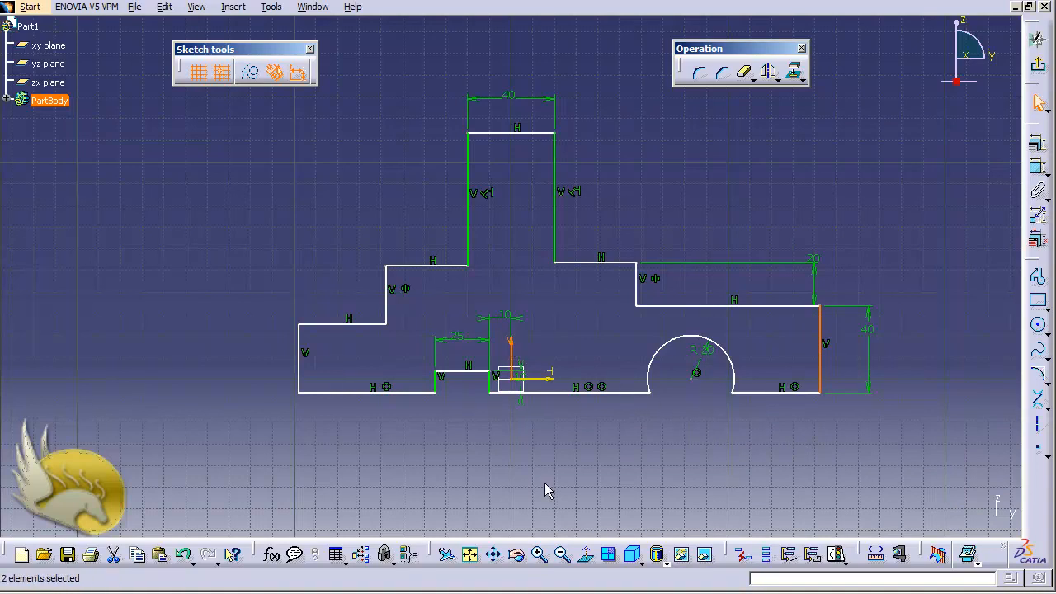
pyautogui.click(1036, 167)
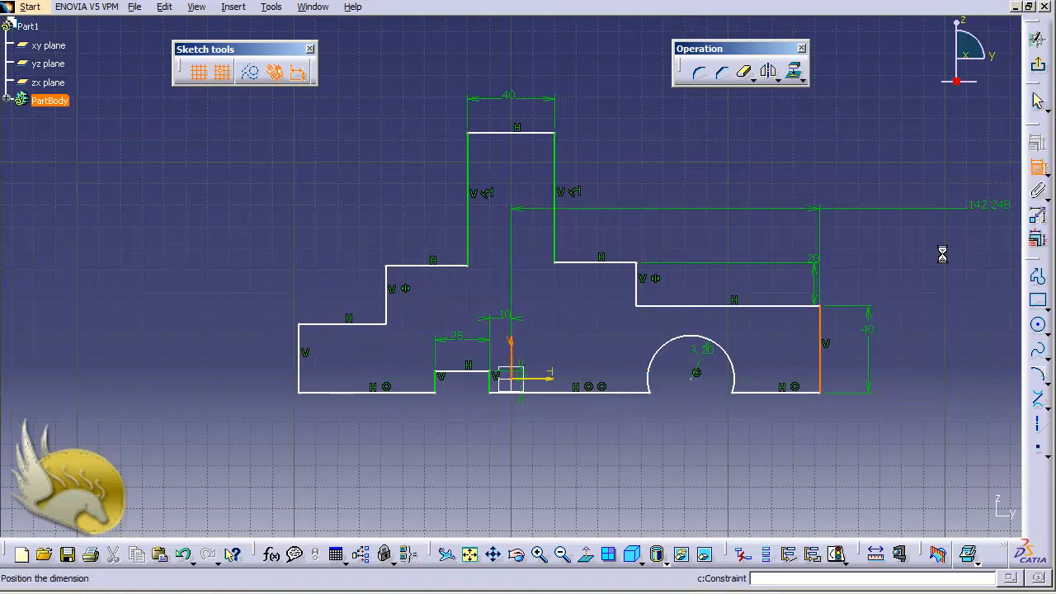
pyautogui.click(673, 436)
pyautogui.doubleClick(673, 436)
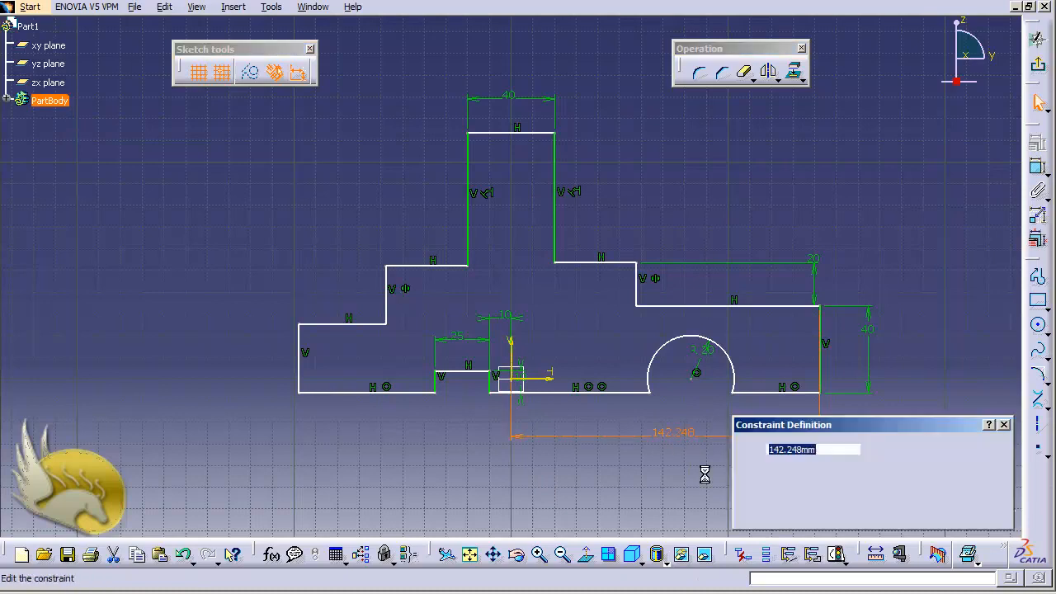
pyautogui.write('120')
pyautogui.press('Return')
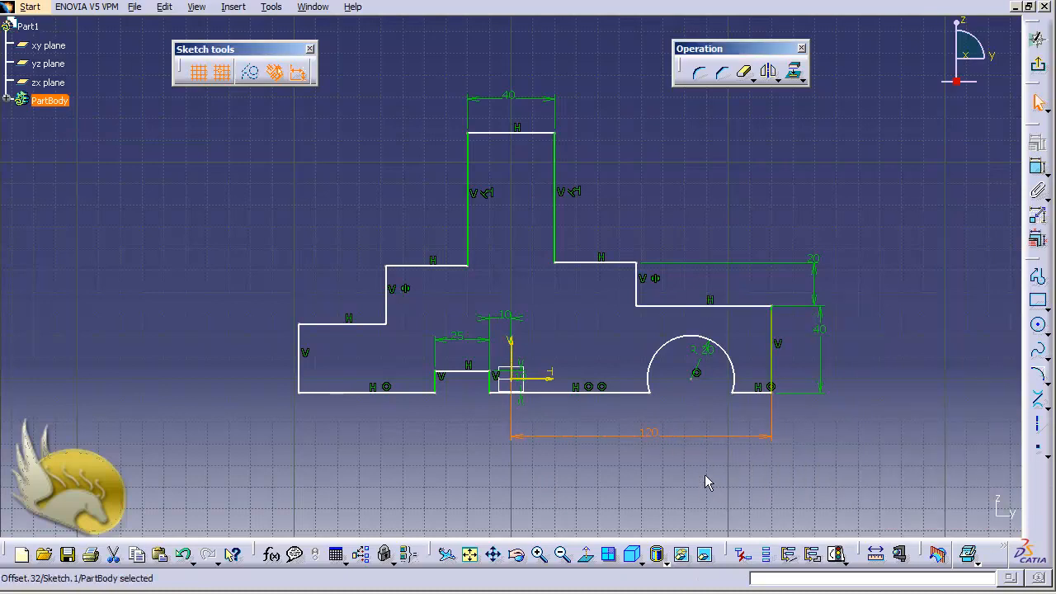
pyautogui.click(705, 482)
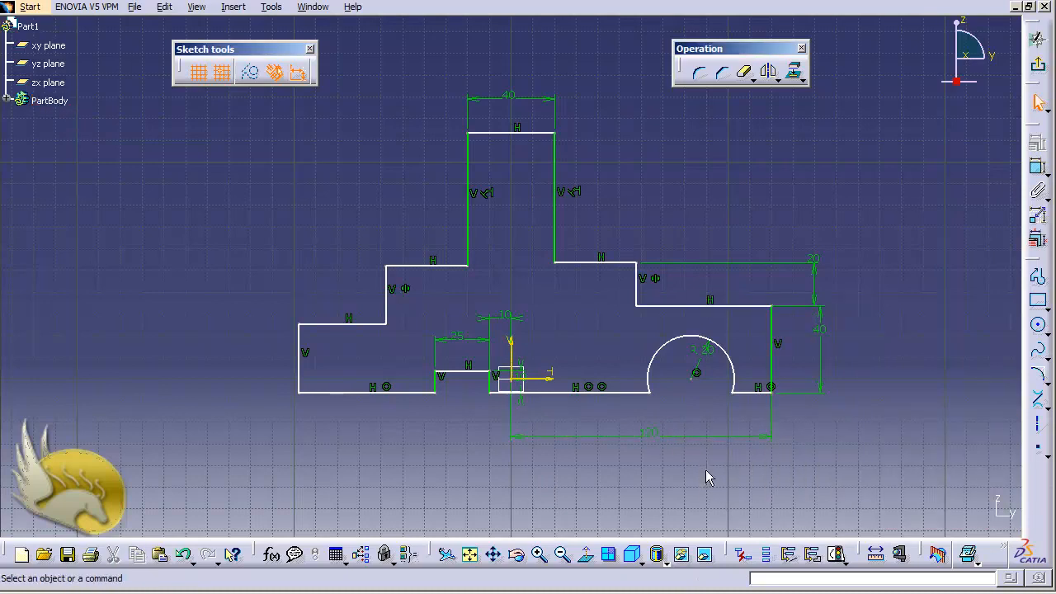
# - Make the profile's outer left and right vertical edges symmetric about the sketch's vertical axis
pyautogui.click(307, 373)
pyautogui.keyDown('ctrl'); pyautogui.click(770, 364); pyautogui.keyUp('ctrl')
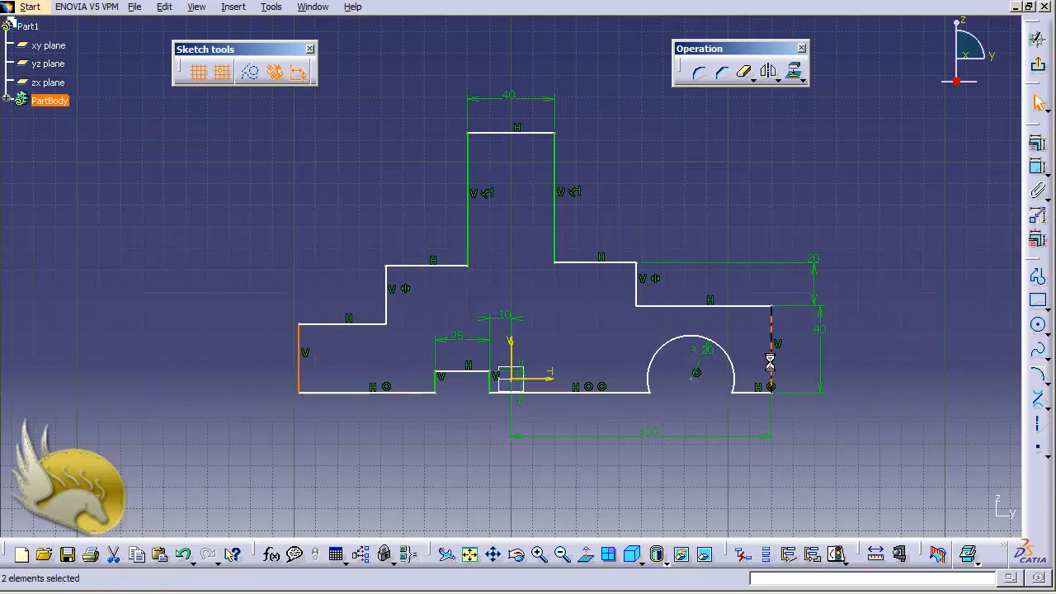
pyautogui.keyDown('ctrl'); pyautogui.click(514, 352); pyautogui.keyUp('ctrl')
pyautogui.click(1036, 147)
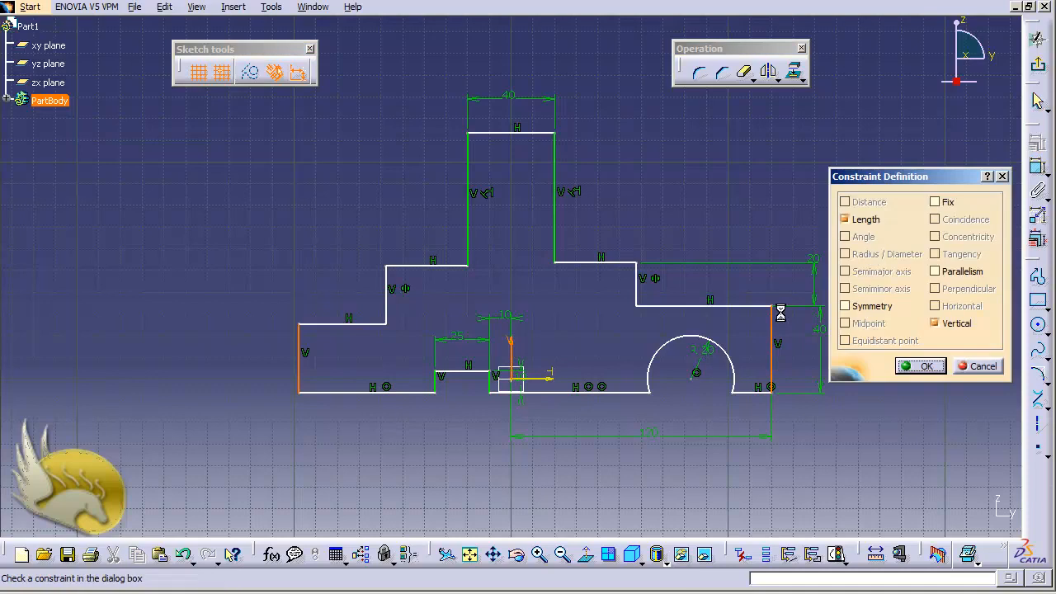
pyautogui.click(845, 306)
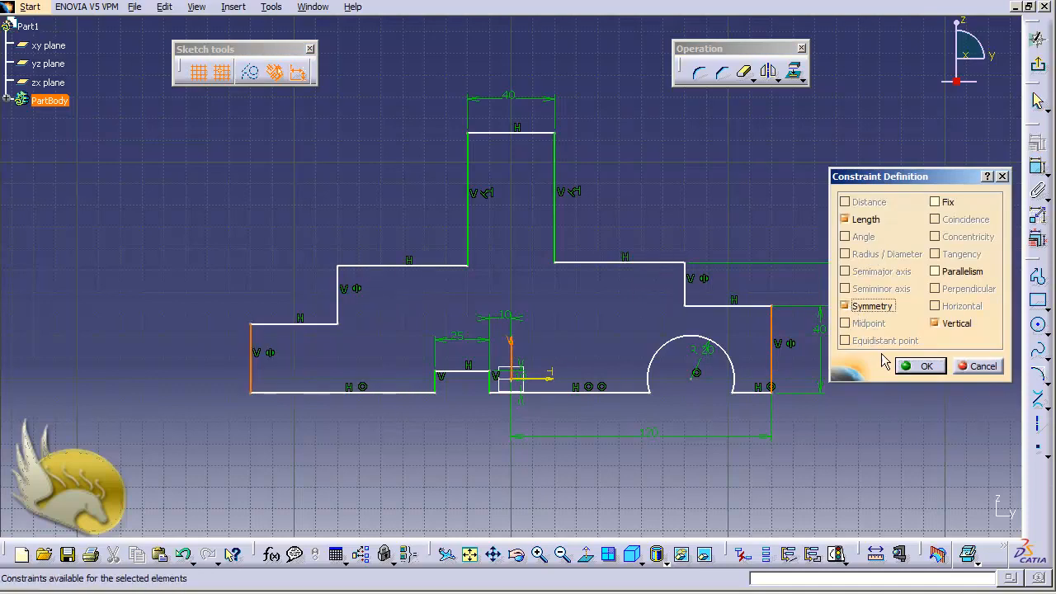
pyautogui.click(907, 371)
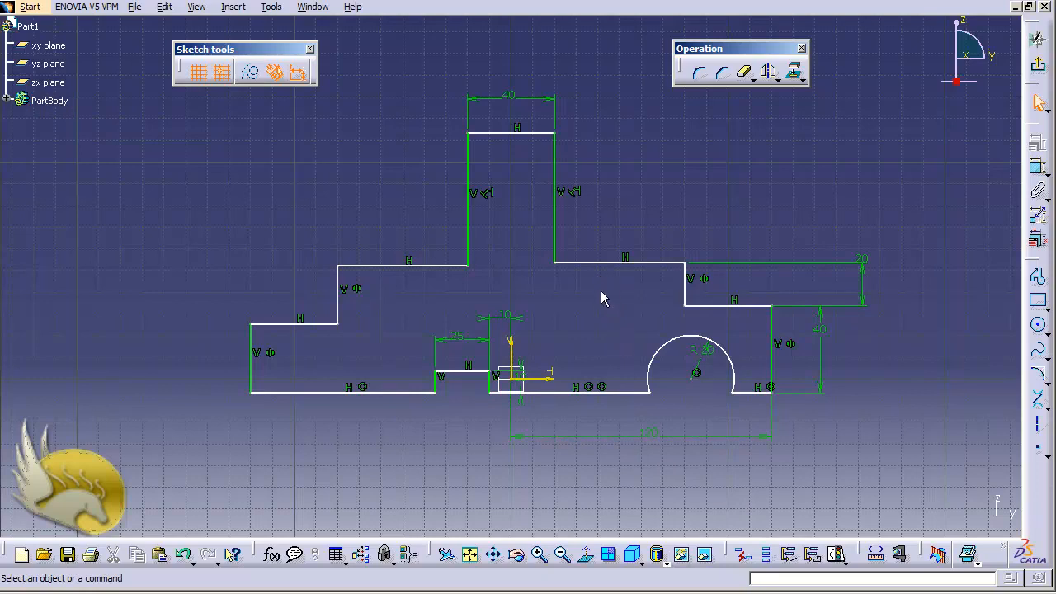
# - Make the two upper horizontal shoulder edges beside the top projection coincident, using Coincidence instead of Parallelism
pyautogui.click(597, 262)
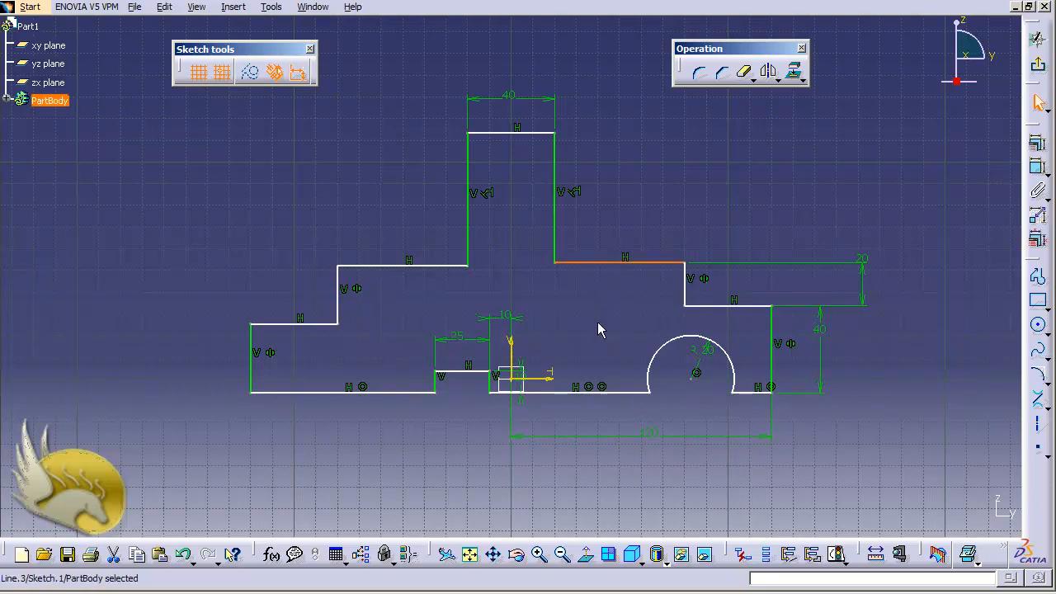
pyautogui.keyDown('ctrl'); pyautogui.click(425, 265); pyautogui.keyUp('ctrl')
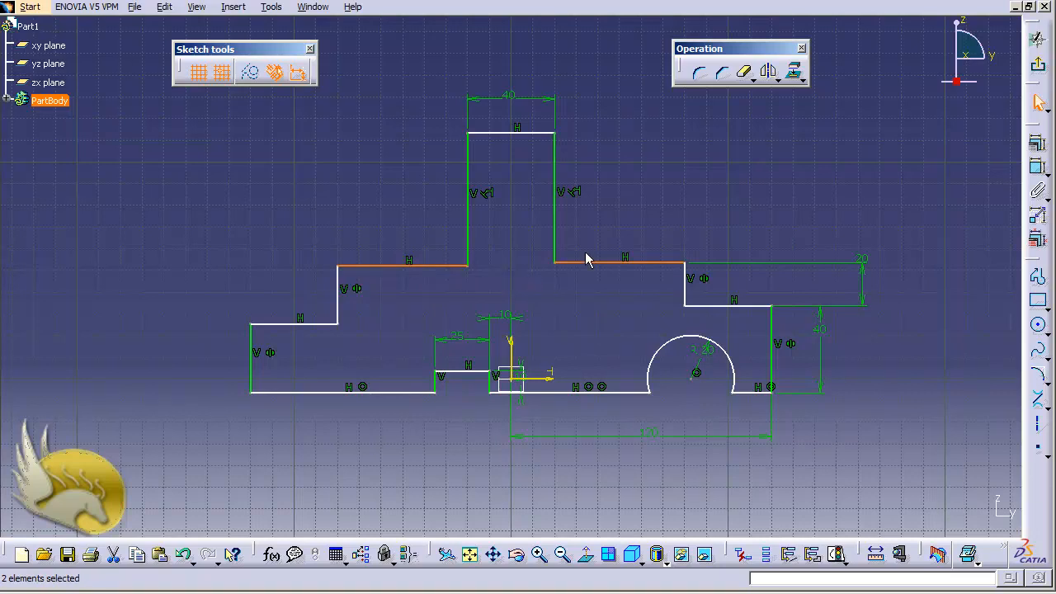
pyautogui.click(1036, 145)
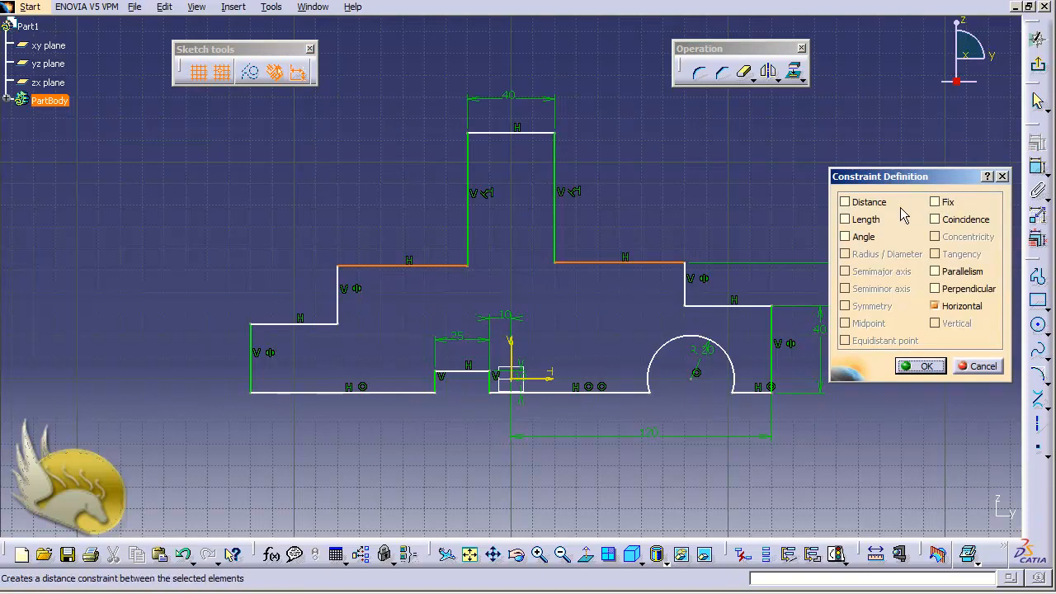
pyautogui.click(944, 272)
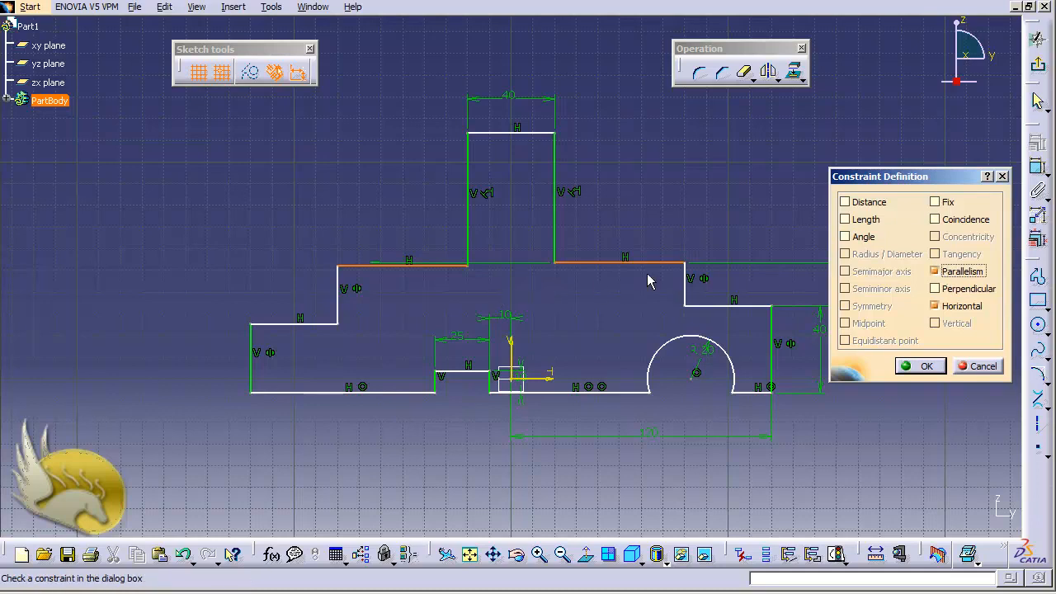
pyautogui.click(934, 273)
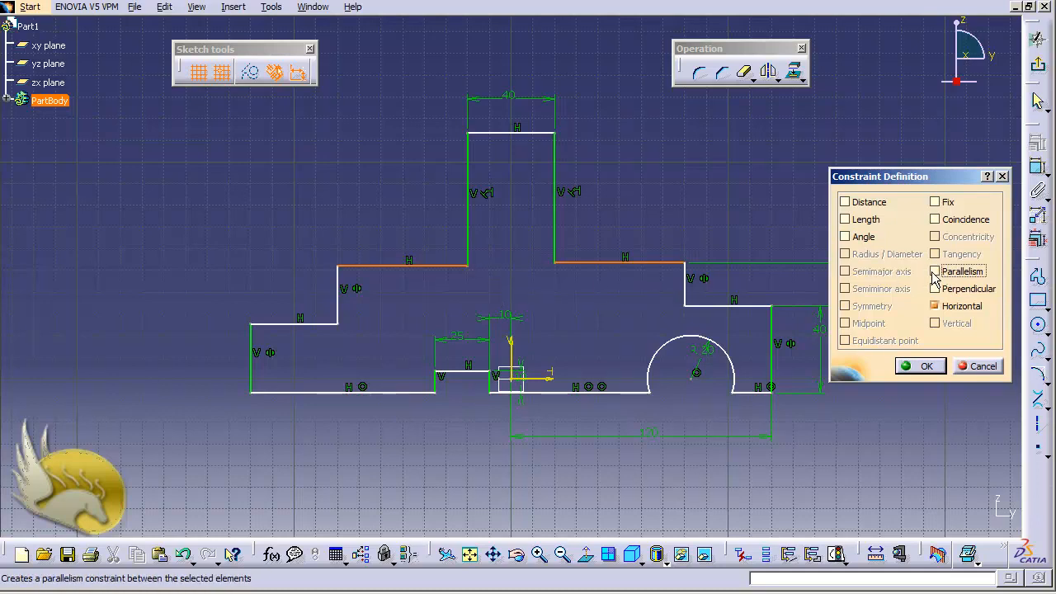
pyautogui.click(935, 220)
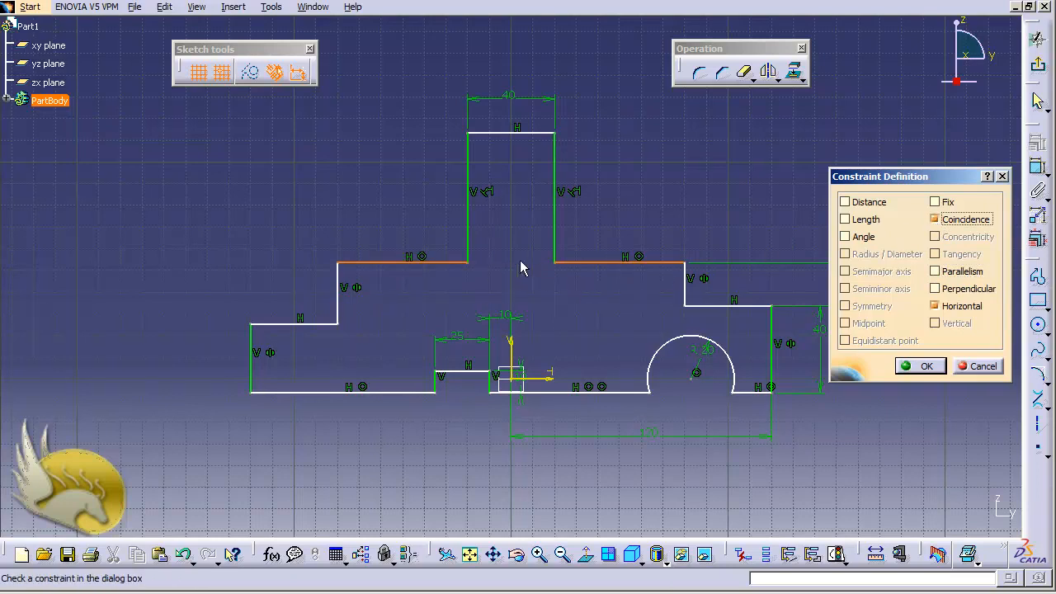
pyautogui.click(938, 363)
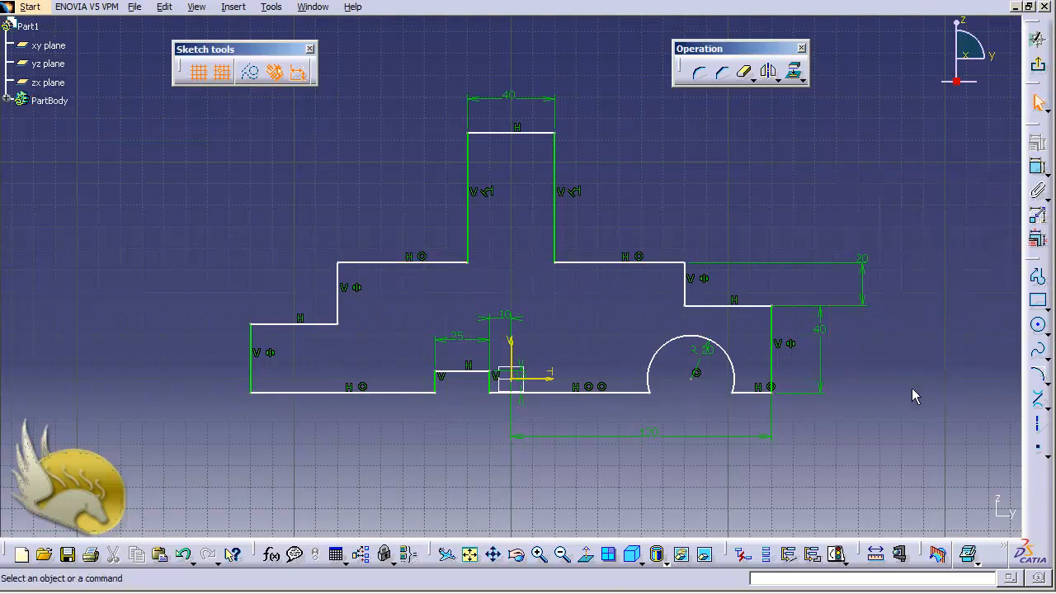
# - Dimension the distance from the horizontal axis to the upper right shoulder edge and set it to 50 mm
pyautogui.click(1038, 170)
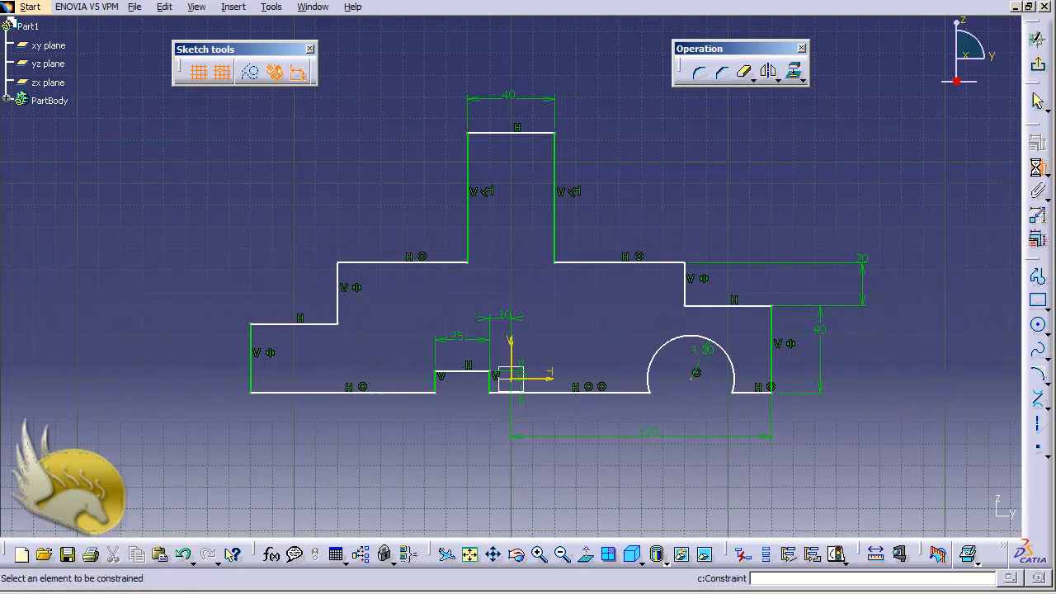
pyautogui.click(548, 383)
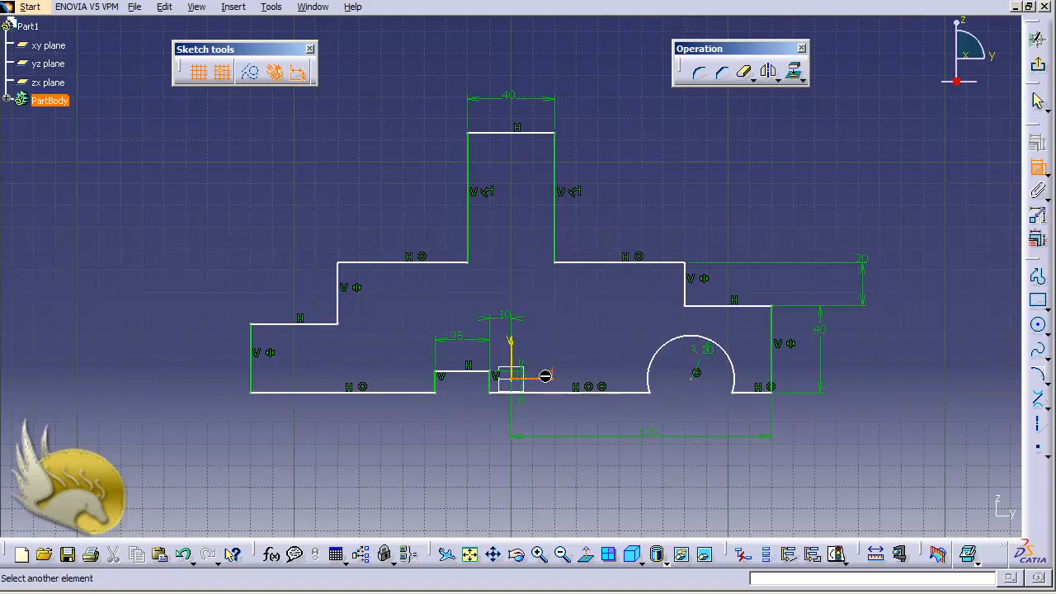
pyautogui.click(592, 266)
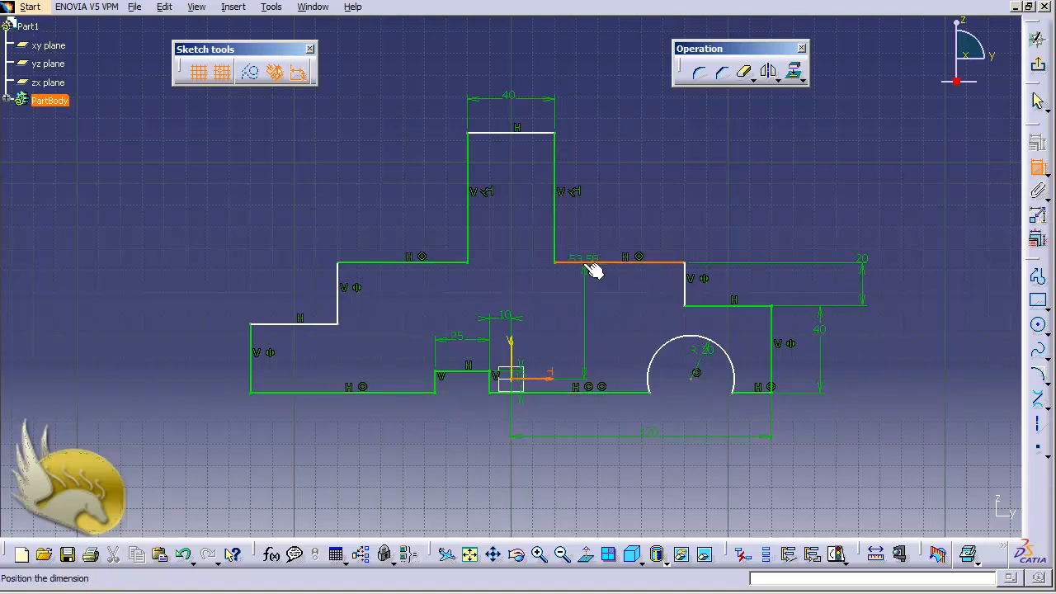
pyautogui.click(587, 287)
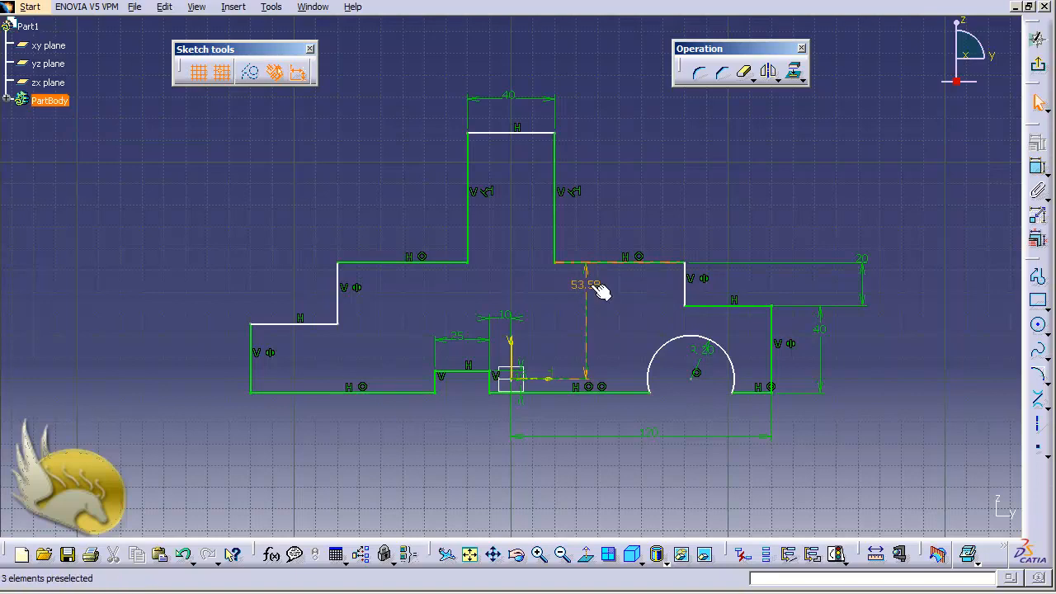
pyautogui.doubleClick(585, 282)
pyautogui.write('50')
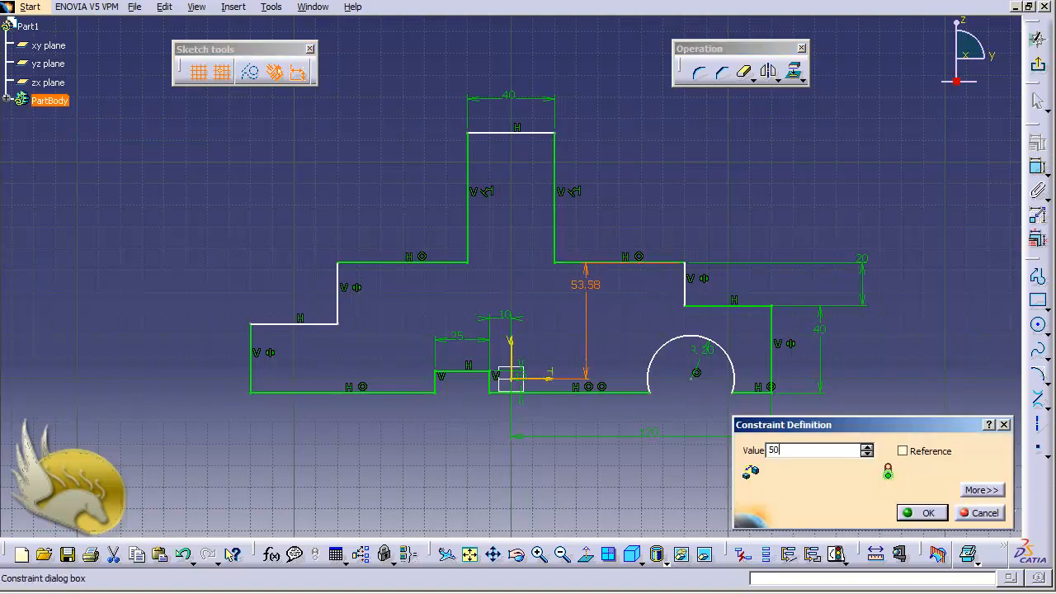
pyautogui.press('Return')
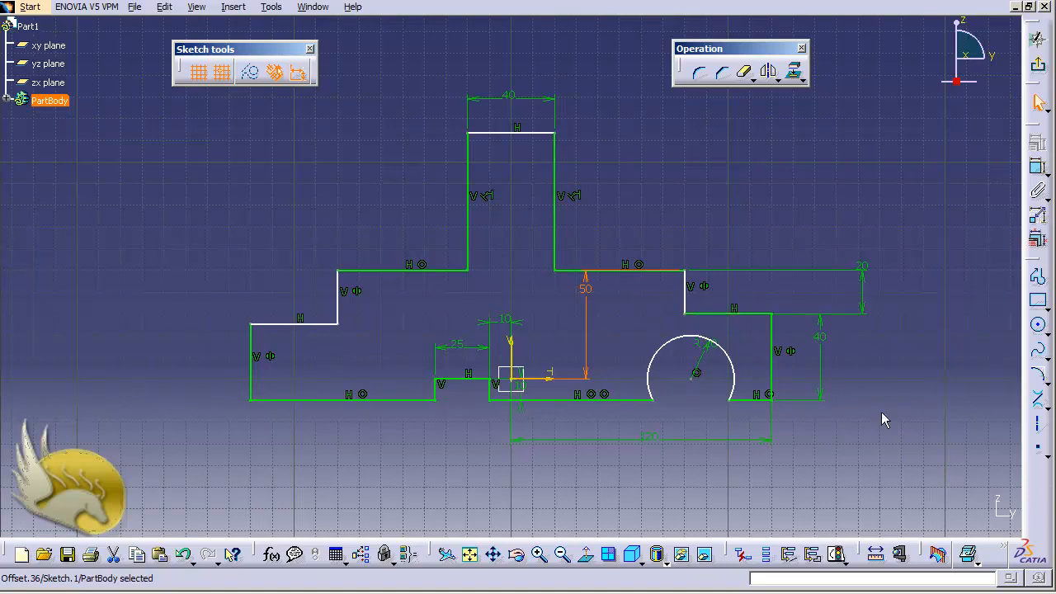
# - Try to dimension the distance between the top projection's upper edge and the horizontal axis
pyautogui.click(1037, 167)
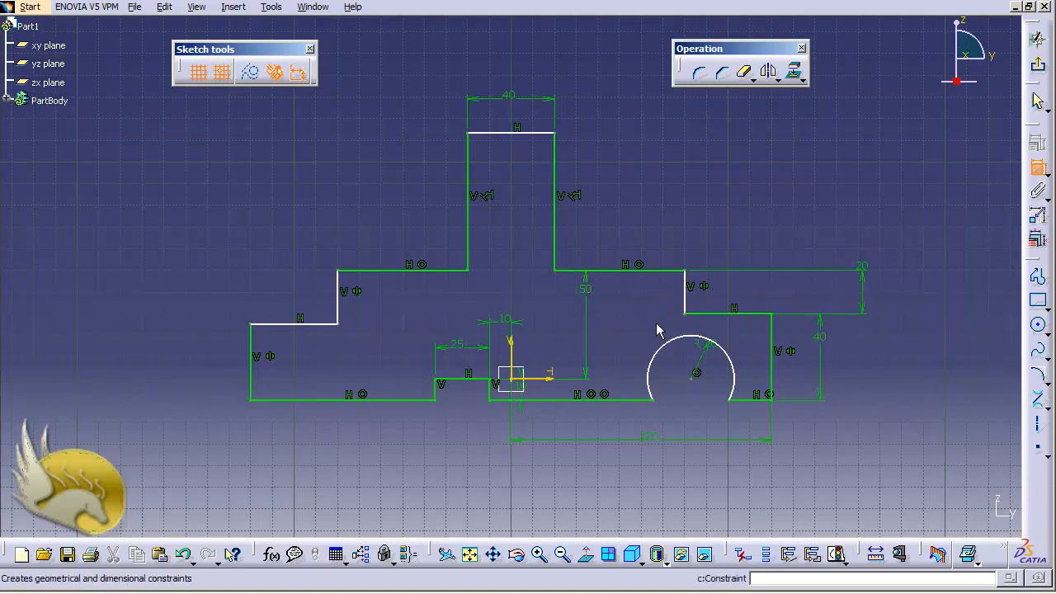
pyautogui.click(536, 135)
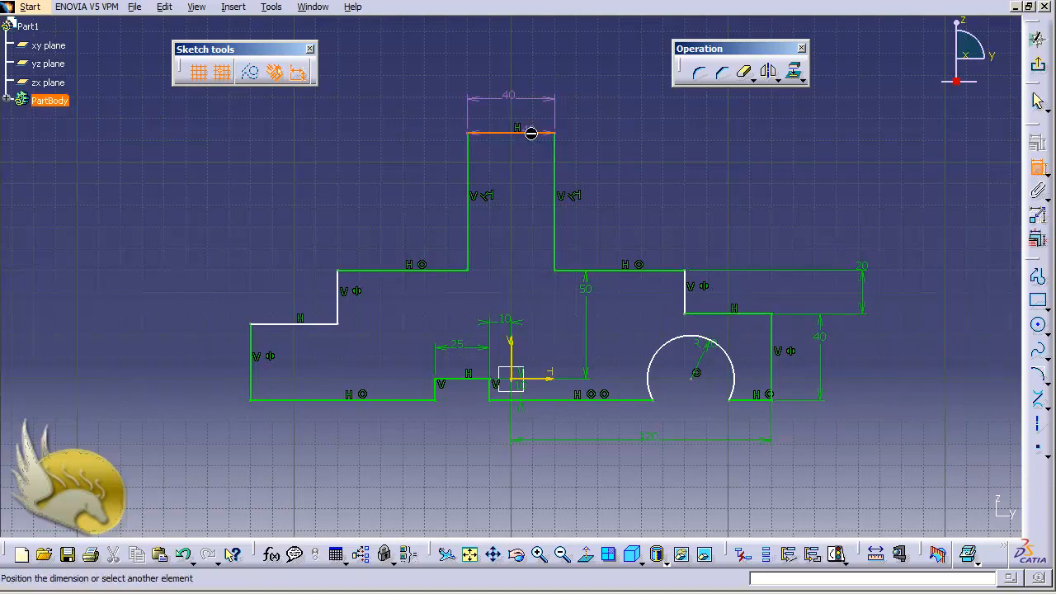
pyautogui.click(547, 378)
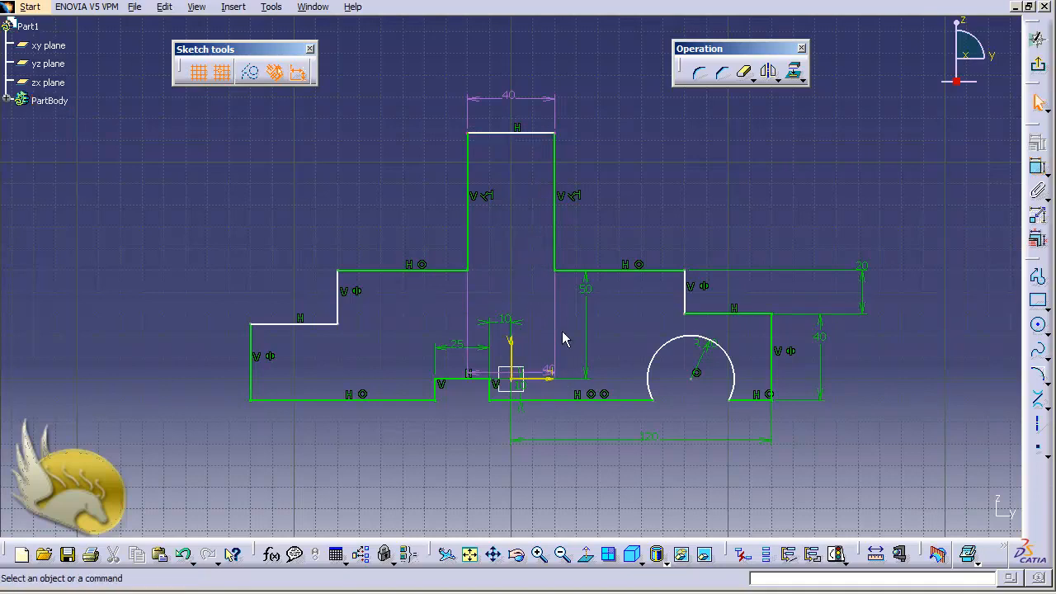
pyautogui.click(597, 363)
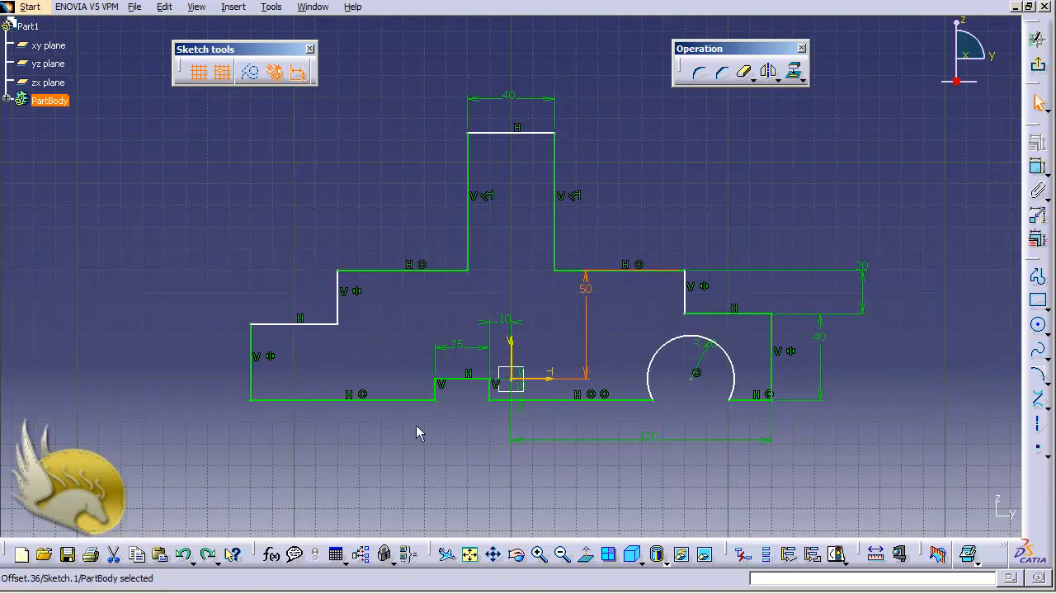
# - Make the two lower horizontal shoulder edges at the outer left and right of the profile coincident
pyautogui.click(319, 324)
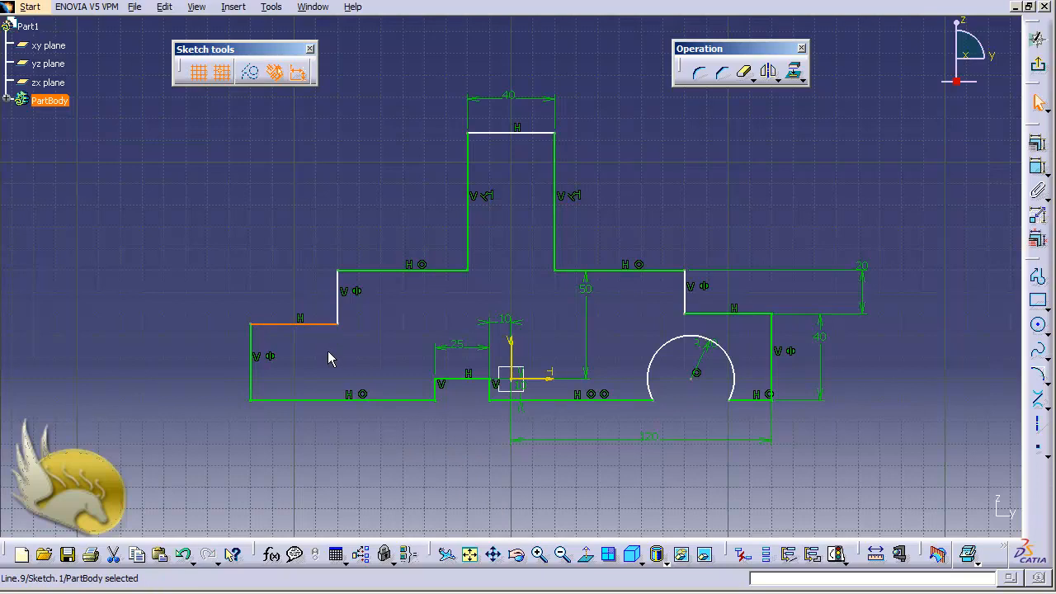
pyautogui.keyDown('ctrl'); pyautogui.click(699, 313); pyautogui.keyUp('ctrl')
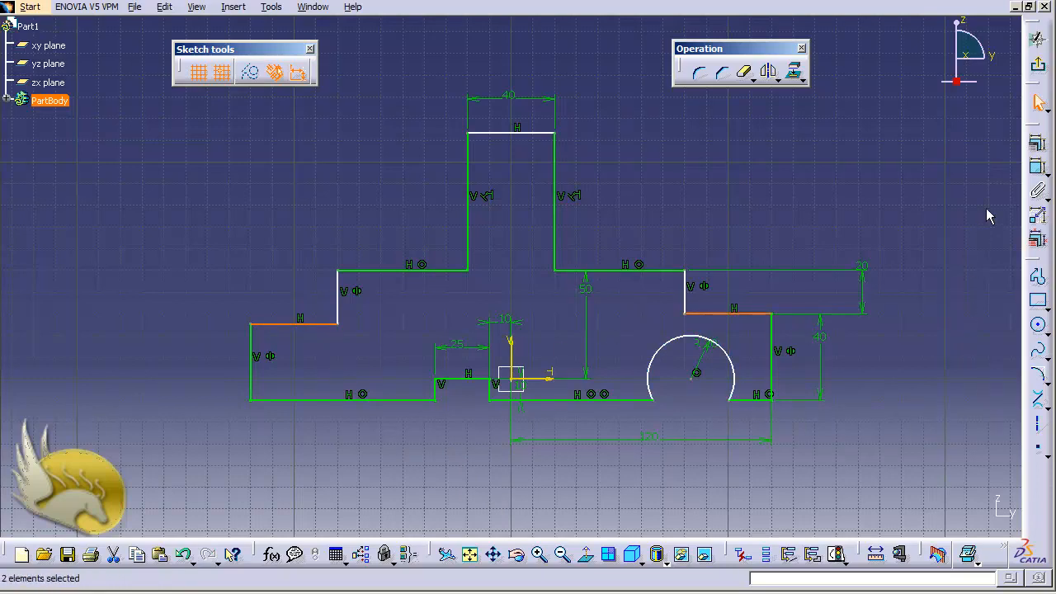
pyautogui.click(1036, 164)
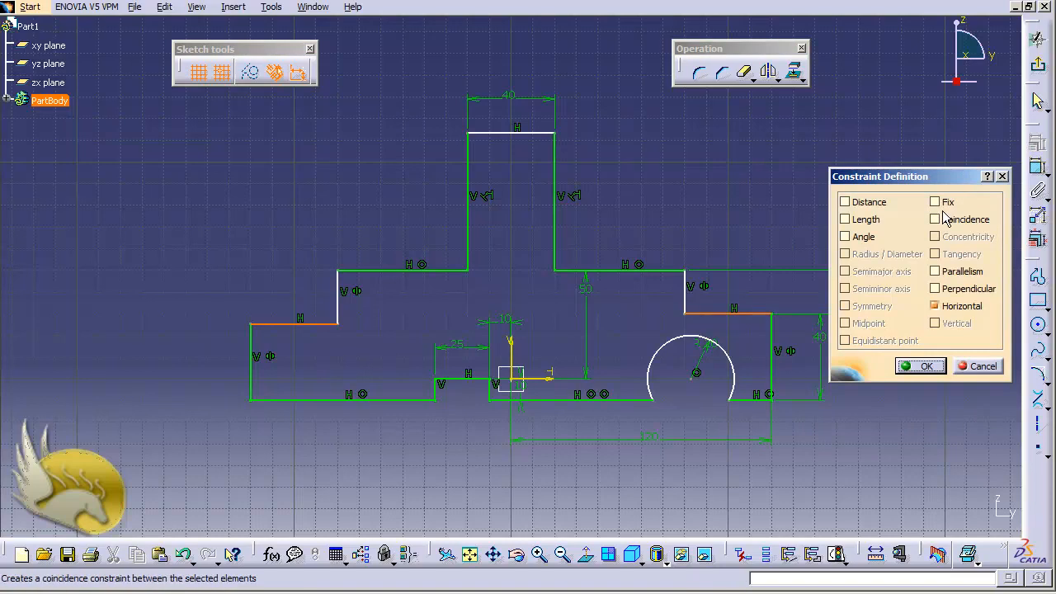
pyautogui.click(939, 221)
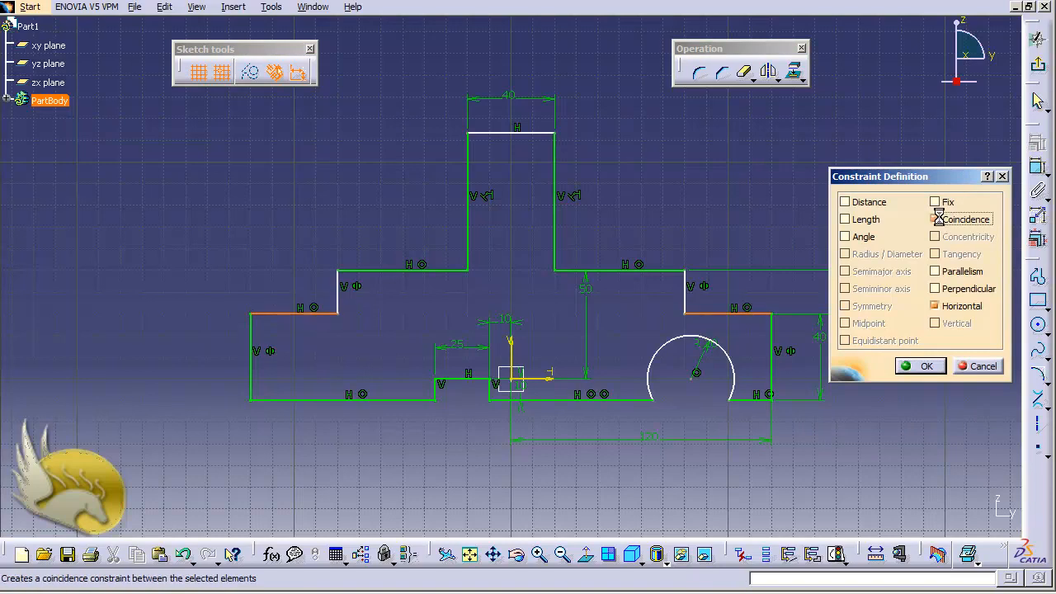
pyautogui.click(921, 366)
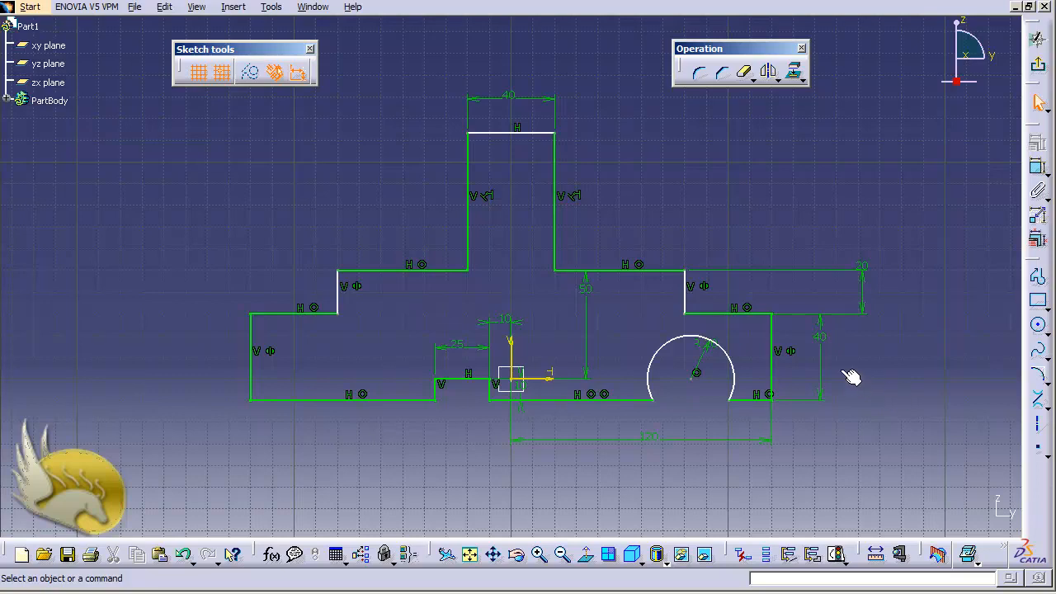
# - Dimension the distance from the left inner step's vertical edge to the vertical axis, placing it just below the upper left shoulder
pyautogui.click(1037, 168)
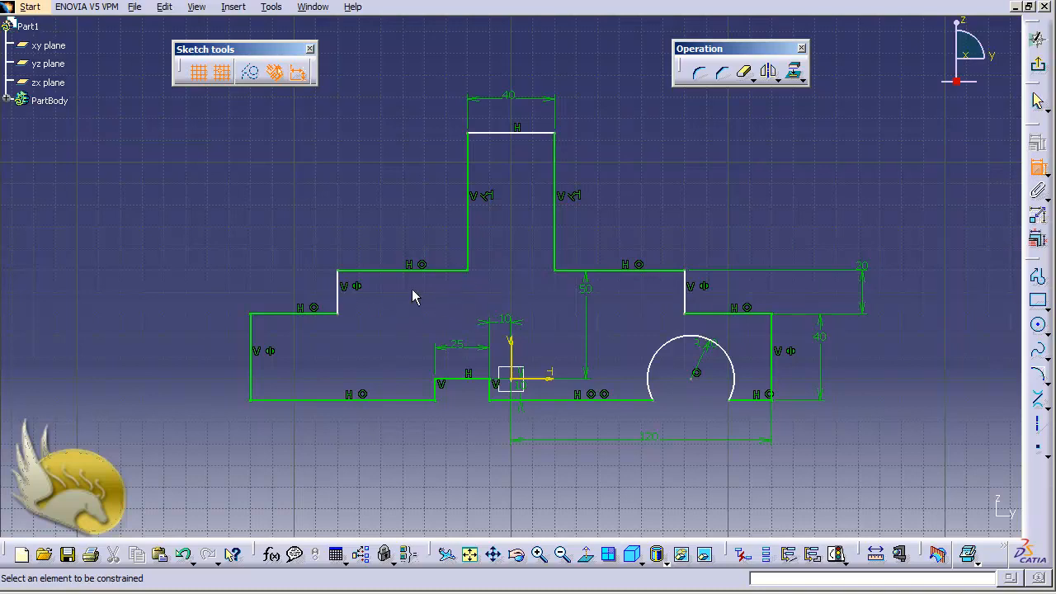
pyautogui.click(338, 295)
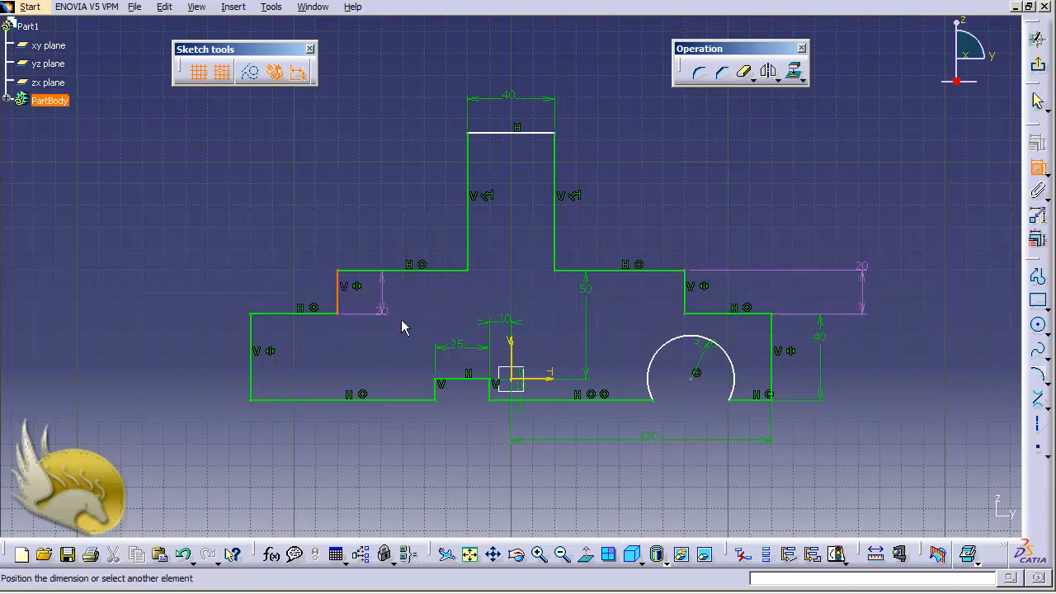
pyautogui.click(510, 351)
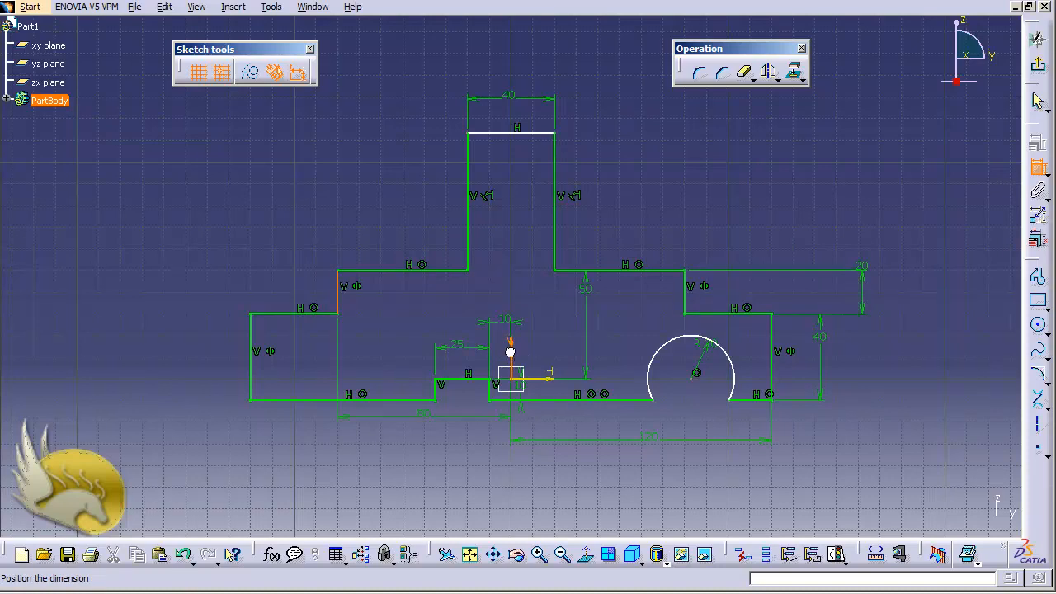
pyautogui.click(443, 299)
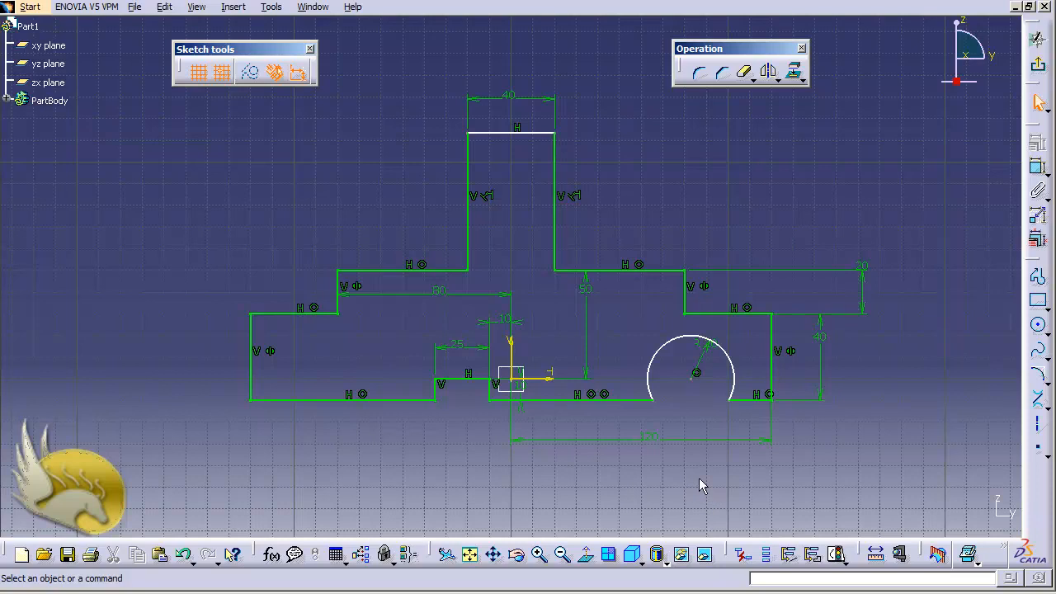
# - Dimension the distance from the circular cutout's centre to the vertical axis and set it to 80 mm
pyautogui.click(697, 376)
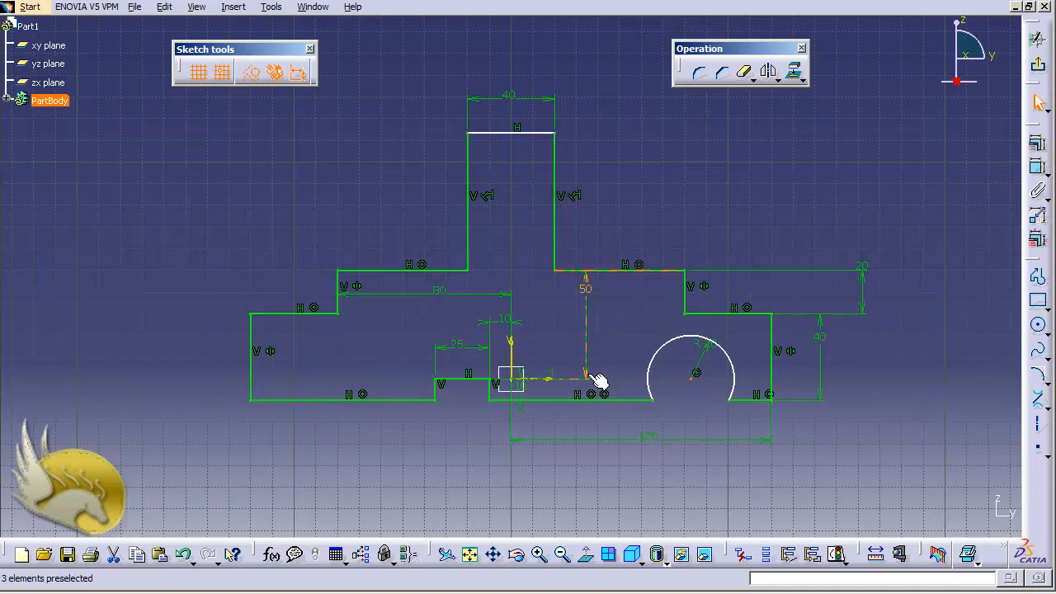
pyautogui.keyDown('ctrl'); pyautogui.click(512, 342); pyautogui.keyUp('ctrl')
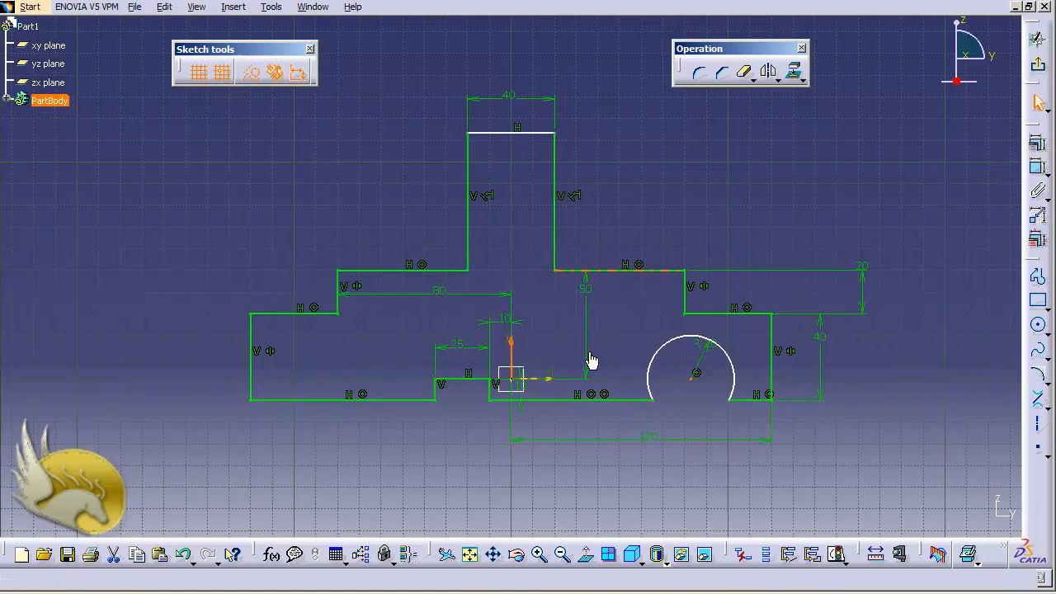
pyautogui.click(1038, 167)
pyautogui.click(619, 346)
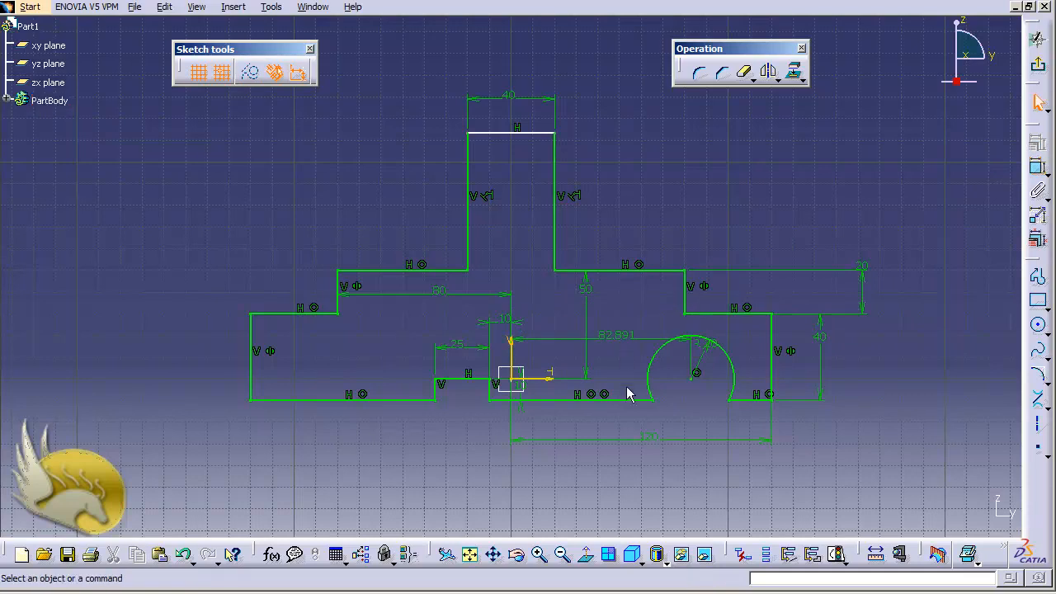
pyautogui.click(614, 336)
pyautogui.doubleClick(614, 336)
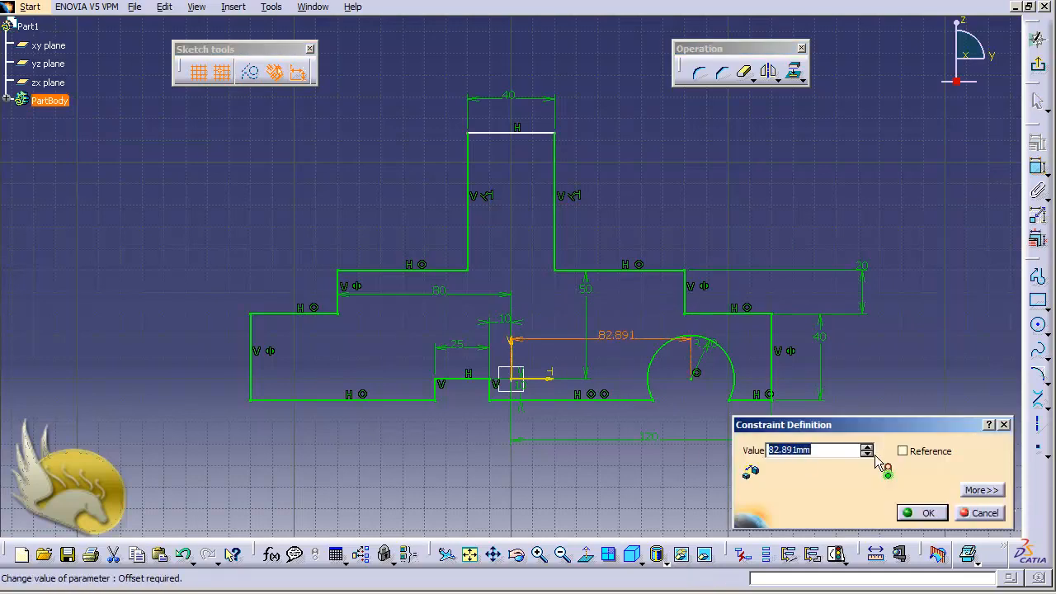
pyautogui.write('80')
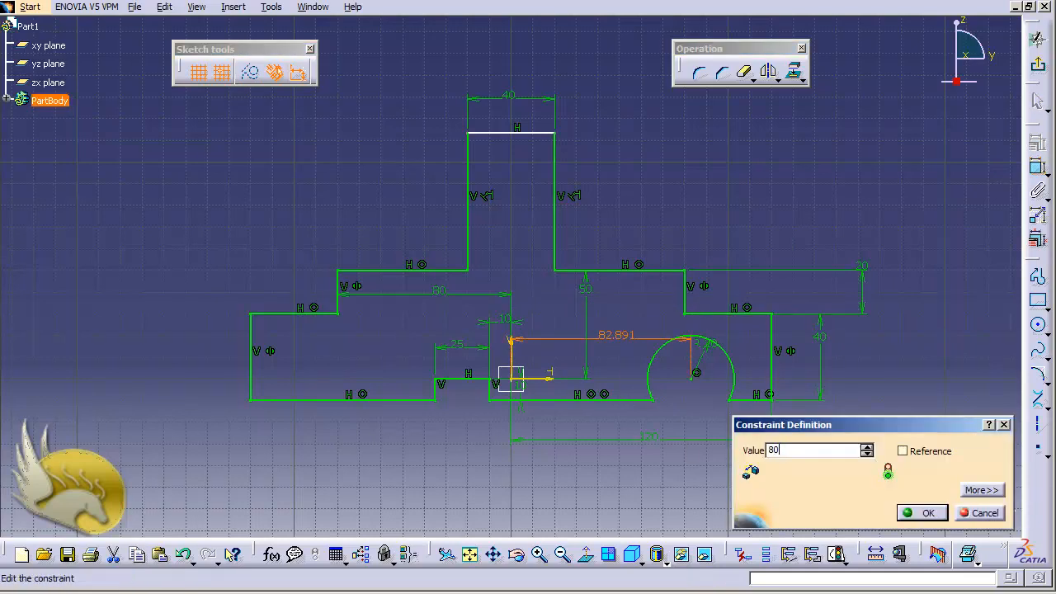
pyautogui.press('Return')
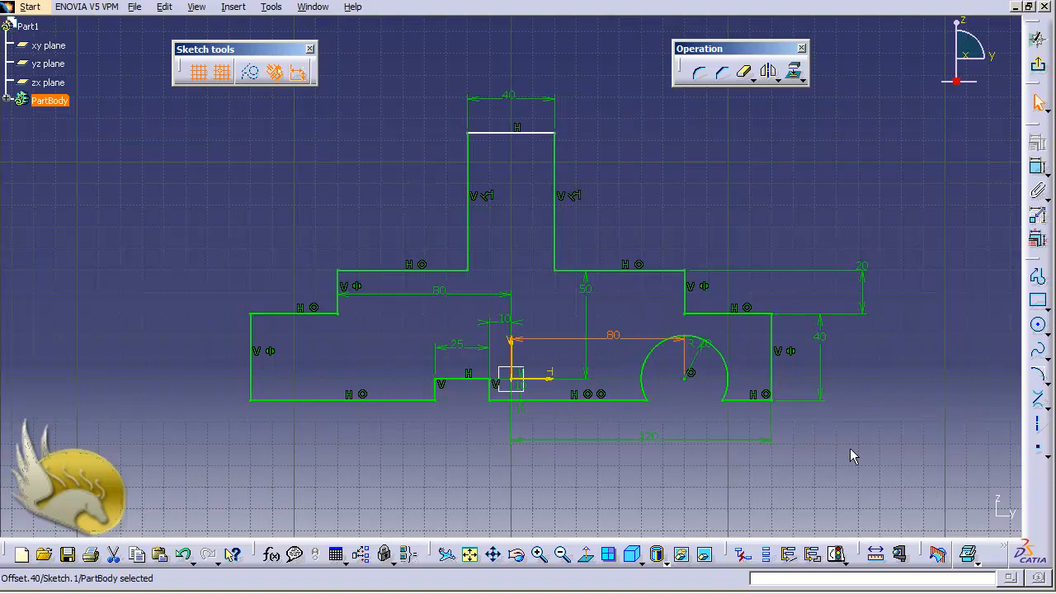
pyautogui.click(850, 450)
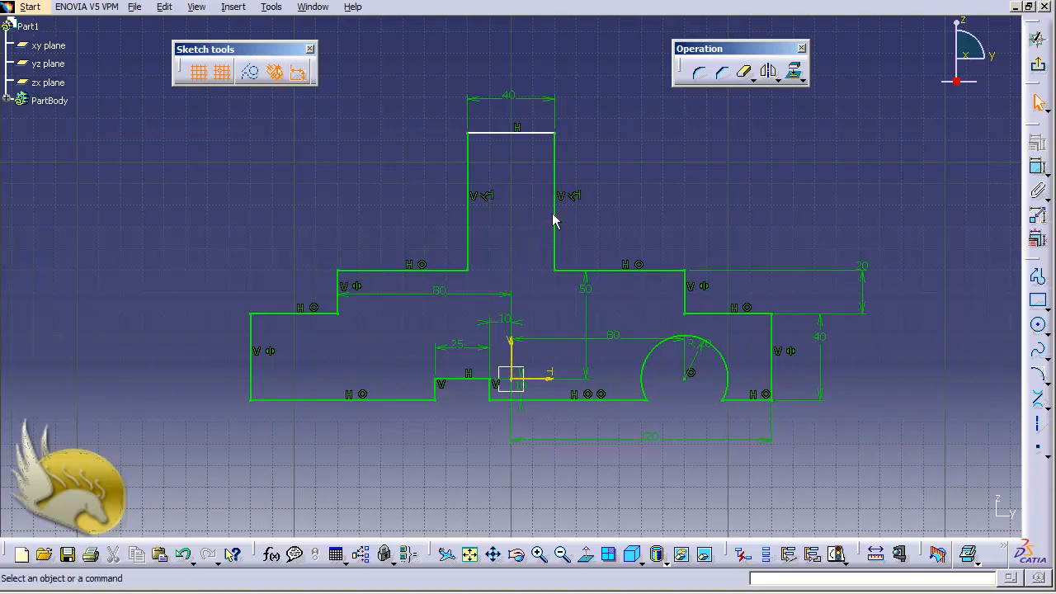
# - Dimension the length of the top projection's right vertical edge and set it to 60 mm
pyautogui.click(1038, 168)
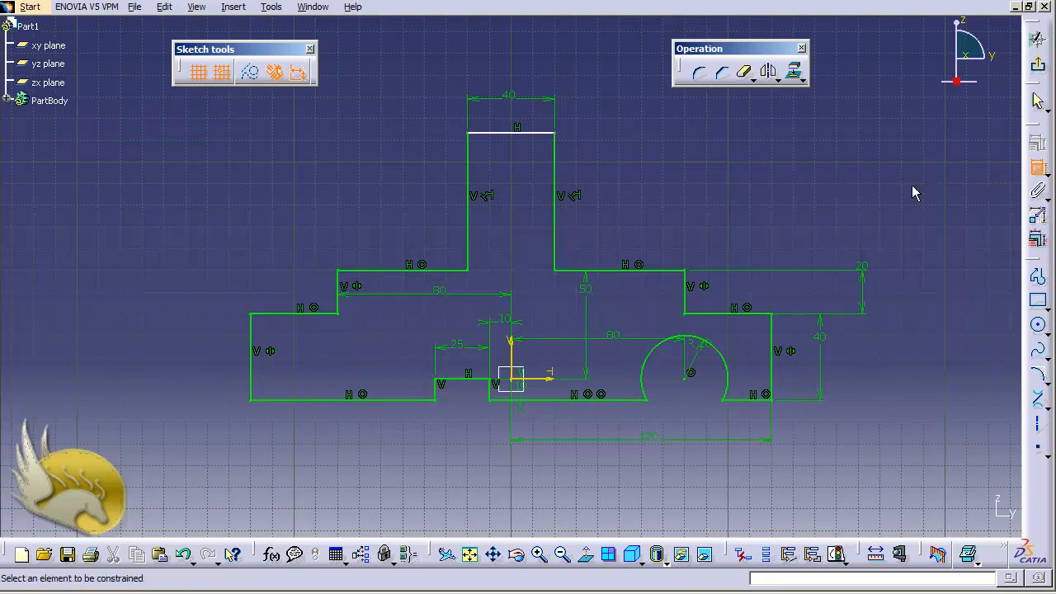
pyautogui.click(559, 165)
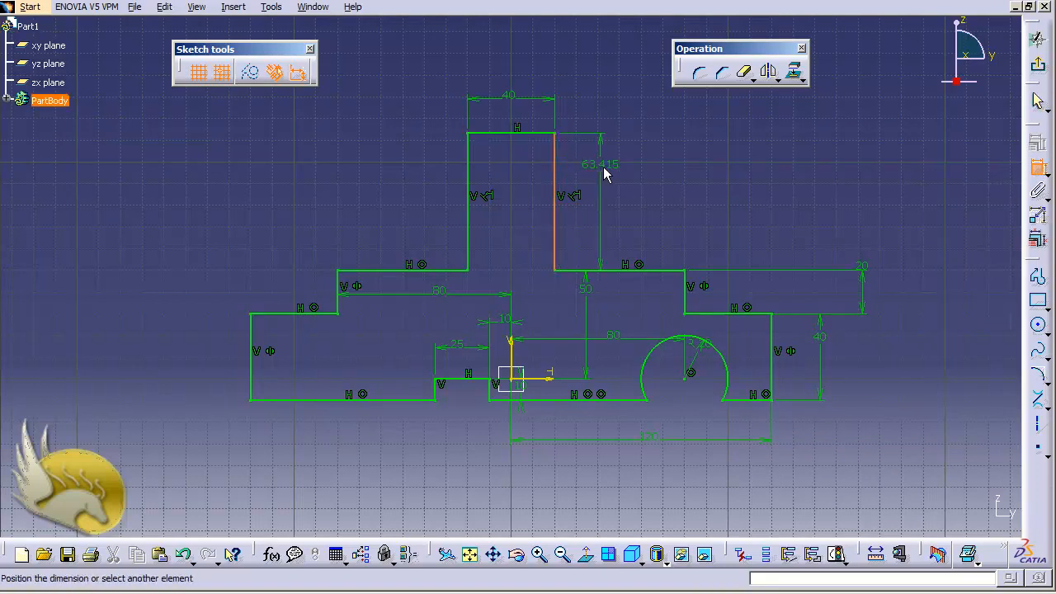
pyautogui.click(607, 170)
pyautogui.doubleClick(619, 168)
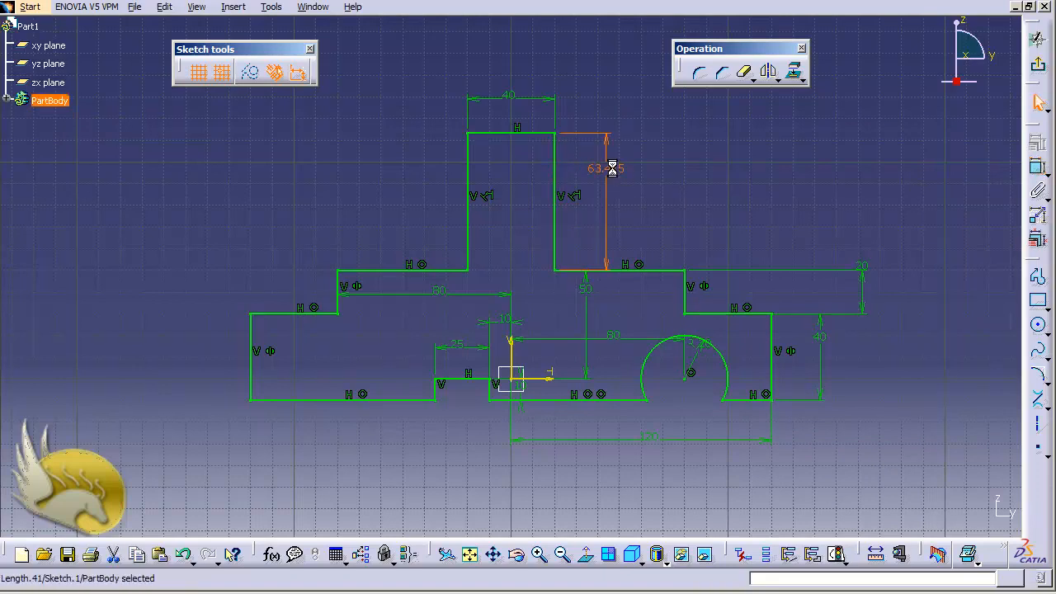
pyautogui.write('60')
pyautogui.press('Return')
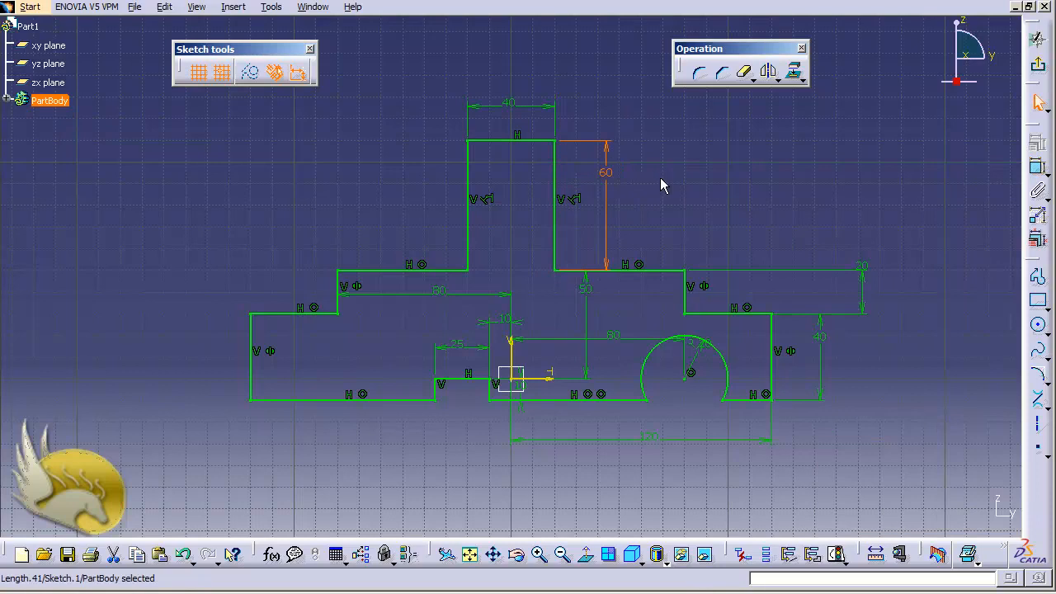
pyautogui.click(744, 190)
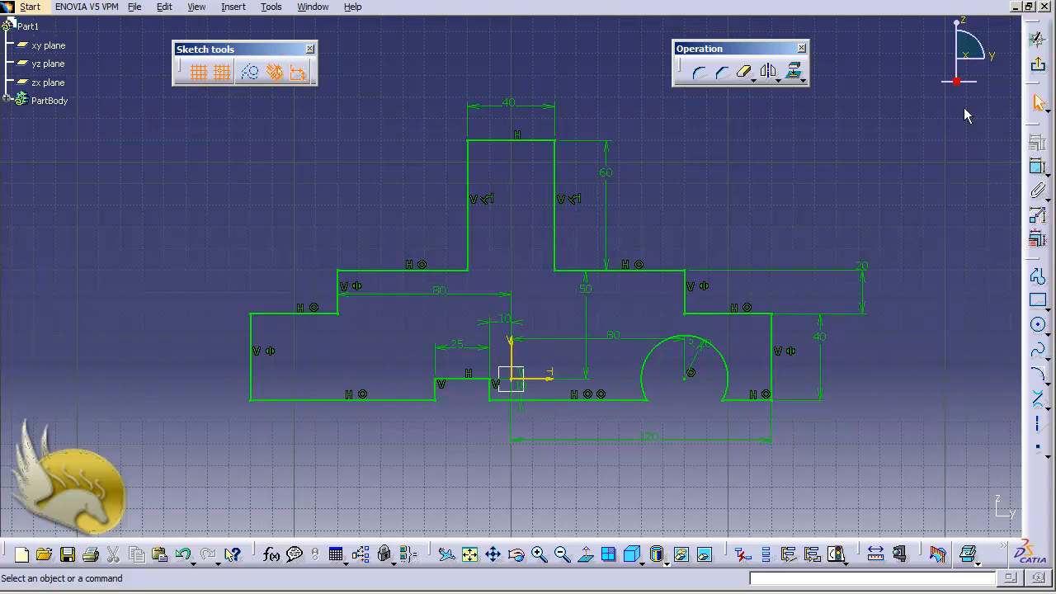
# - Exit the sketch, then expand PartBody and reopen Sketch.1 for editing
pyautogui.click(1037, 66)
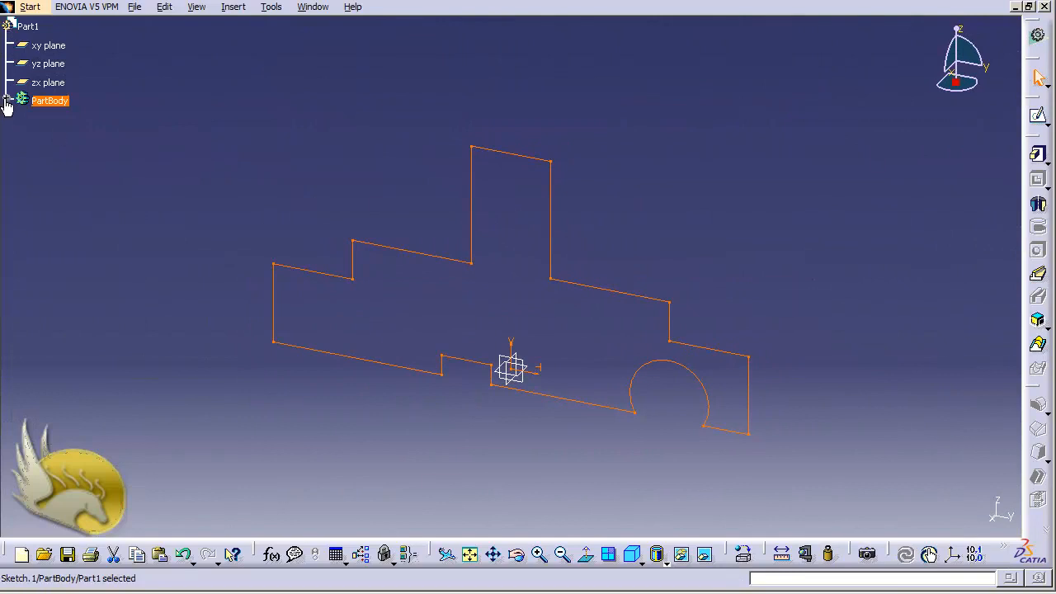
pyautogui.click(7, 99)
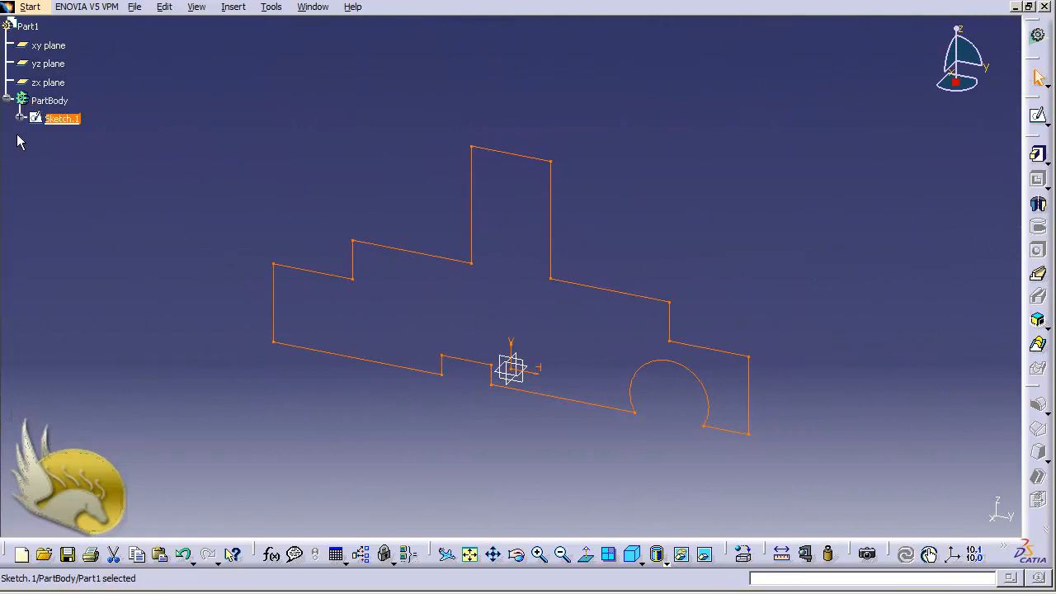
pyautogui.doubleClick(71, 120)
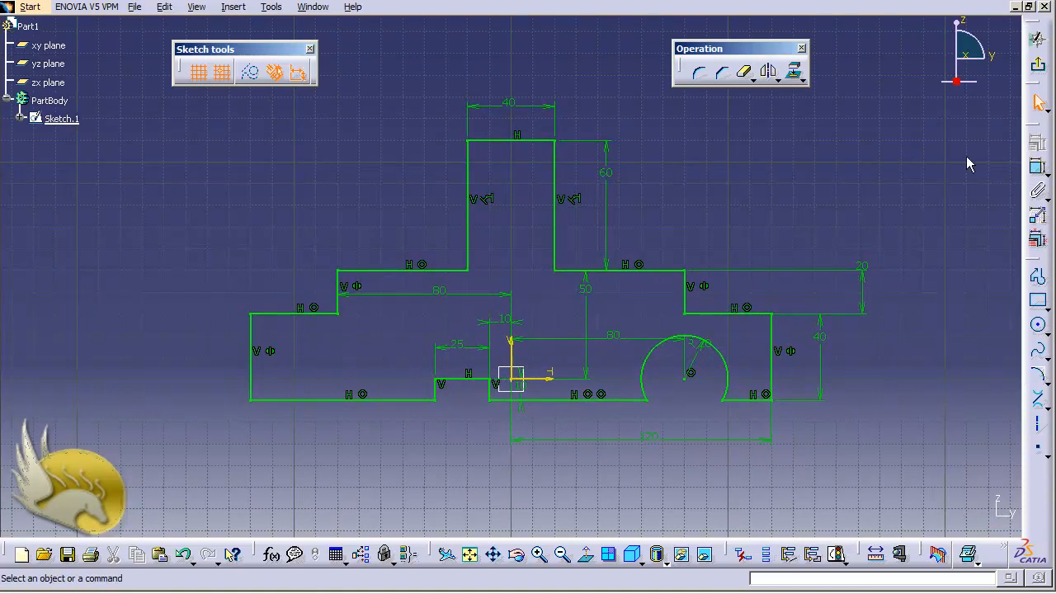
# - Dimension the length of the top projection's left vertical edge, placing the dimension to the left of the edge
pyautogui.click(1037, 167)
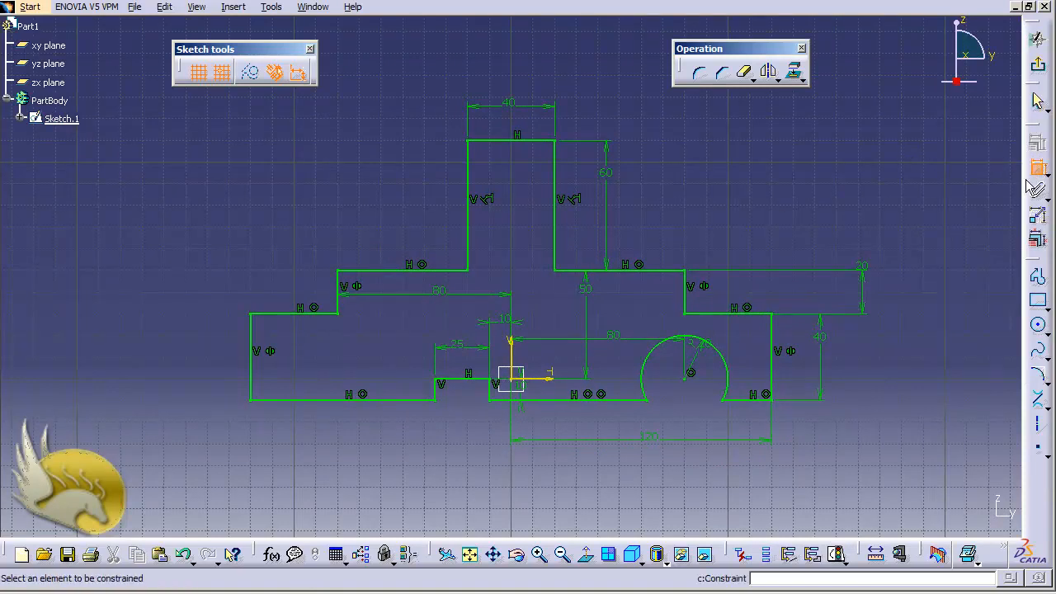
pyautogui.click(477, 224)
pyautogui.click(415, 214)
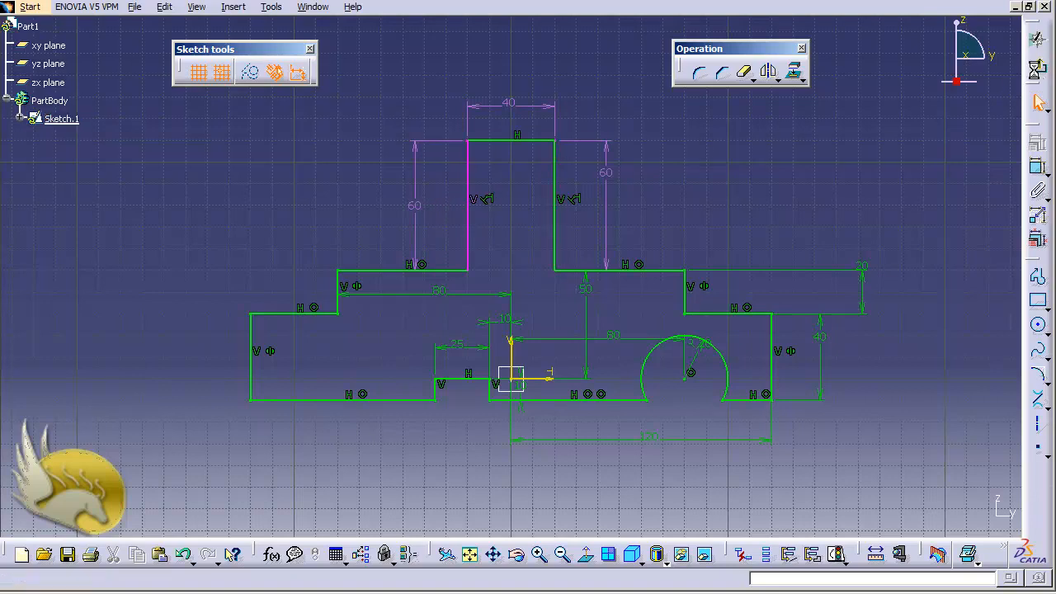
# - Exit the sketch, dismiss the update diagnosis without changes, and reopen Sketch.1 for editing
pyautogui.click(1038, 71)
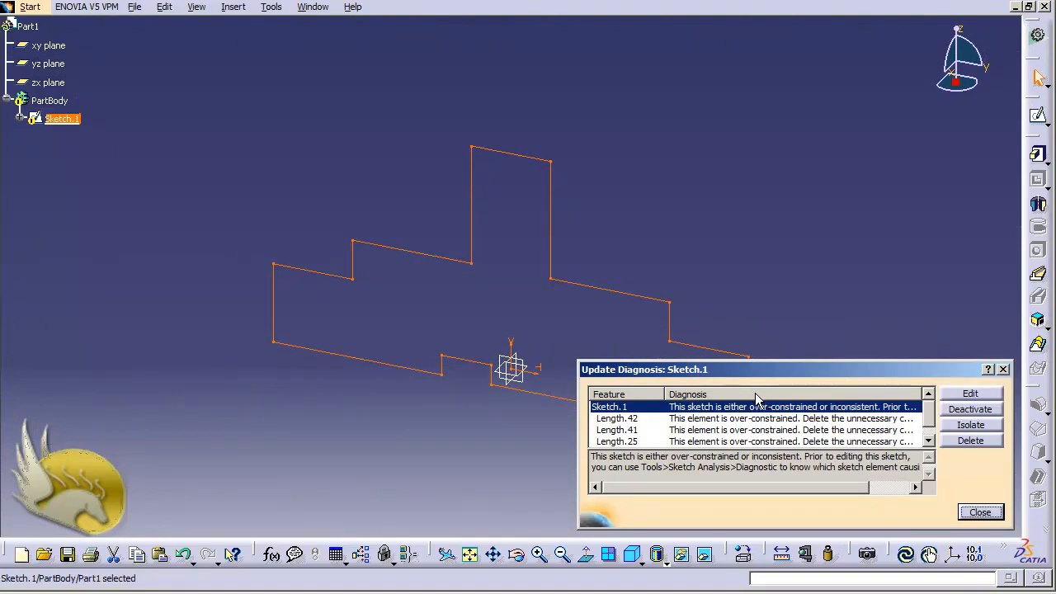
pyautogui.click(977, 512)
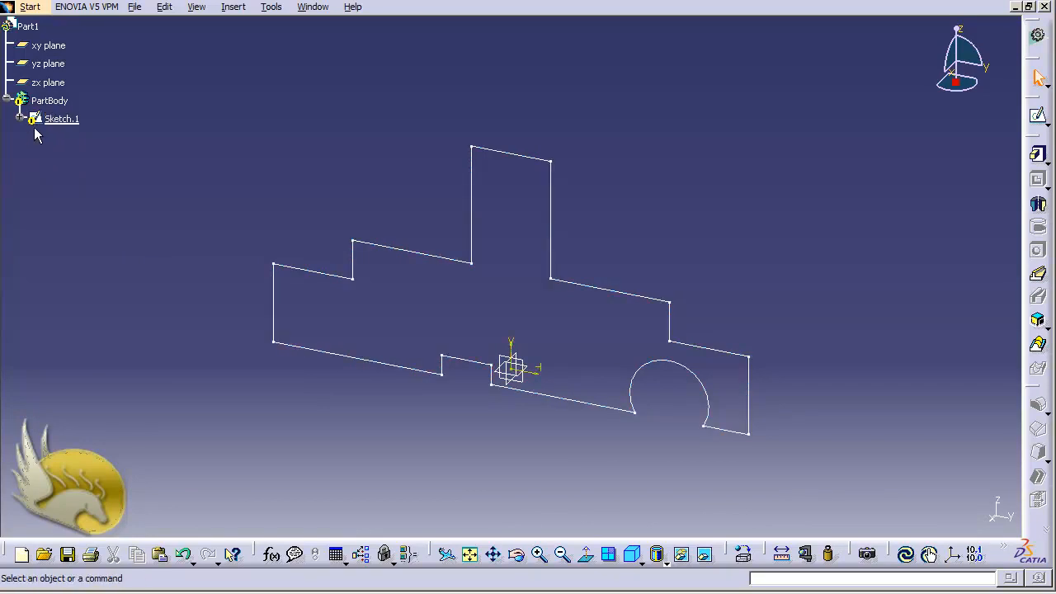
pyautogui.doubleClick(63, 120)
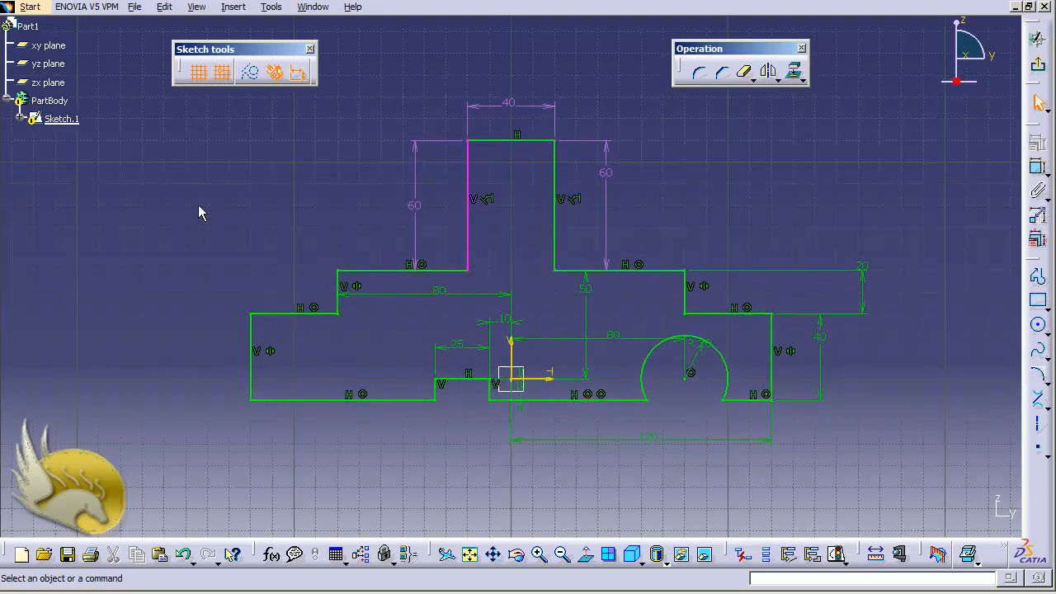
# - Delete the redundant length dimension on the top projection's left vertical edge and exit the sketch
pyautogui.click(413, 206)
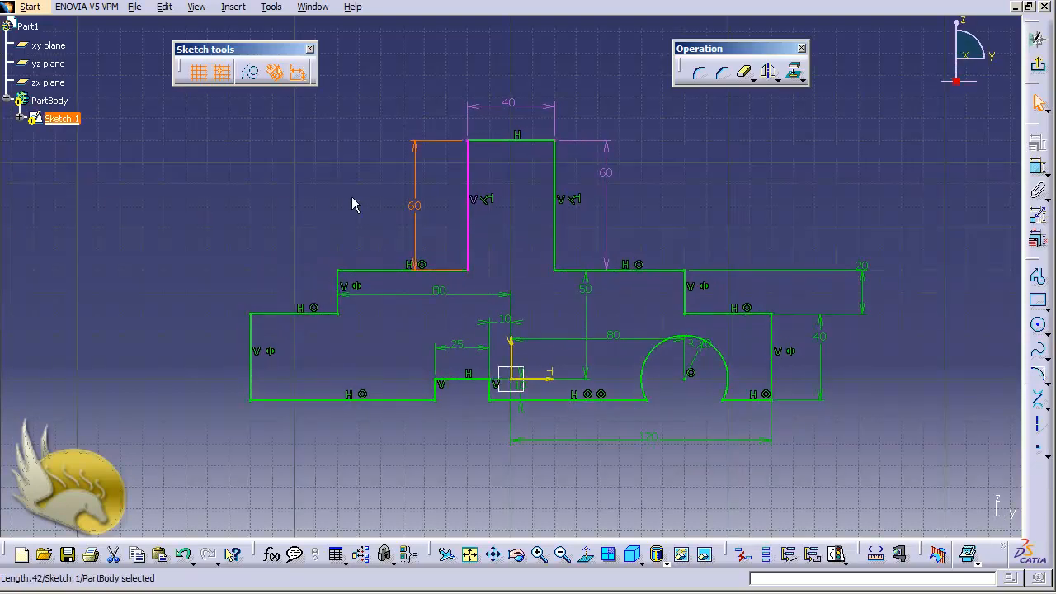
pyautogui.press('Delete')
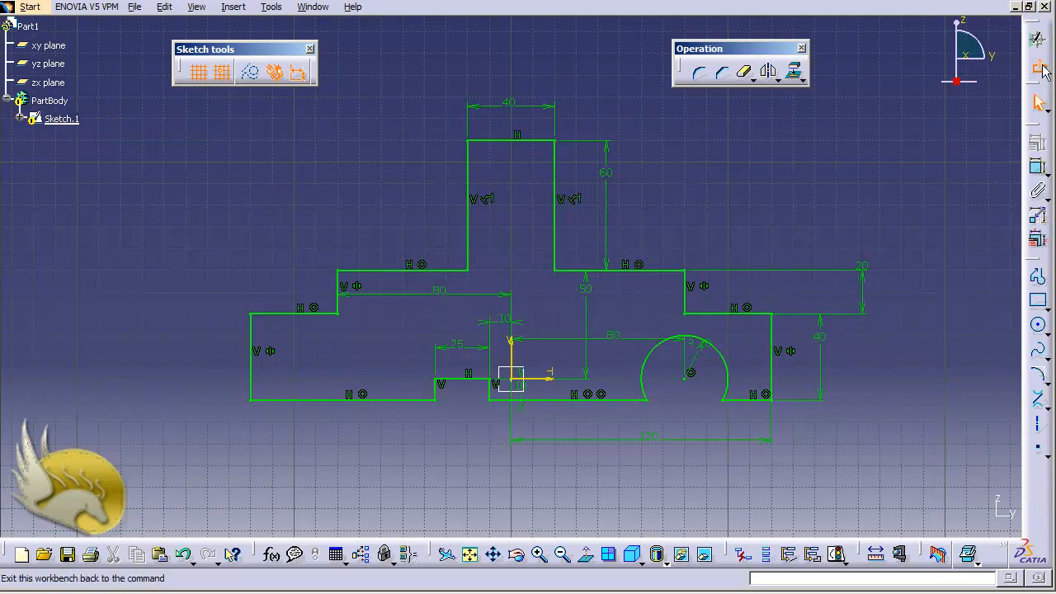
pyautogui.click(1037, 39)
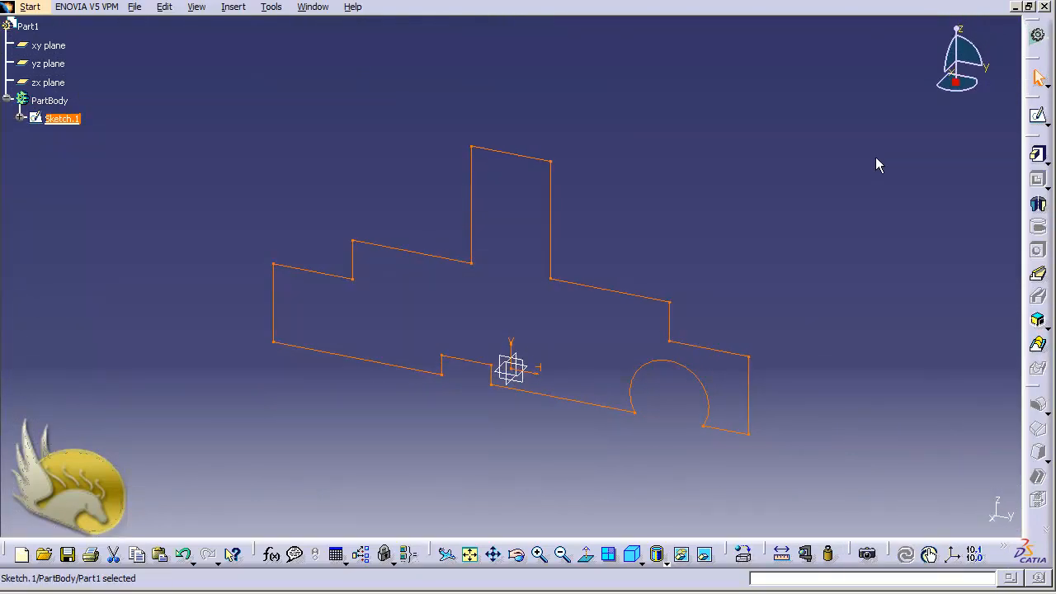